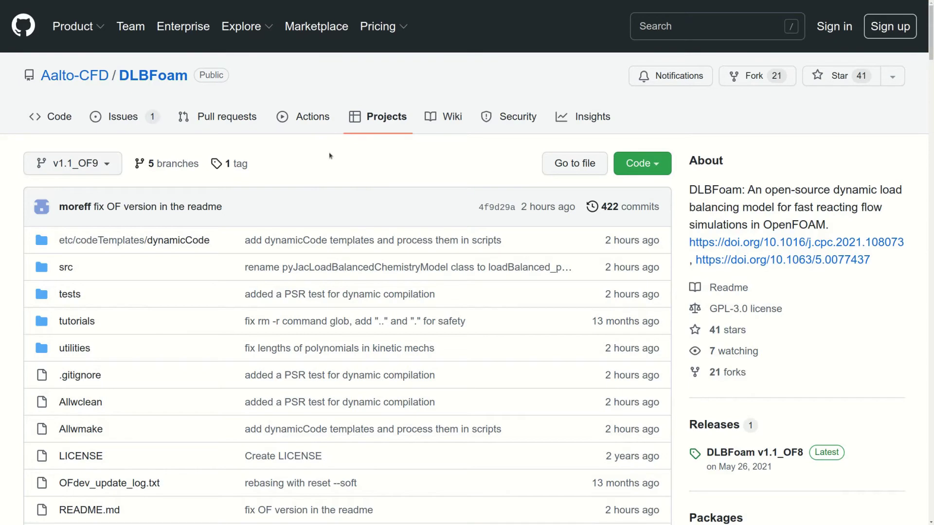
Keep the v1.1_OF9 branch and scroll the DLBFoam README through its Prerequisites and Compilation sections
{"action": "left_click", "coordinate": [115, 164]}
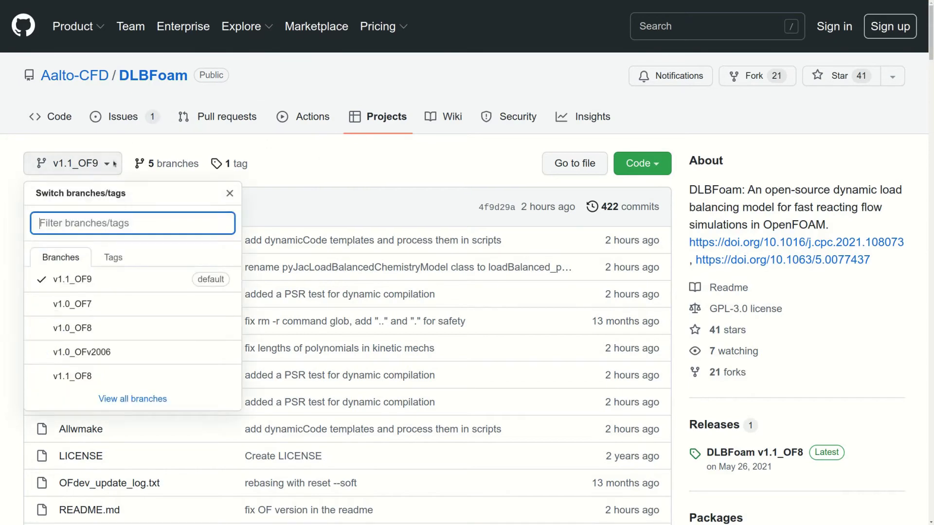
{"action": "left_click", "coordinate": [61, 285]}
{"action": "scroll", "coordinate": [381, 296], "scroll_direction": "down", "scroll_amount": 5}
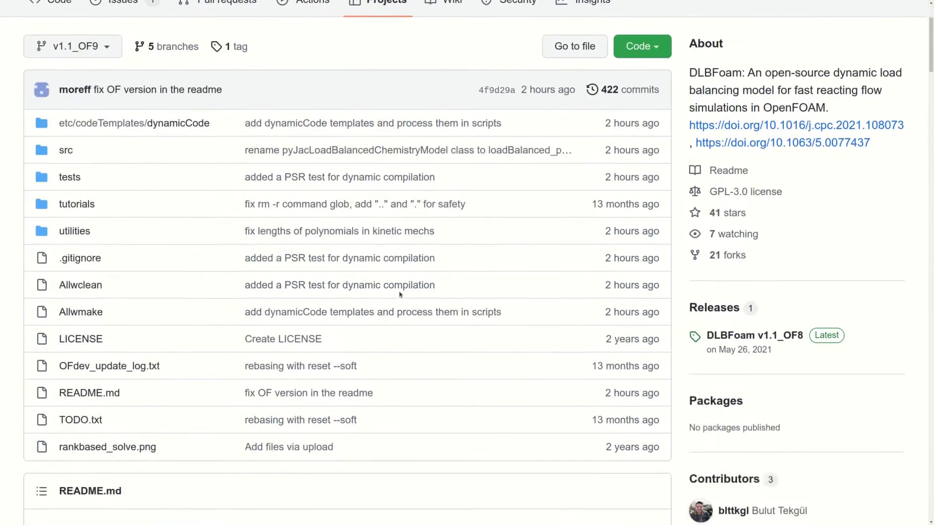
{"action": "scroll", "coordinate": [381, 295], "scroll_direction": "down", "scroll_amount": 5}
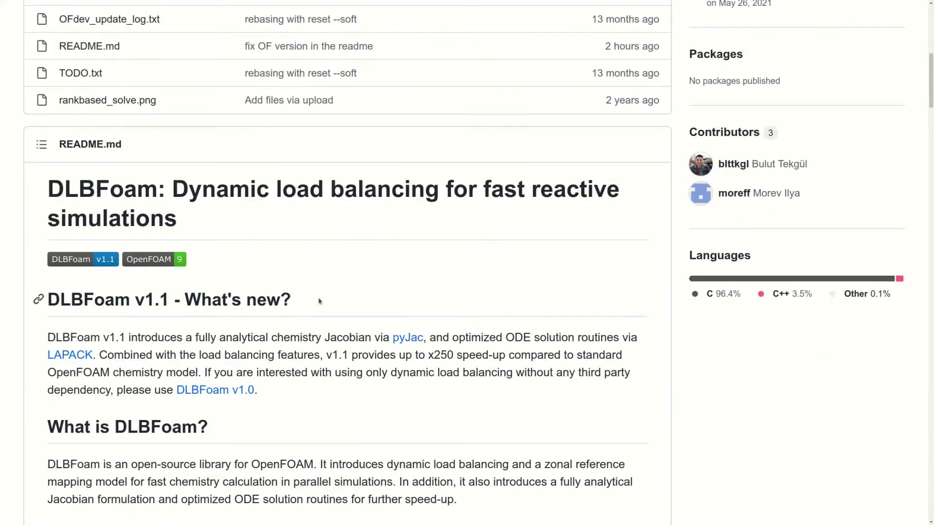
{"action": "scroll", "coordinate": [440, 266], "scroll_direction": "down", "scroll_amount": 1}
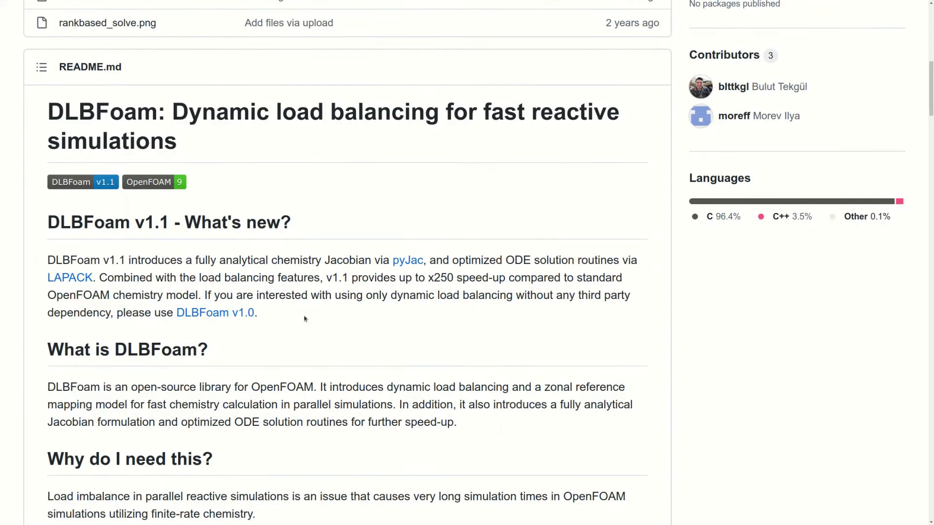
{"action": "scroll", "coordinate": [303, 317], "scroll_direction": "down", "scroll_amount": 2}
{"action": "scroll", "coordinate": [302, 318], "scroll_direction": "down", "scroll_amount": 8}
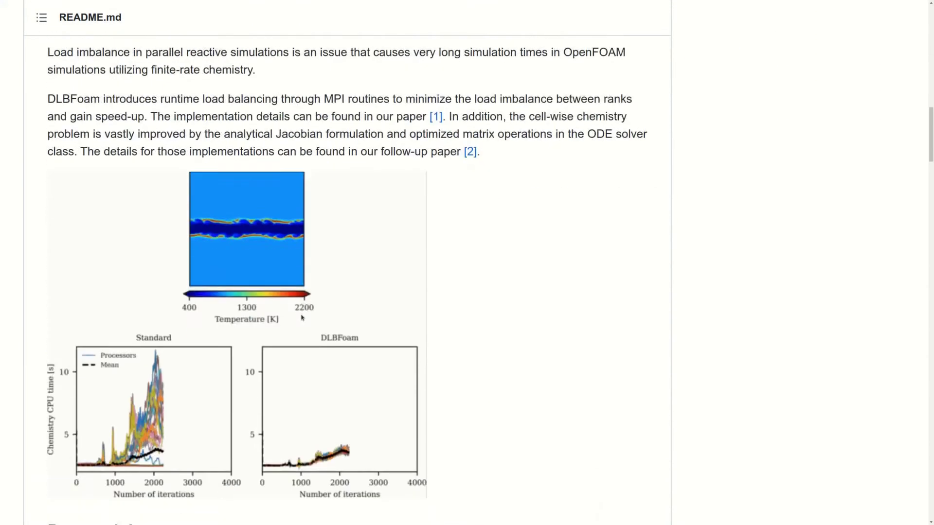
{"action": "scroll", "coordinate": [302, 318], "scroll_direction": "down", "scroll_amount": 5}
{"action": "scroll", "coordinate": [297, 311], "scroll_direction": "down", "scroll_amount": 1}
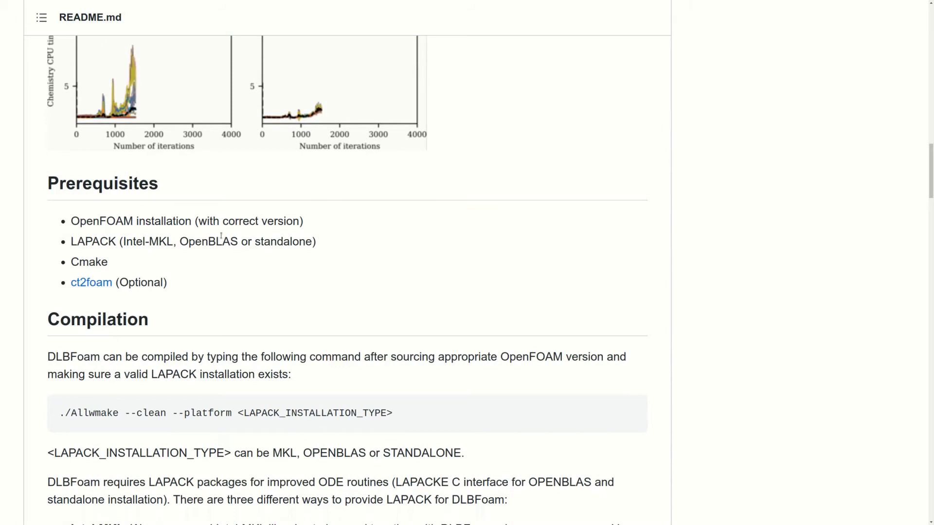
{"action": "scroll", "coordinate": [121, 222], "scroll_direction": "down", "scroll_amount": 1}
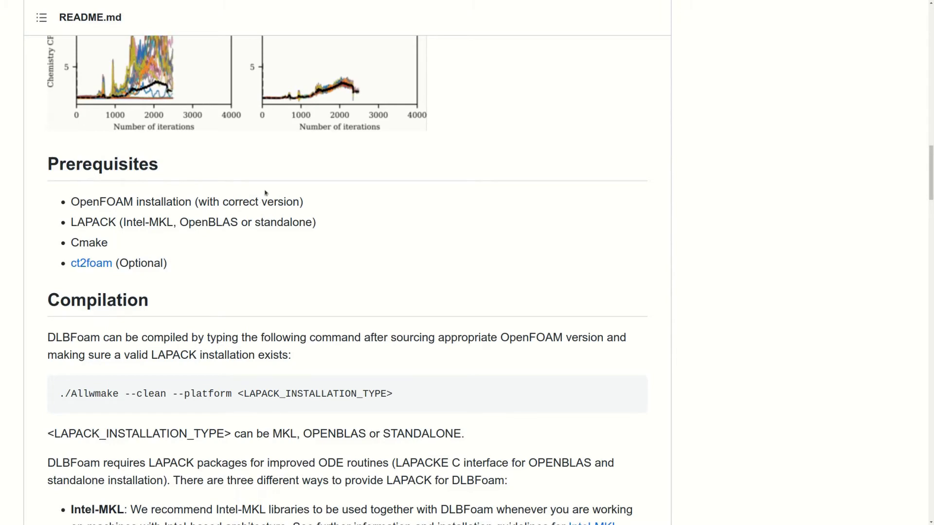
{"action": "scroll", "coordinate": [265, 194], "scroll_direction": "down", "scroll_amount": 1}
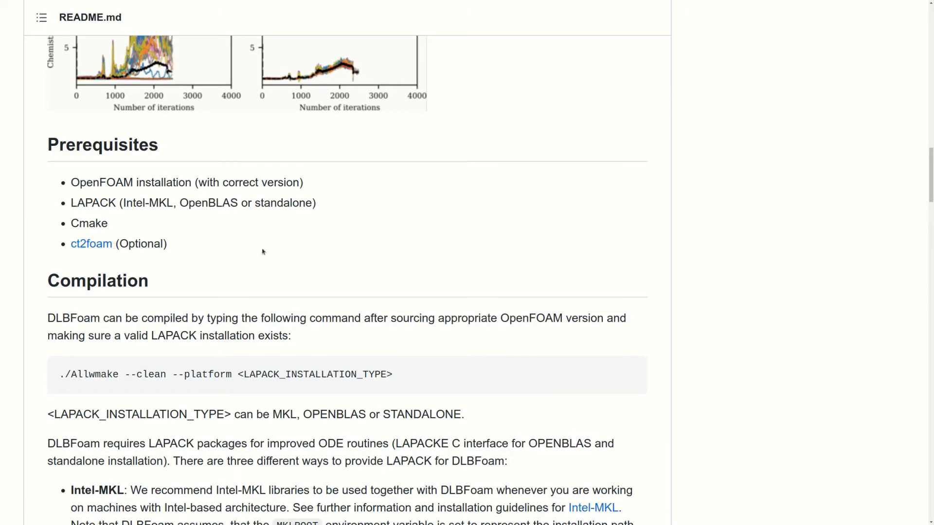
{"action": "scroll", "coordinate": [292, 226], "scroll_direction": "down", "scroll_amount": 1}
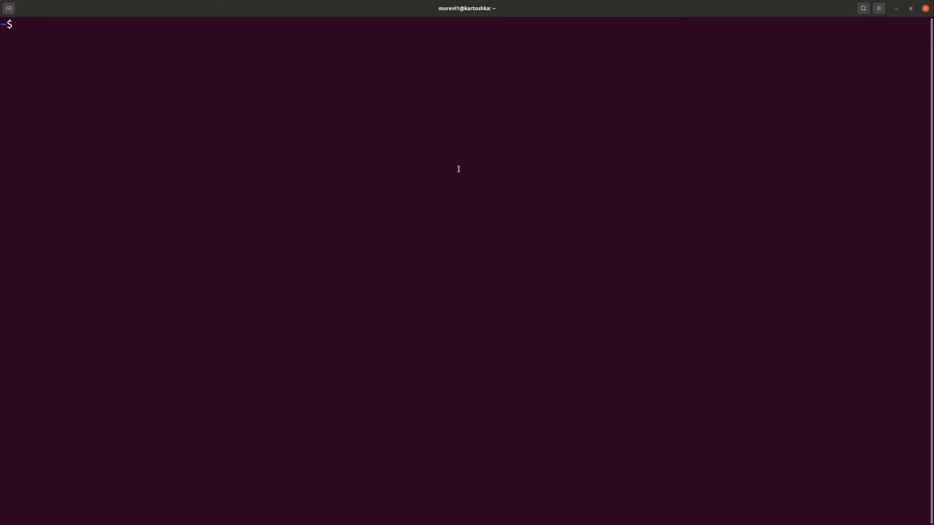
Source the OpenFOAM-8 bashrc and change into the user's OpenFOAM-8 src folder
{"action": "type", "text": "source OpenFOAM/OpenFOAM-8/etc/bashrc"}
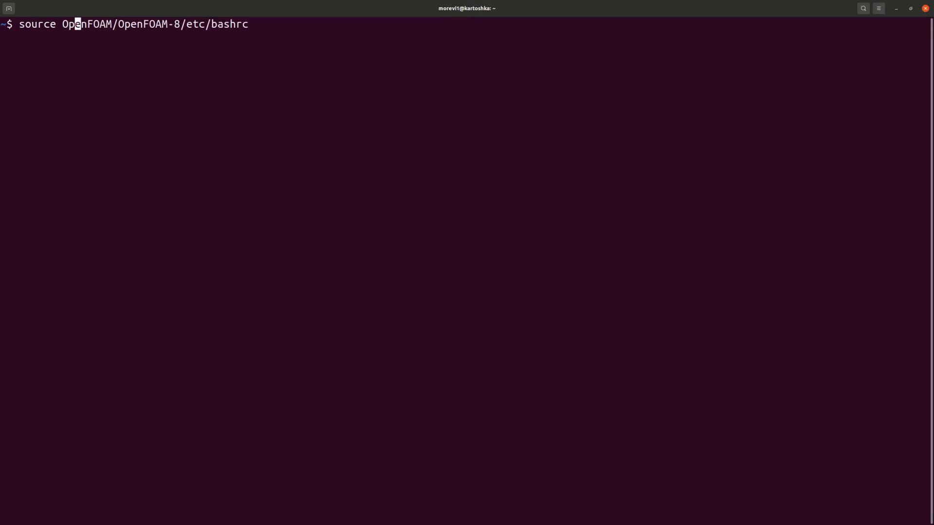
{"action": "key", "text": "Right"}
{"action": "key", "text": "Right"}
{"action": "key", "text": "Right"}
{"action": "key", "text": "Right"}
{"action": "key", "text": "Right"}
{"action": "key", "text": "Right"}
{"action": "key", "text": "Right"}
{"action": "key", "text": "Right"}
{"action": "key", "text": "Right"}
{"action": "key", "text": "Right"}
{"action": "key", "text": "Right"}
{"action": "key", "text": "Right"}
{"action": "key", "text": "Right"}
{"action": "key", "text": "Right"}
{"action": "key", "text": "Right"}
{"action": "key", "text": "Right"}
{"action": "key", "text": "Right"}
{"action": "key", "text": "Right"}
{"action": "key", "text": "Right"}
{"action": "key", "text": "Right"}
{"action": "key", "text": "Return"}
{"action": "type", "text": "cd Op"}
{"action": "key", "text": "Tab"}
{"action": "type", "text": "mo"}
{"action": "key", "text": "Tab"}
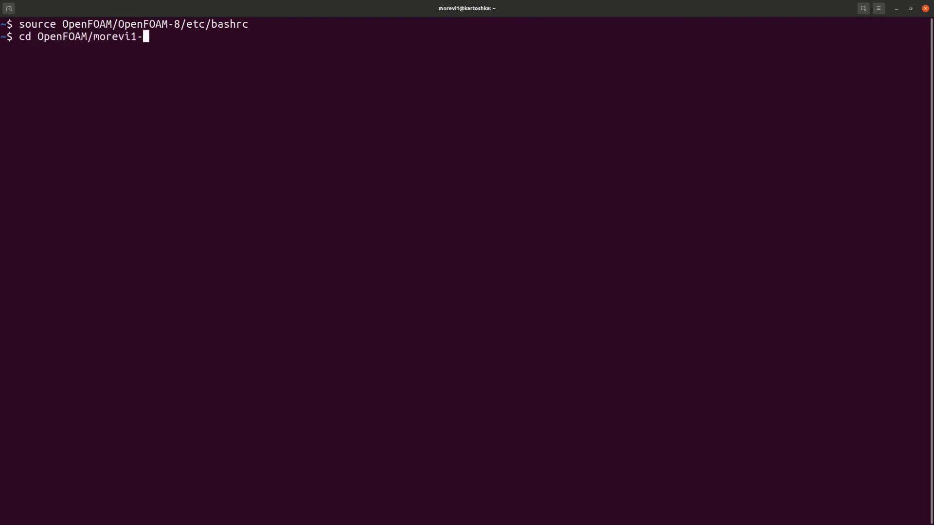
{"action": "type", "text": "8"}
{"action": "key", "text": "Tab"}
{"action": "type", "text": "src"}
{"action": "key", "text": "Return"}
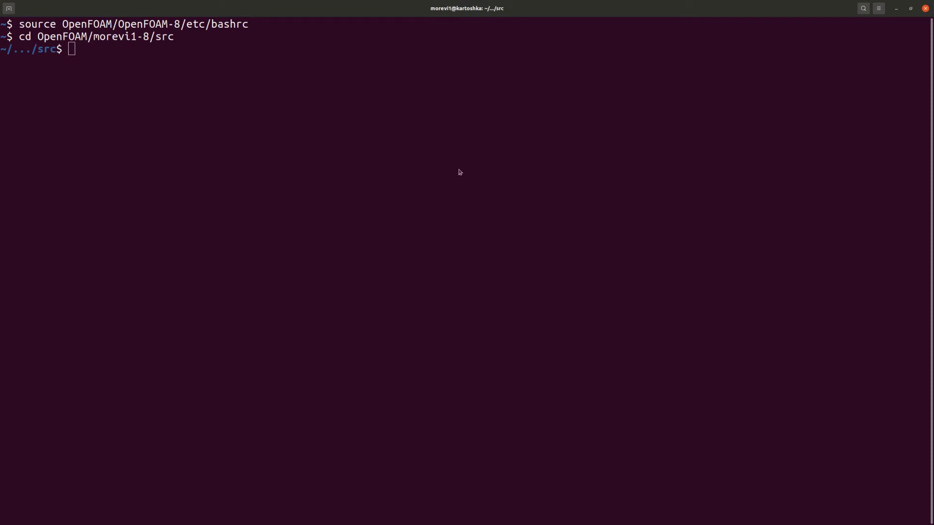
Copy DLBFoam's HTTPS clone URL from GitHub and git clone it in the terminal
{"action": "key", "text": "alt+Tab"}
{"action": "scroll", "coordinate": [477, 317], "scroll_direction": "up", "scroll_amount": 20}
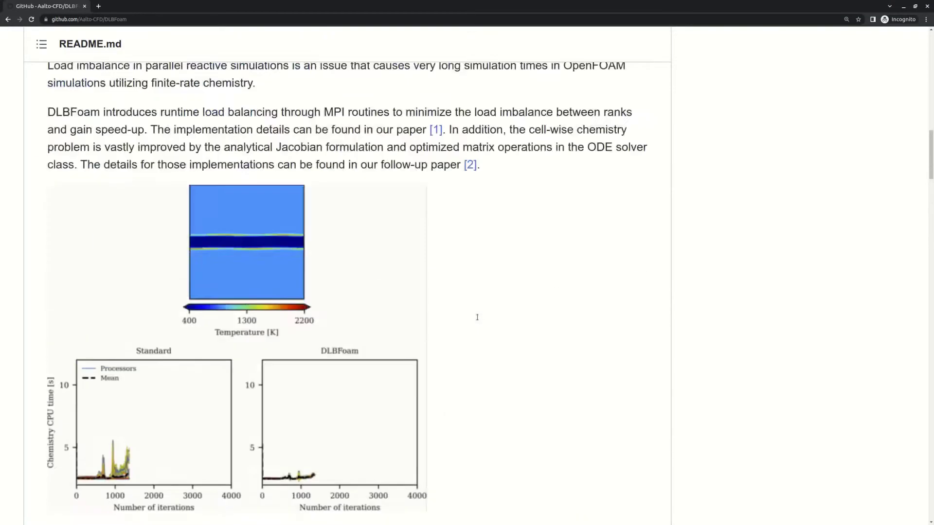
{"action": "left_click", "coordinate": [641, 190]}
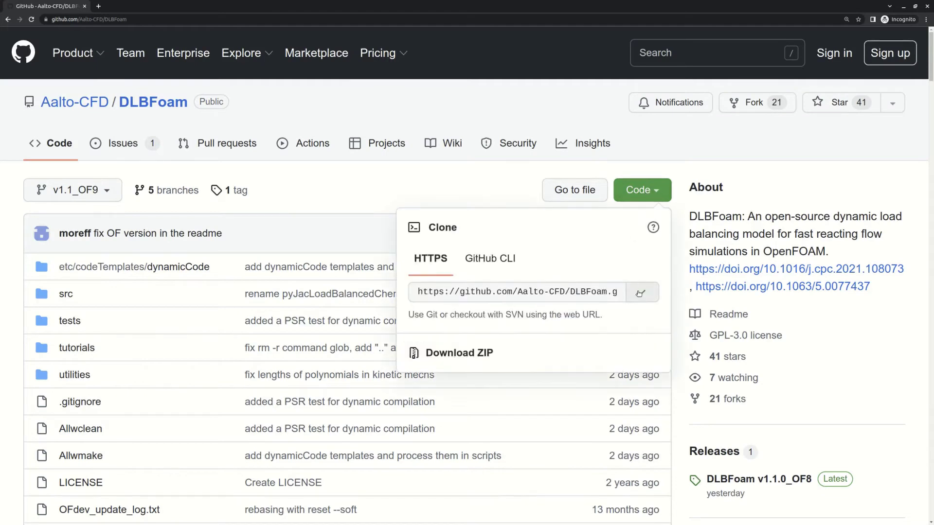
{"action": "left_click", "coordinate": [641, 293]}
{"action": "left_click", "coordinate": [485, 184]}
{"action": "key", "text": "alt+Tab"}
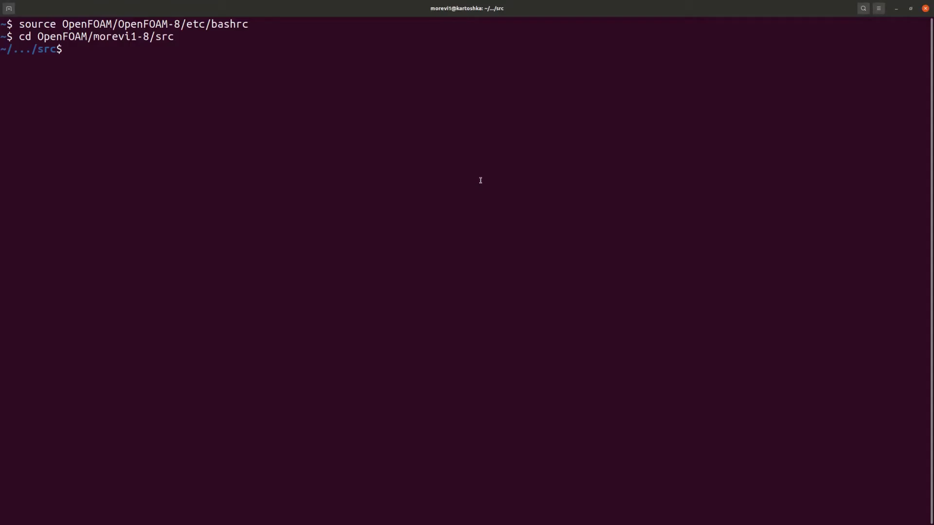
{"action": "type", "text": "git clone"}
{"action": "key", "text": "ctrl+shift+v"}
{"action": "key", "text": "Return"}
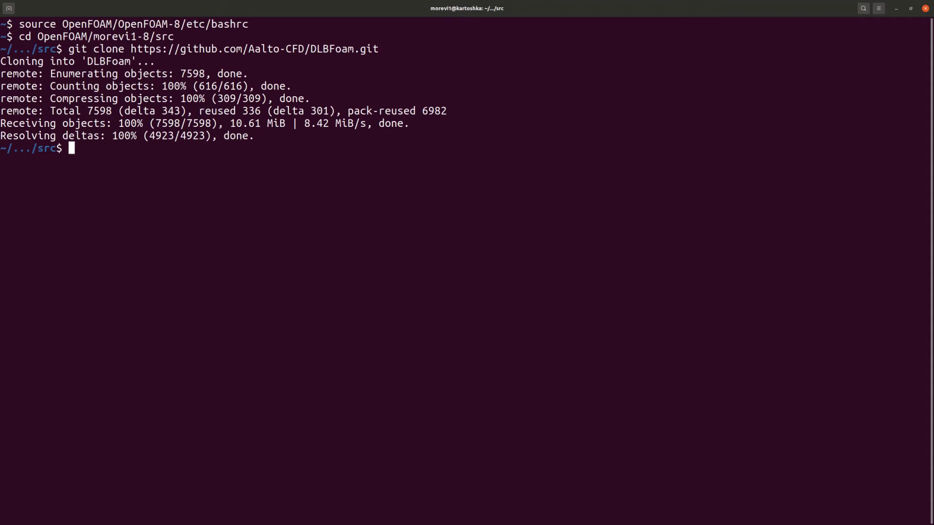
Enter the cloned DLBFoam folder and list its files
{"action": "type", "text": "cd D"}
{"action": "key", "text": "Tab"}
{"action": "key", "text": "Return"}
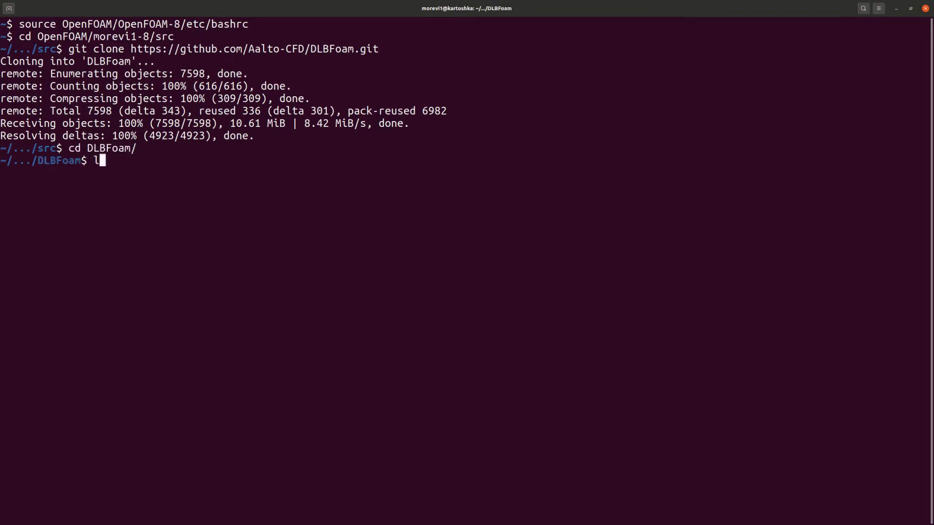
{"action": "type", "text": "ls"}
{"action": "key", "text": "Return"}
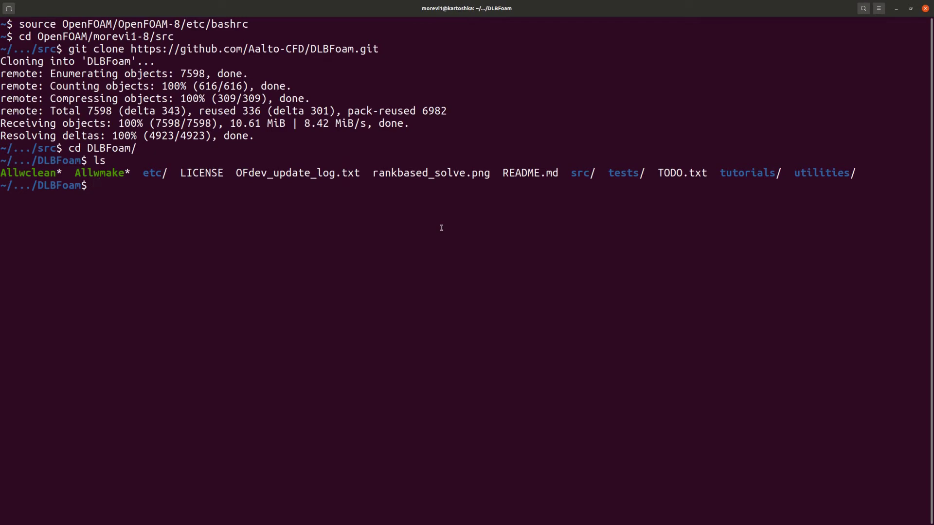
{"action": "key", "text": "alt+Tab"}
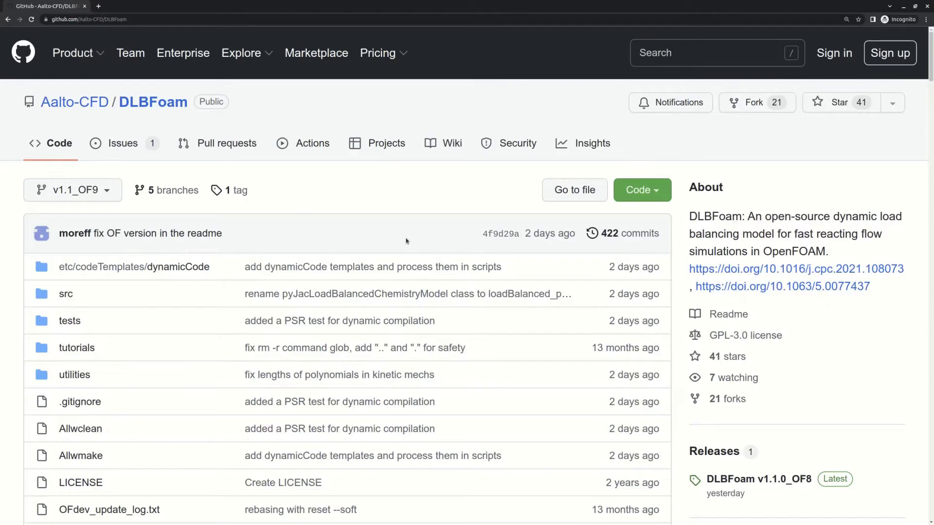
Review the README's ./Allwmake command with its --clean, --platform and LAPACK_INSTALLATION_TYPE arguments
{"action": "scroll", "coordinate": [407, 241], "scroll_direction": "down", "scroll_amount": 15}
{"action": "scroll", "coordinate": [406, 242], "scroll_direction": "down", "scroll_amount": 10}
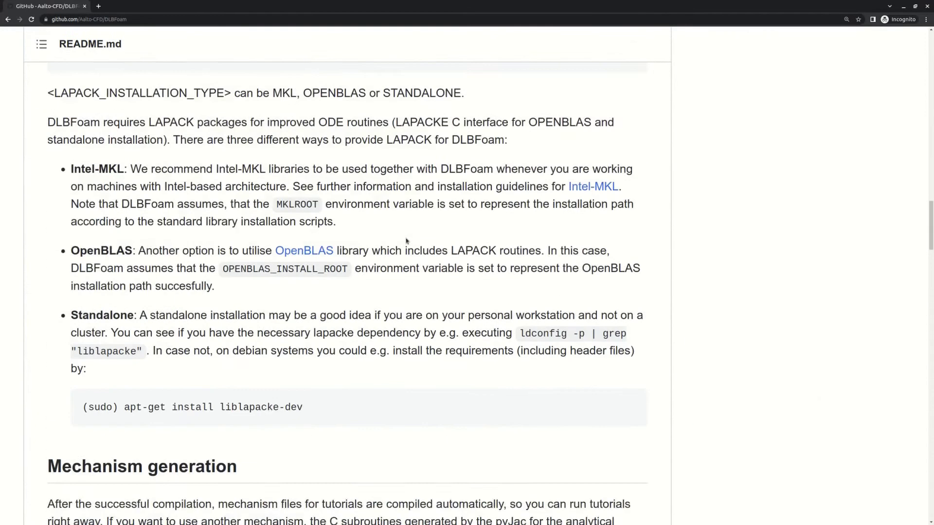
{"action": "scroll", "coordinate": [66, 173], "scroll_direction": "up", "scroll_amount": 2}
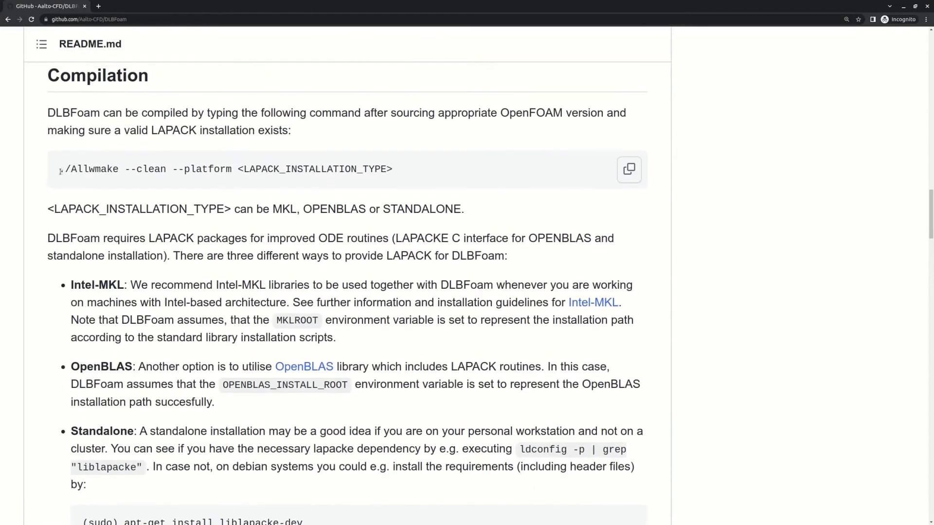
{"action": "left_click_drag", "start_coordinate": [60, 170], "coordinate": [247, 170]}
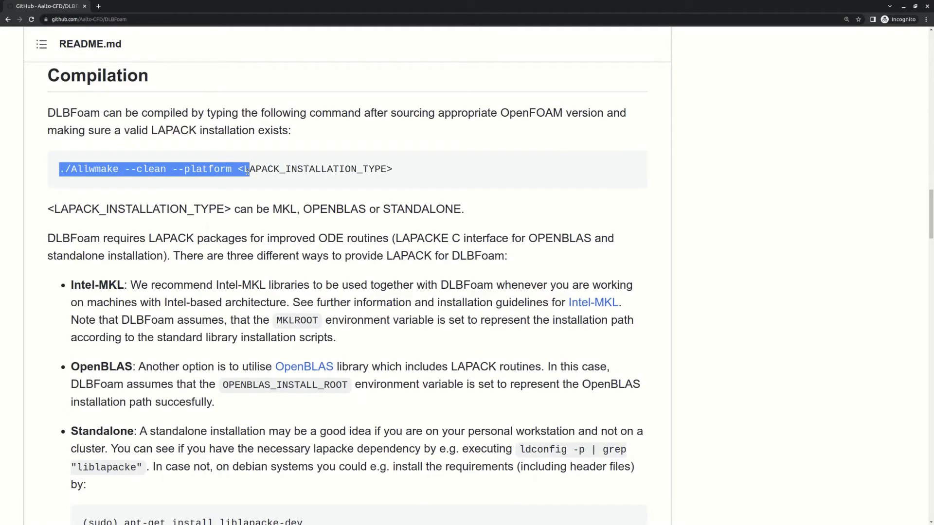
{"action": "left_click", "coordinate": [220, 169]}
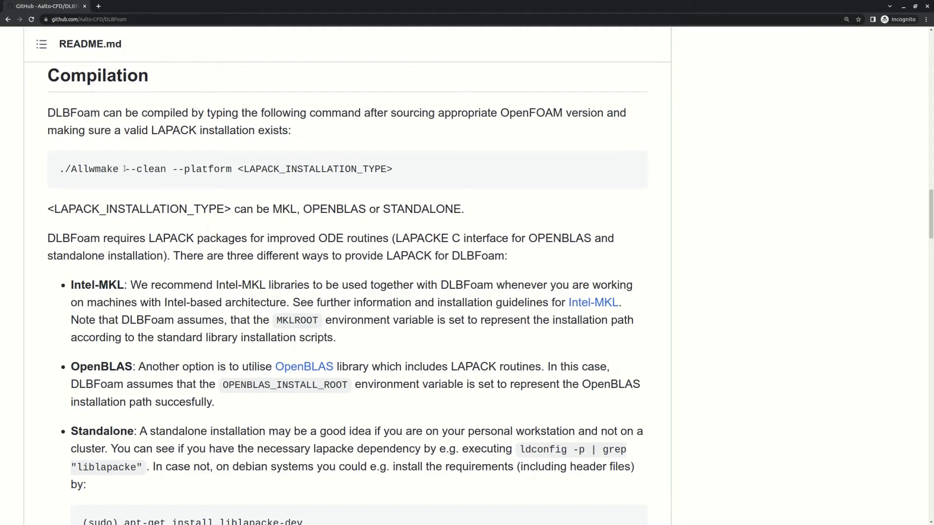
{"action": "left_click_drag", "start_coordinate": [126, 170], "coordinate": [168, 170]}
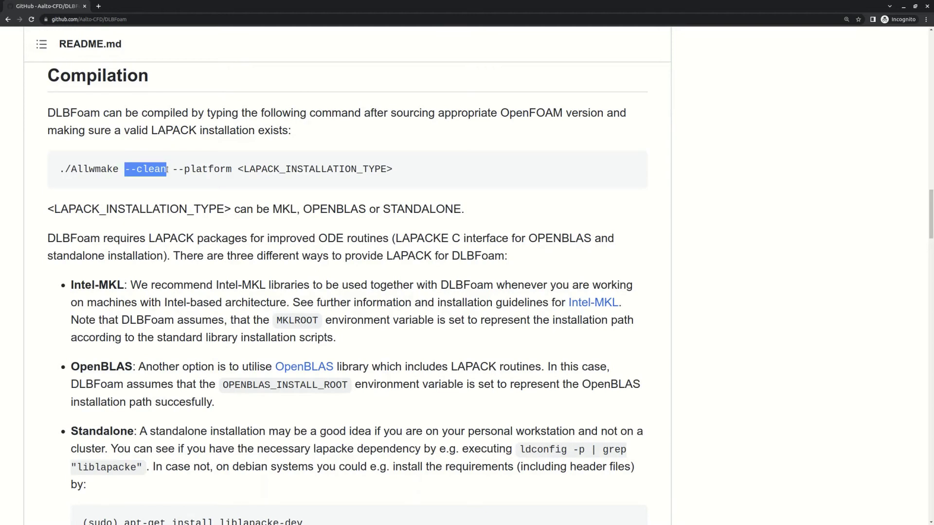
{"action": "left_click_drag", "start_coordinate": [173, 169], "coordinate": [255, 169]}
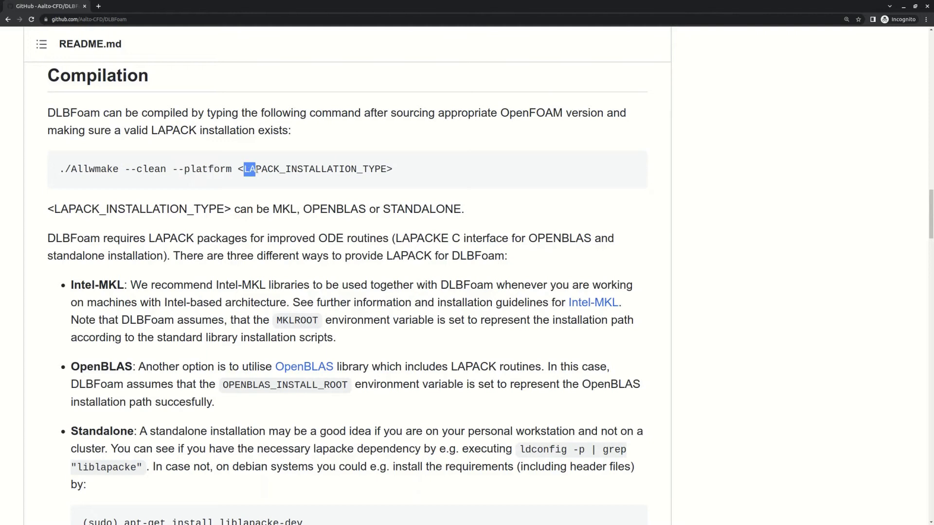
{"action": "double_click", "coordinate": [272, 170]}
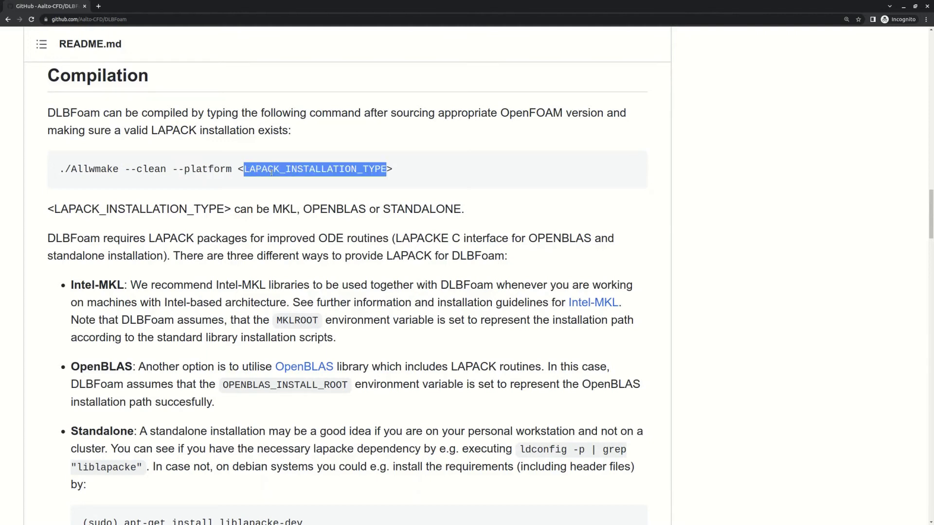
{"action": "left_click", "coordinate": [236, 189]}
{"action": "scroll", "coordinate": [227, 224], "scroll_direction": "down", "scroll_amount": 3}
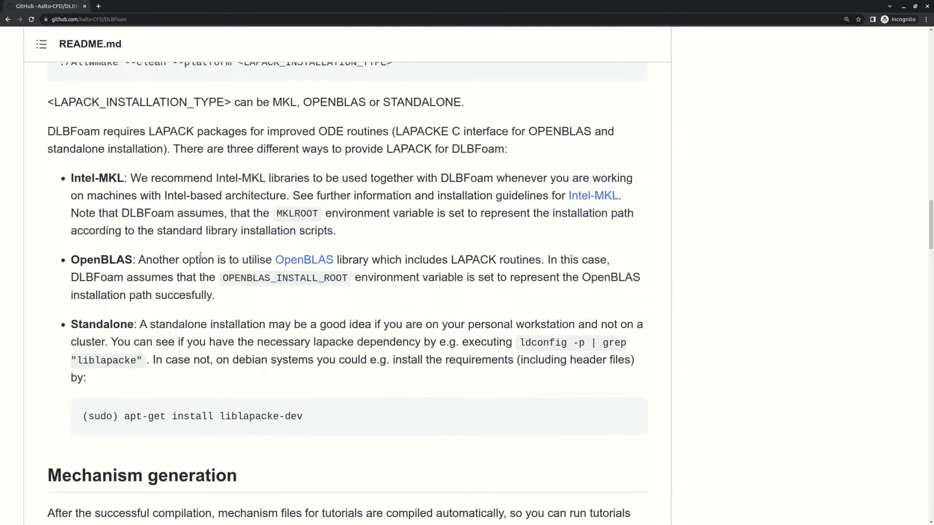
{"action": "scroll", "coordinate": [163, 278], "scroll_direction": "up", "scroll_amount": 1}
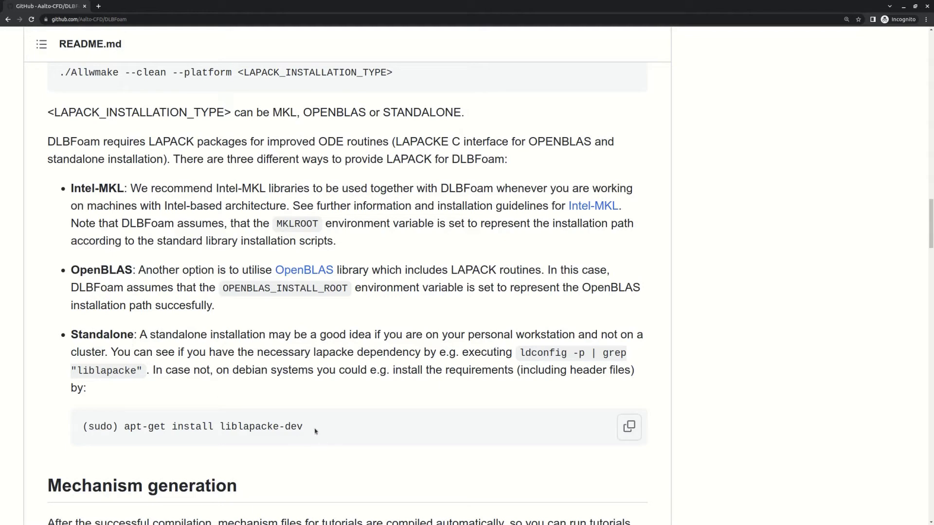
Copy the README's ldconfig liblapacke check and run it in the terminal, finding two libraries
{"action": "left_click_drag", "start_coordinate": [123, 427], "coordinate": [166, 428]}
{"action": "left_click", "coordinate": [166, 428]}
{"action": "left_click_drag", "start_coordinate": [518, 353], "coordinate": [140, 371]}
{"action": "right_click", "coordinate": [135, 370]}
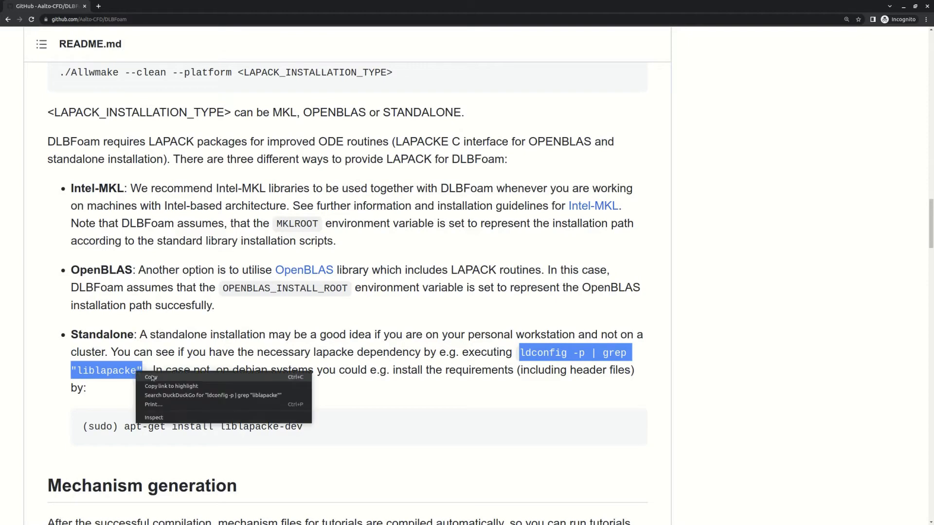
{"action": "left_click", "coordinate": [153, 379]}
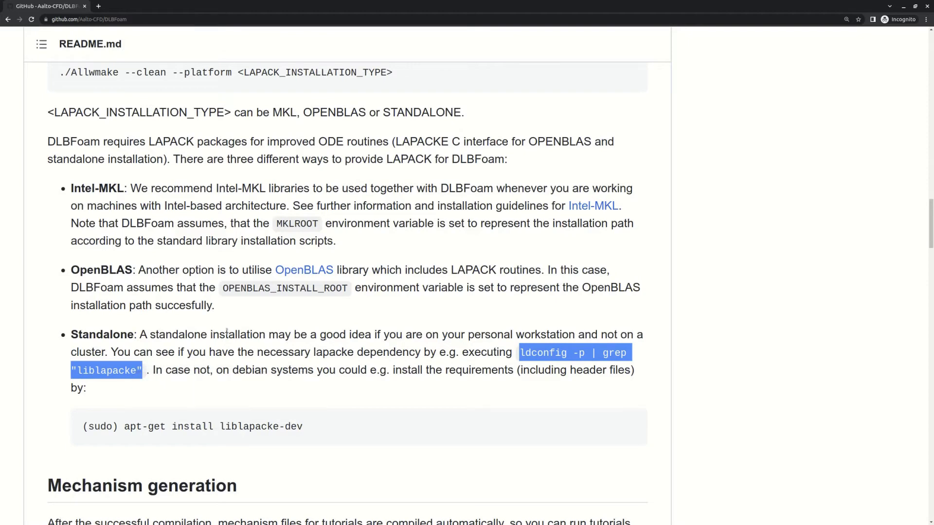
{"action": "key", "text": "alt+Tab"}
{"action": "key", "text": "ctrl+shift+v"}
{"action": "type", "text": "\""}
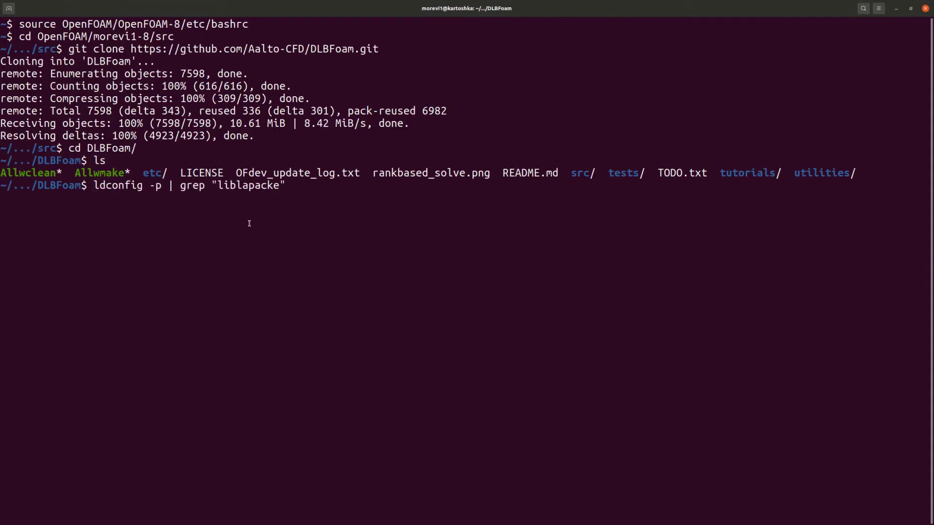
{"action": "key", "text": "Return"}
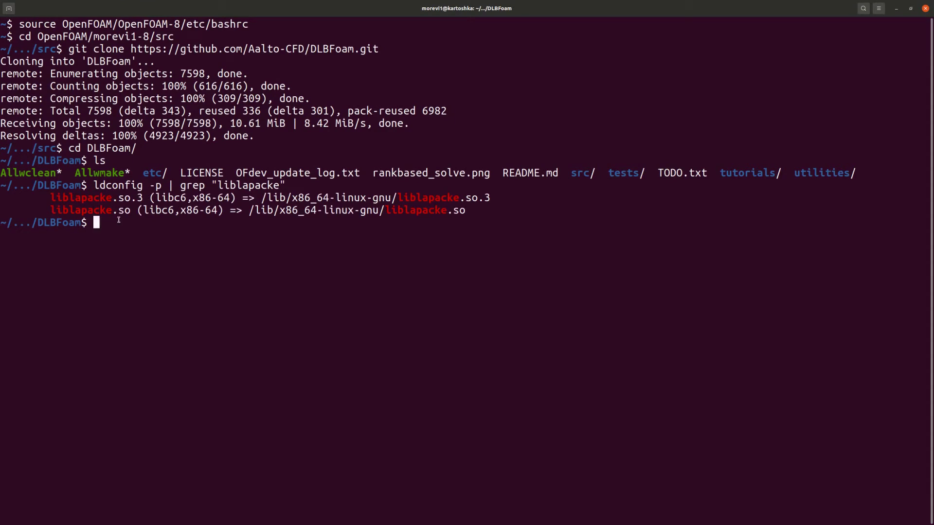
{"action": "key", "text": "alt+Tab"}
Read the MKLROOT and OPENBLAS_INSTALL_ROOT options, then select './Allwmake --clean --platform ' for copying
{"action": "left_click", "coordinate": [277, 365]}
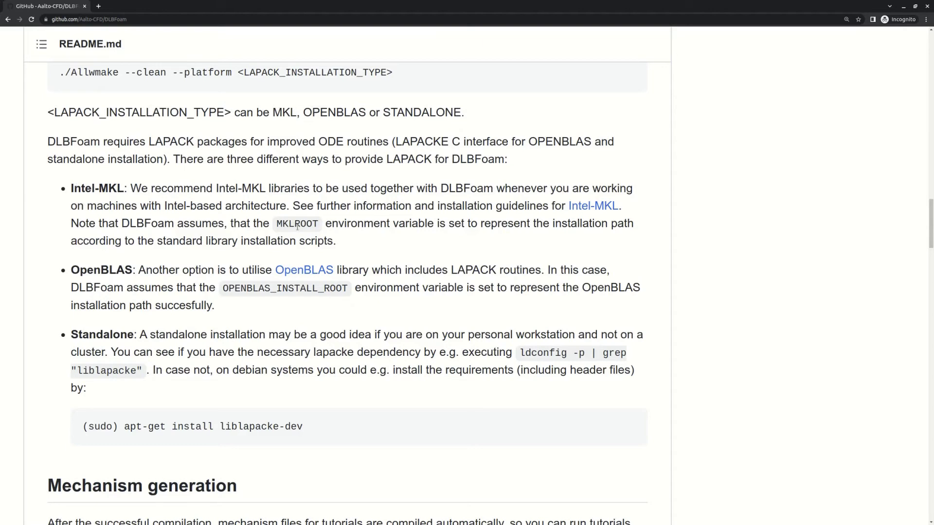
{"action": "double_click", "coordinate": [298, 227]}
{"action": "left_click", "coordinate": [337, 225]}
{"action": "double_click", "coordinate": [281, 289]}
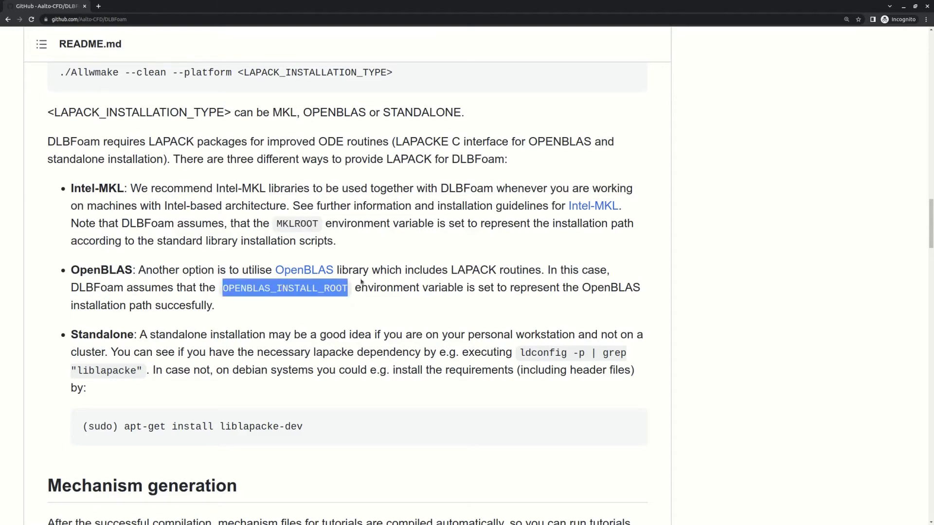
{"action": "left_click", "coordinate": [397, 281]}
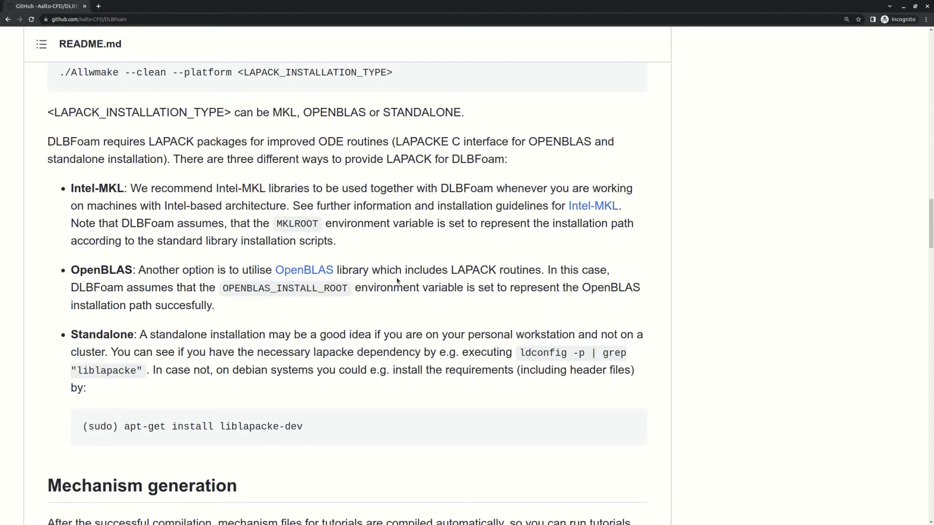
{"action": "scroll", "coordinate": [104, 127], "scroll_direction": "up", "scroll_amount": 1}
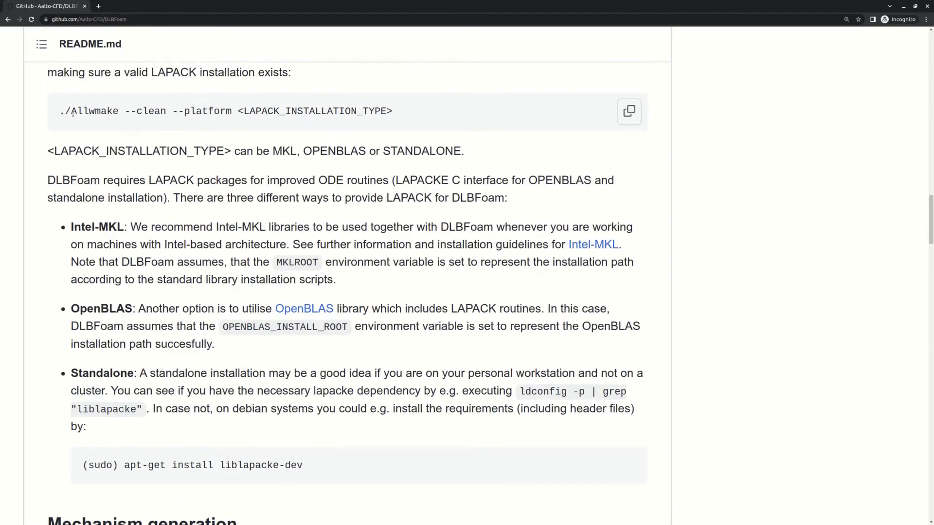
{"action": "left_click_drag", "start_coordinate": [59, 112], "coordinate": [239, 114]}
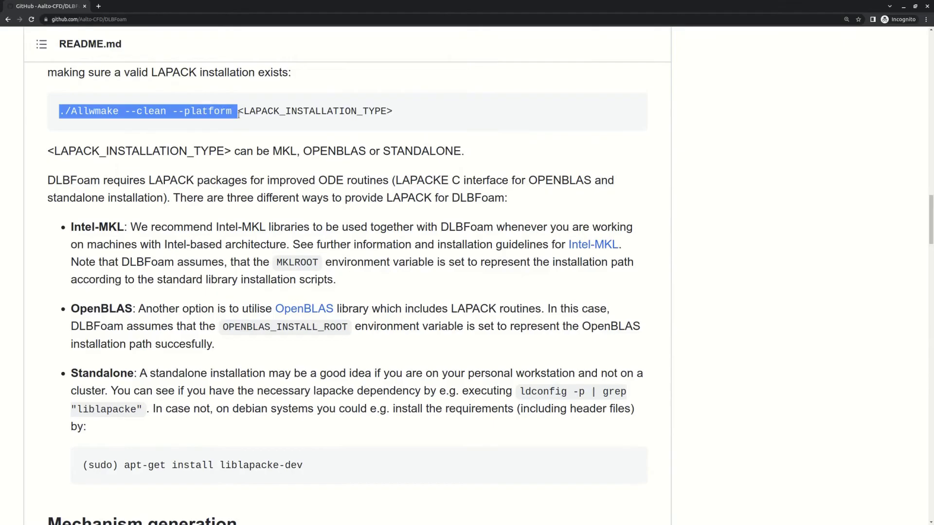
Run ./Allwmake --clean --platform STANDALONE, which fails with 'OpenFOAM-8 not supported' and suggests git branches
{"action": "key", "text": "alt+Tab"}
{"action": "key", "text": "ctrl+shift+v"}
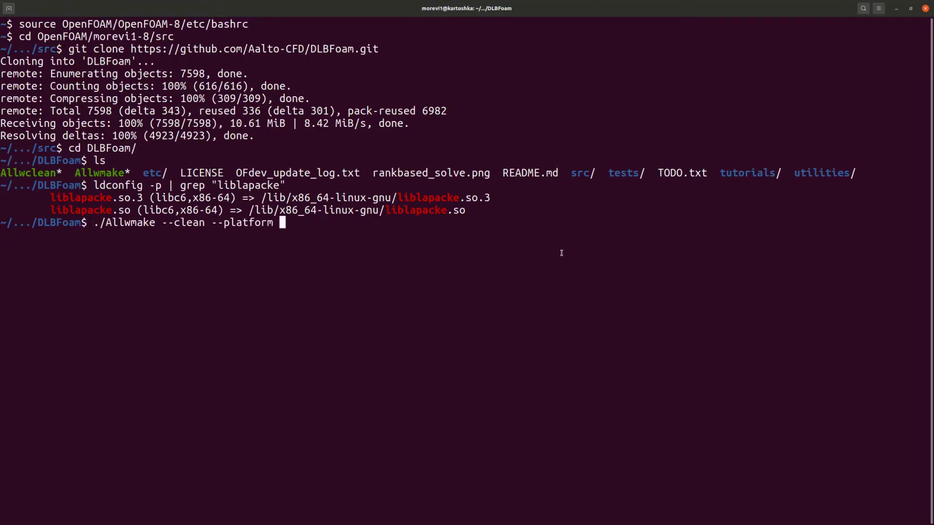
{"action": "type", "text": "STANDALONE"}
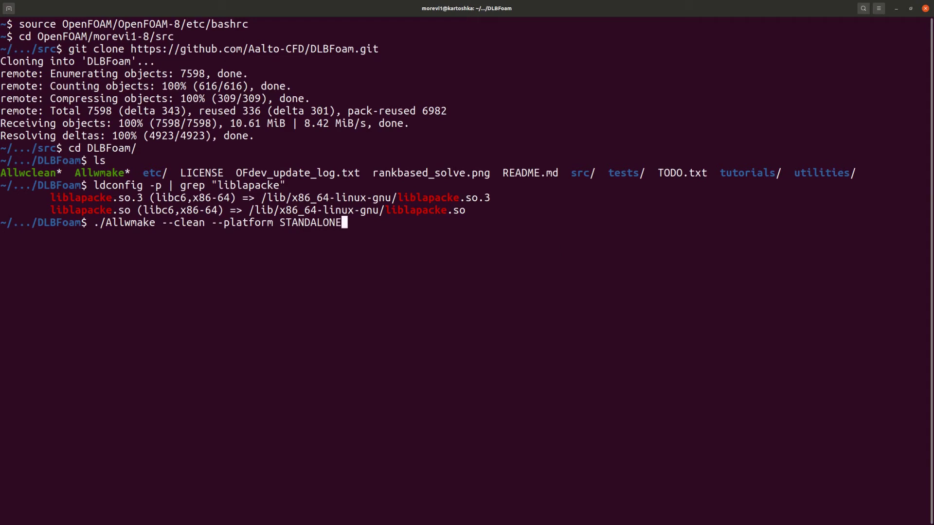
{"action": "key", "text": "Return"}
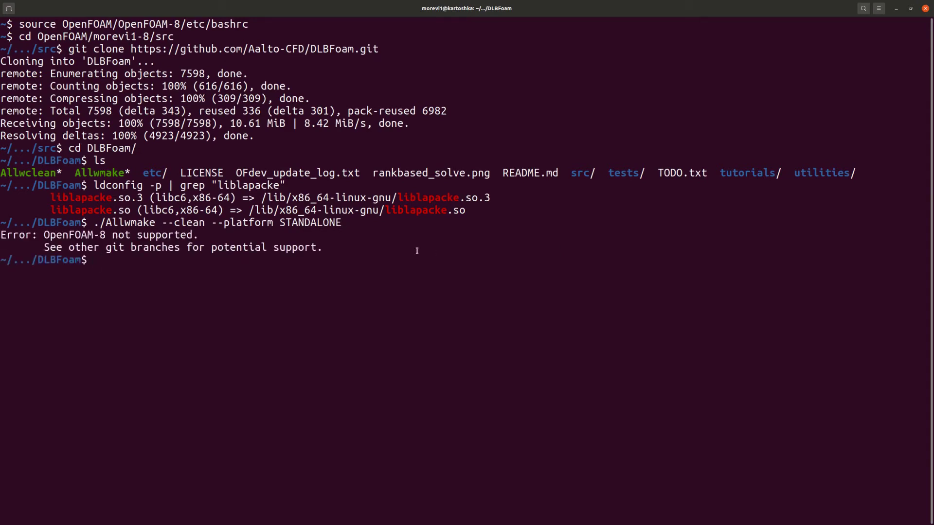
{"action": "key", "text": "alt+Tab"}
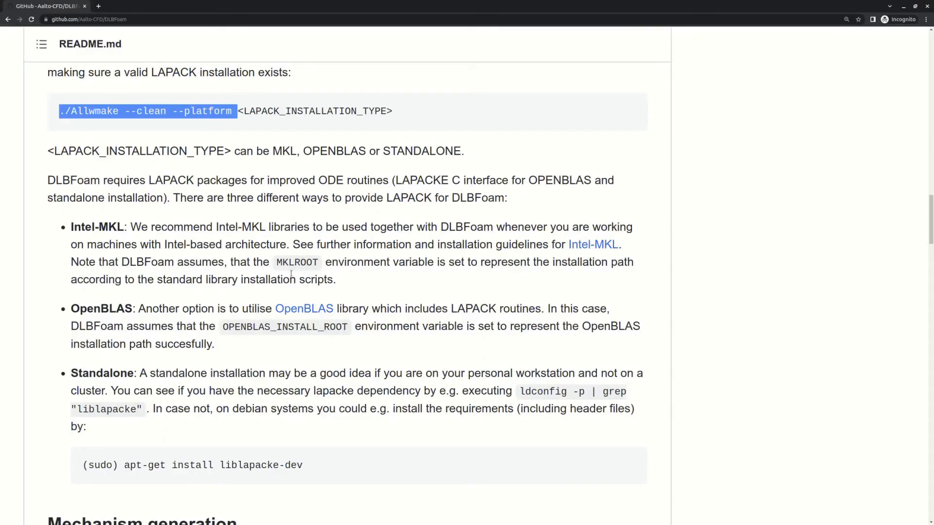
{"action": "key", "text": "alt+Tab"}
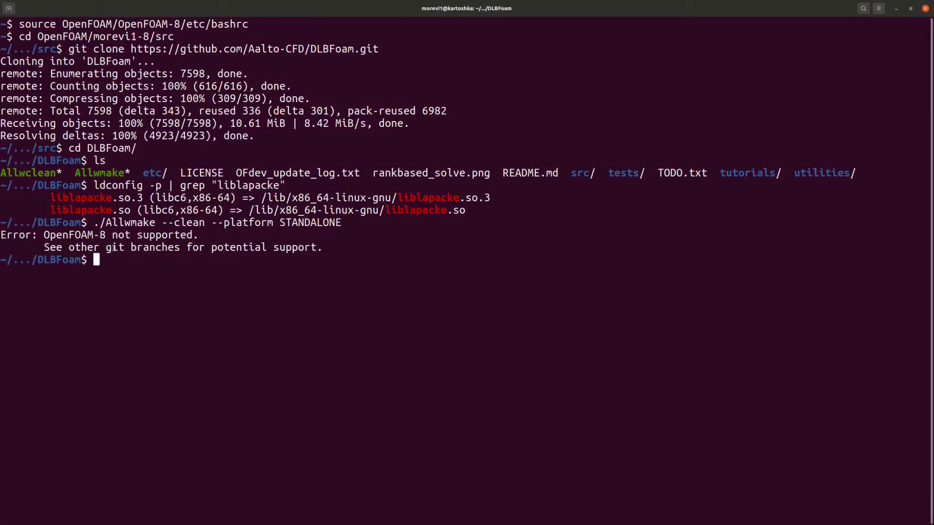
{"action": "left_click_drag", "start_coordinate": [106, 248], "coordinate": [178, 249]}
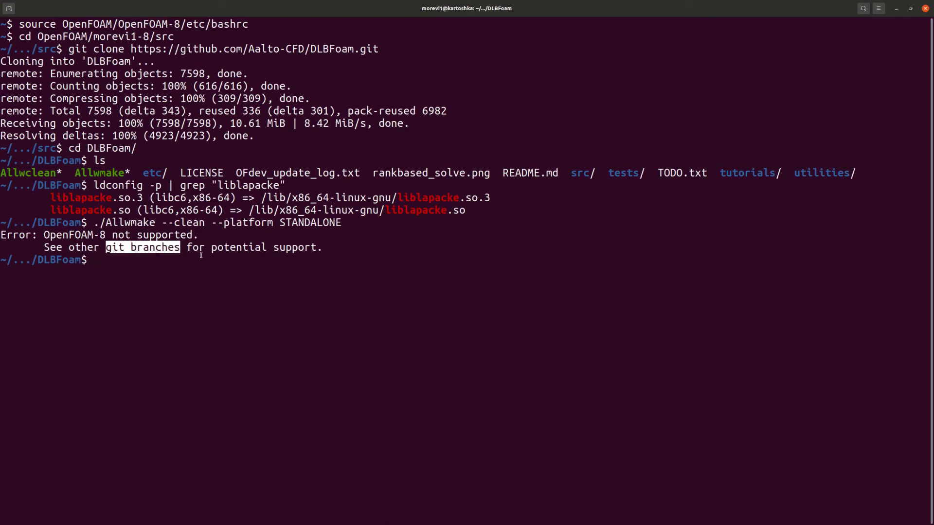
{"action": "key", "text": "alt+Tab"}
{"action": "scroll", "coordinate": [119, 202], "scroll_direction": "up", "scroll_amount": 15}
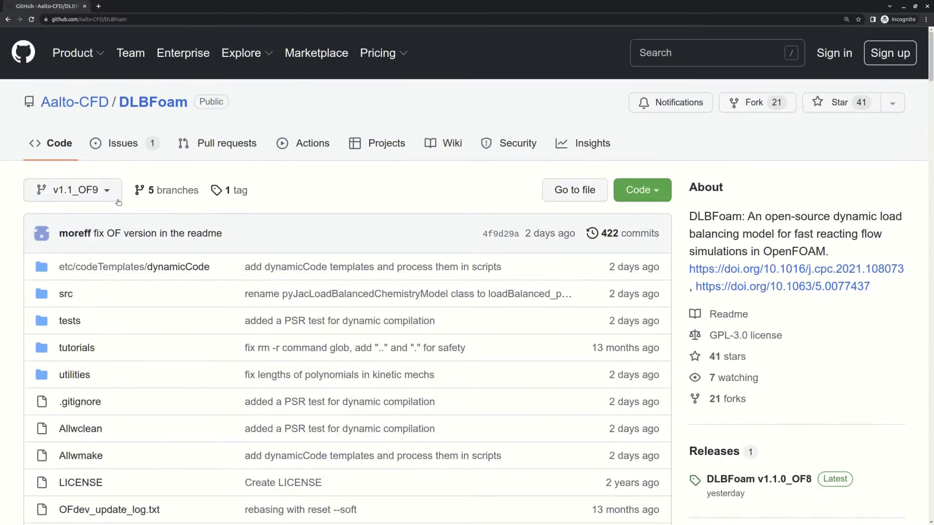
Find the v1.1_OF8 branch in the DLBFoam repository's branch list
{"action": "key", "text": "alt+Tab"}
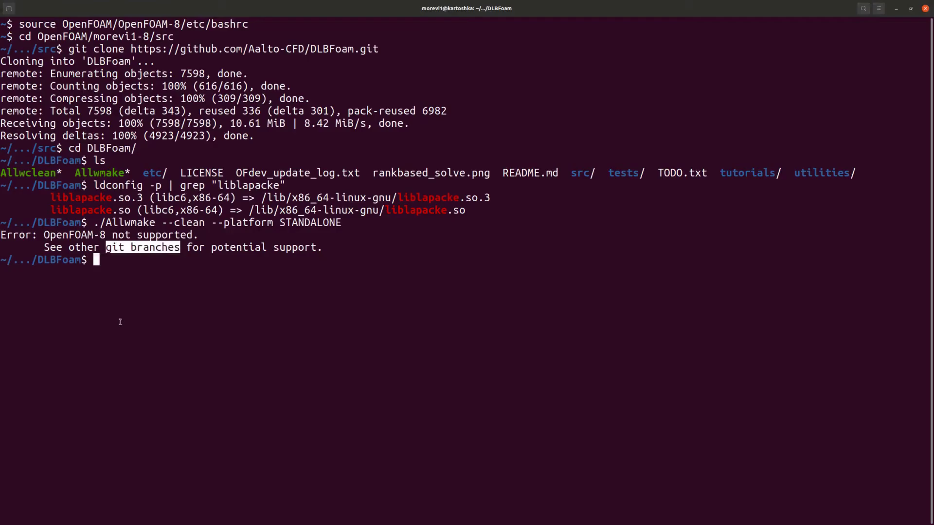
{"action": "left_click", "coordinate": [120, 321]}
{"action": "type", "text": "git"}
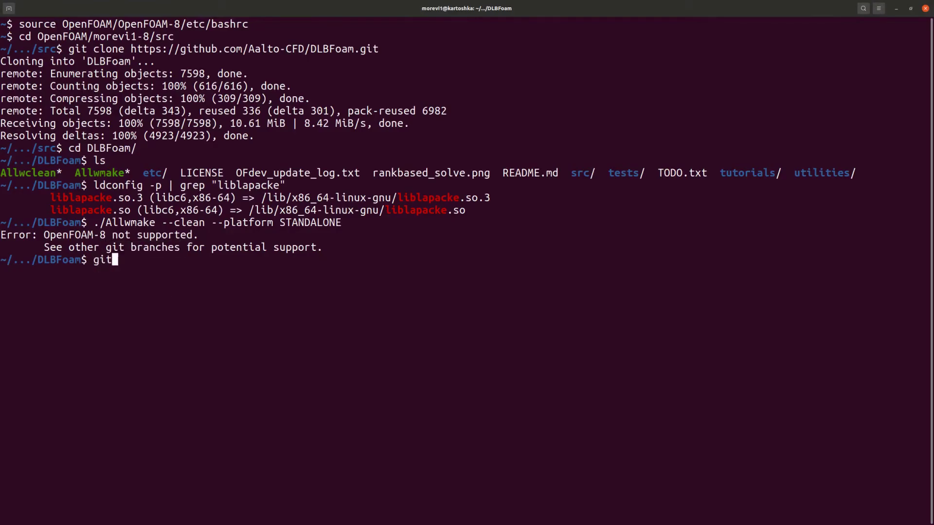
{"action": "key", "text": "alt+Tab"}
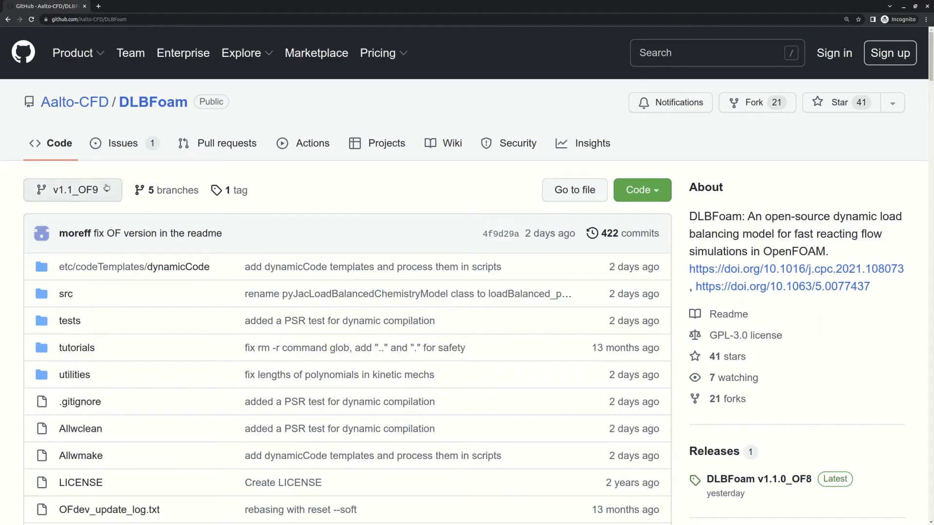
{"action": "left_click", "coordinate": [107, 189]}
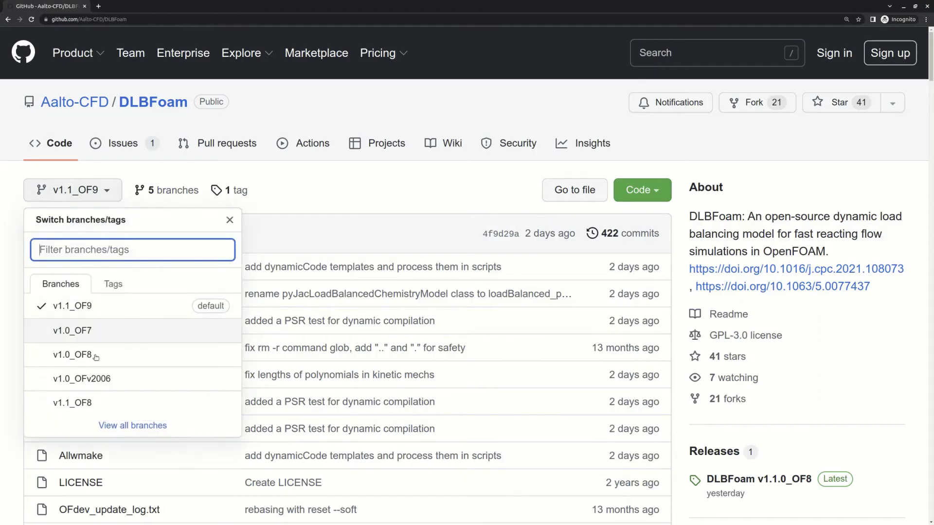
{"action": "left_click", "coordinate": [92, 406]}
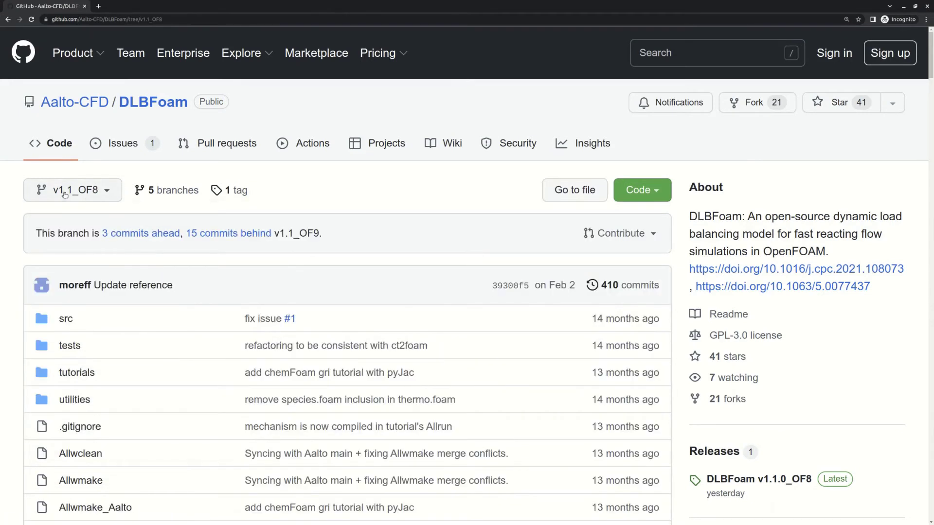
Run git checkout v1.1_OF8 and rerun the STANDALONE Allwmake build
{"action": "key", "text": "alt+Tab"}
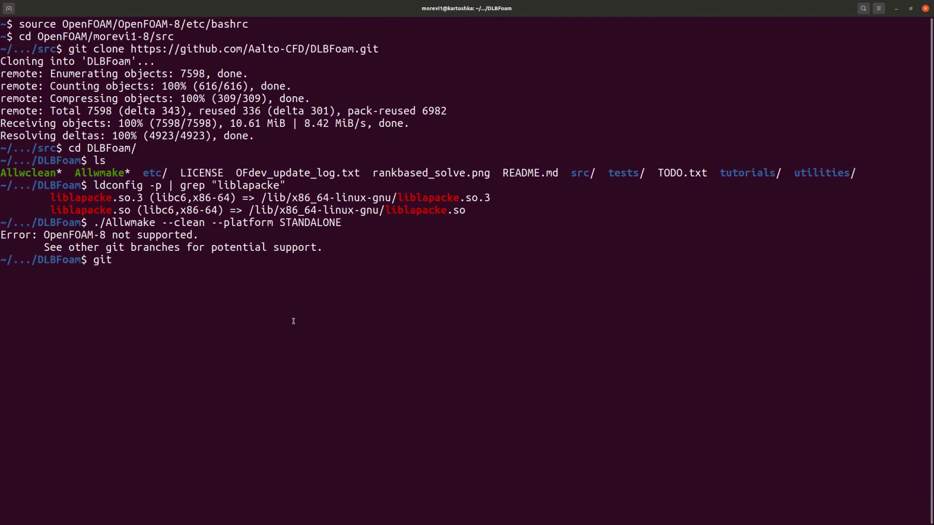
{"action": "type", "text": "v1.1_OF8"}
{"action": "key", "text": "Left"}
{"action": "key", "text": "Left"}
{"action": "key", "text": "Left"}
{"action": "key", "text": "Left"}
{"action": "key", "text": "Left"}
{"action": "key", "text": "Left"}
{"action": "key", "text": "Left"}
{"action": "key", "text": "Left"}
{"action": "key", "text": "Left"}
{"action": "key", "text": "Left"}
{"action": "key", "text": "Left"}
{"action": "key", "text": "Left"}
{"action": "key", "text": "Right"}
{"action": "key", "text": "Right"}
{"action": "key", "text": "Right"}
{"action": "type", "text": "checkout"}
{"action": "key", "text": "Return"}
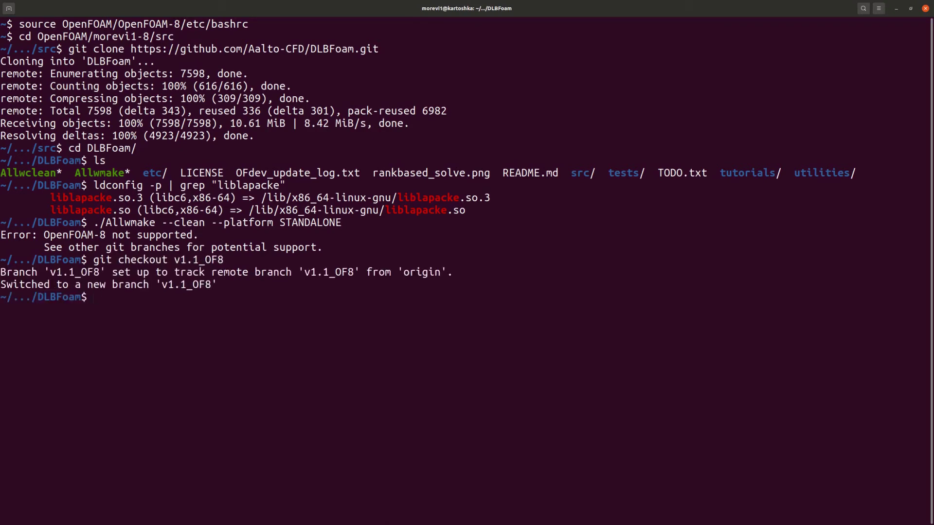
{"action": "key", "text": "Up"}
{"action": "key", "text": "Up"}
{"action": "key", "text": "Return"}
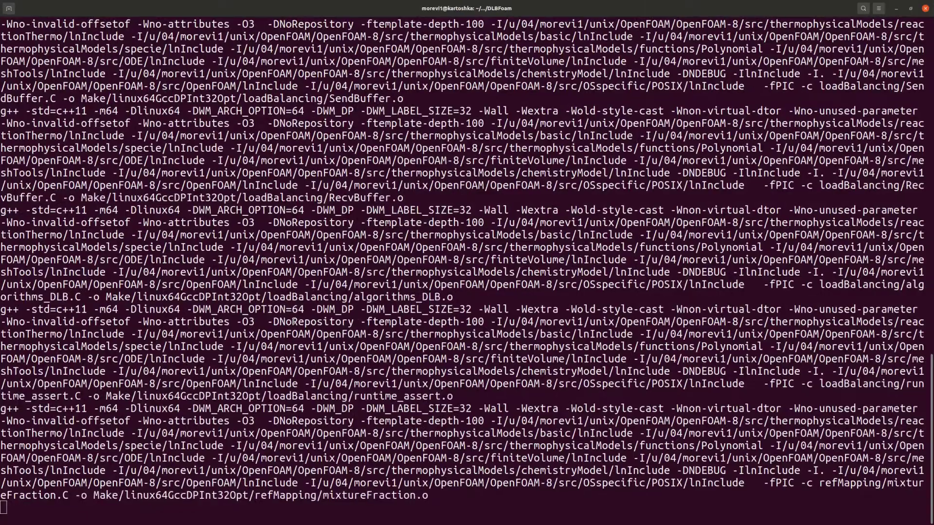
Tile the building terminal and the v1.1_OF8 GitHub page side by side
{"action": "key", "text": "super+Down"}
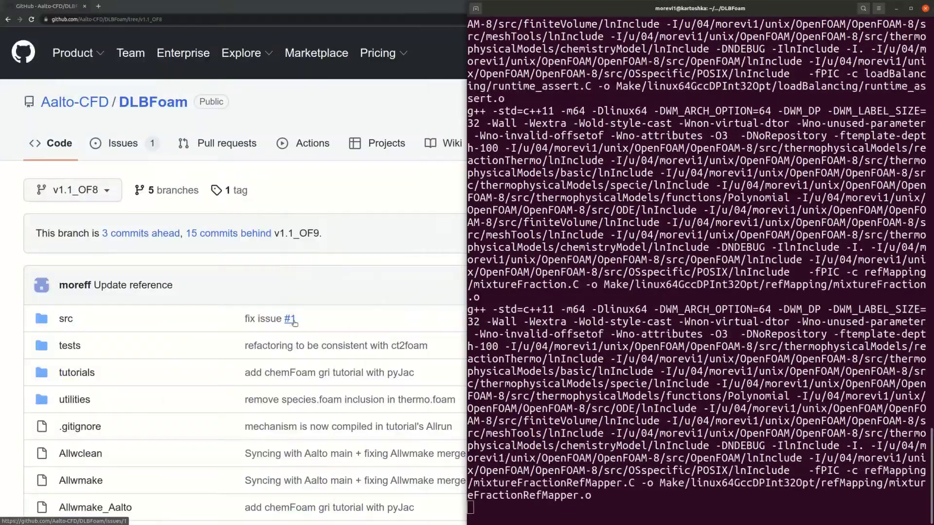
{"action": "left_click", "coordinate": [326, 96]}
{"action": "key", "text": "super+Left"}
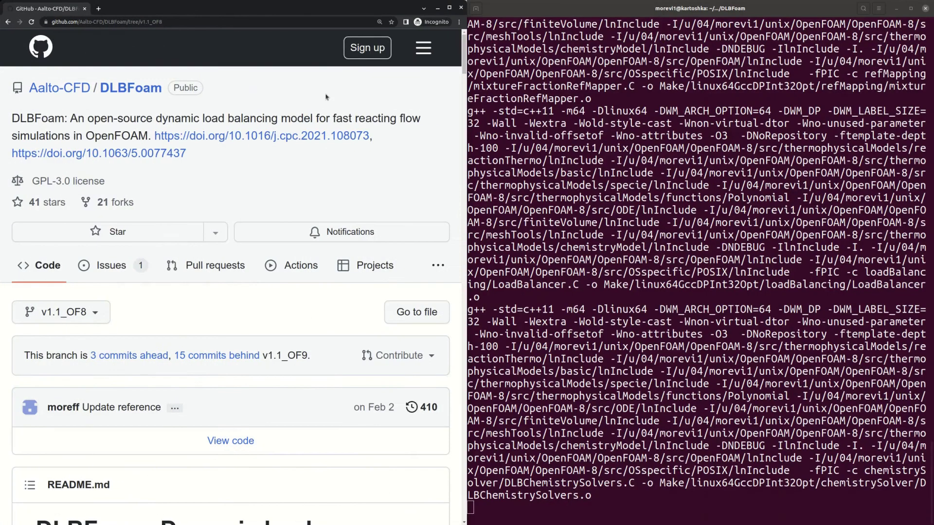
{"action": "scroll", "coordinate": [289, 258], "scroll_direction": "down", "scroll_amount": 10}
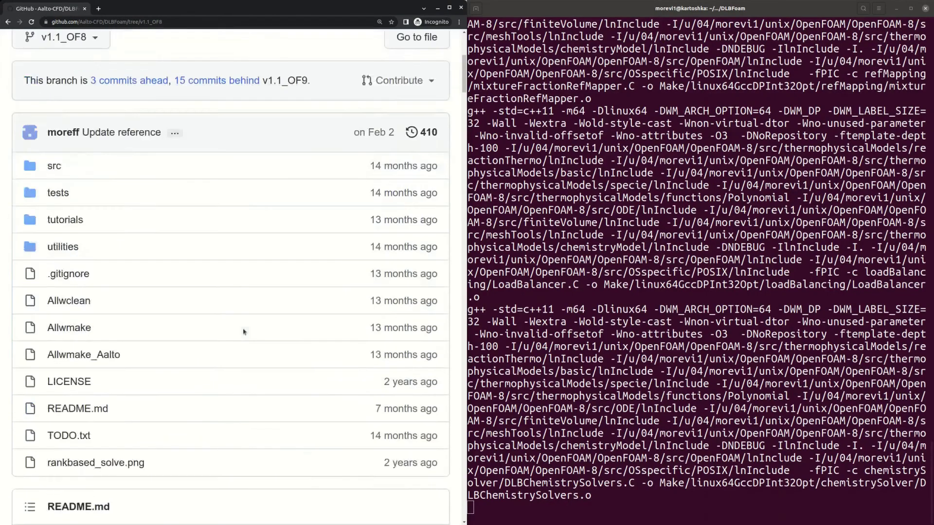
{"action": "scroll", "coordinate": [190, 312], "scroll_direction": "up", "scroll_amount": 3}
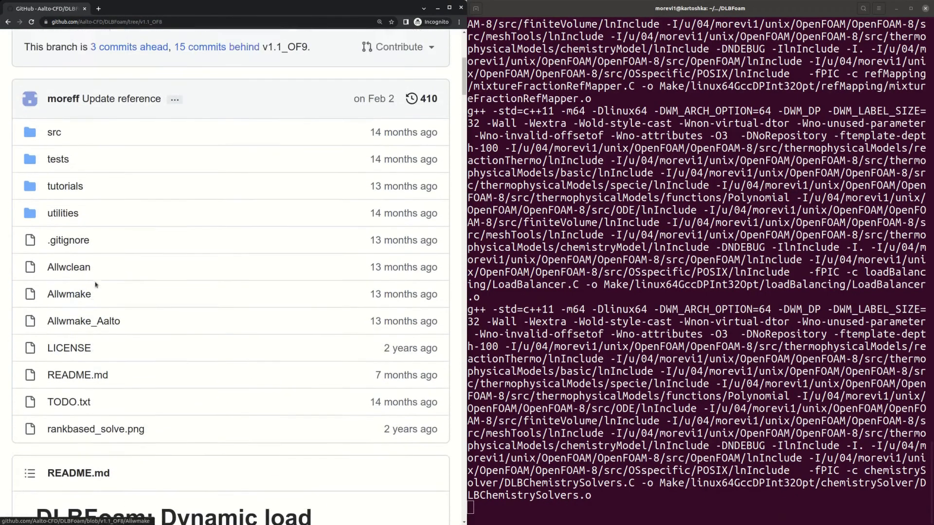
Open the v1.1_OF8 Allwmake script and examine its check_openfoam function
{"action": "left_click", "coordinate": [76, 320]}
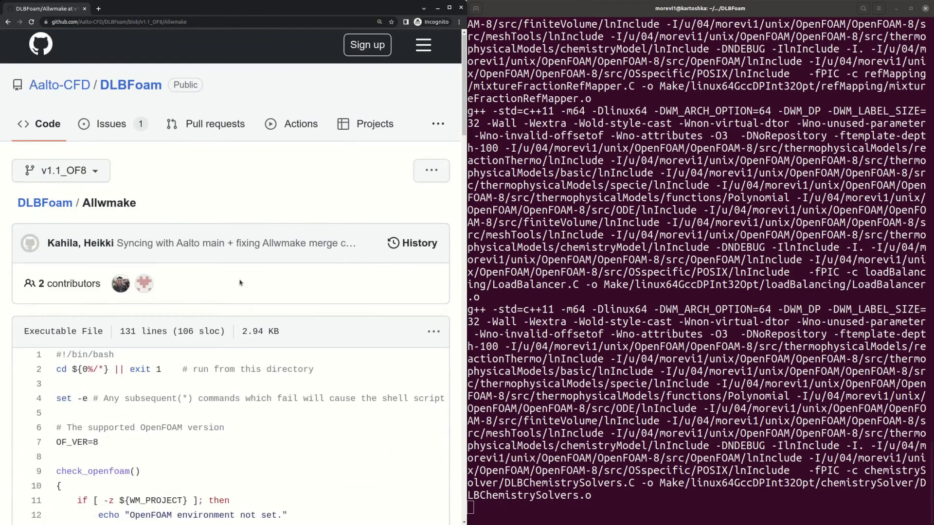
{"action": "scroll", "coordinate": [248, 283], "scroll_direction": "down", "scroll_amount": 7}
{"action": "left_click", "coordinate": [830, 283]}
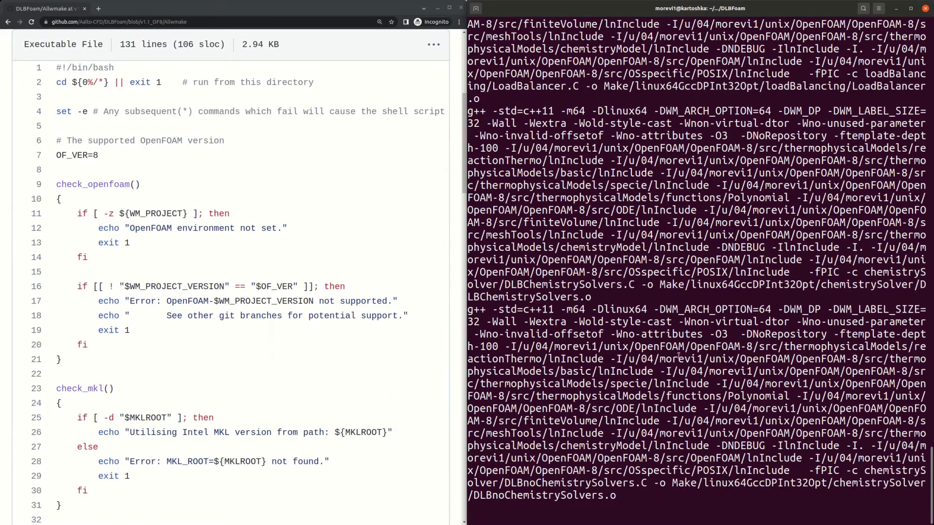
{"action": "scroll", "coordinate": [341, 267], "scroll_direction": "up", "scroll_amount": 2}
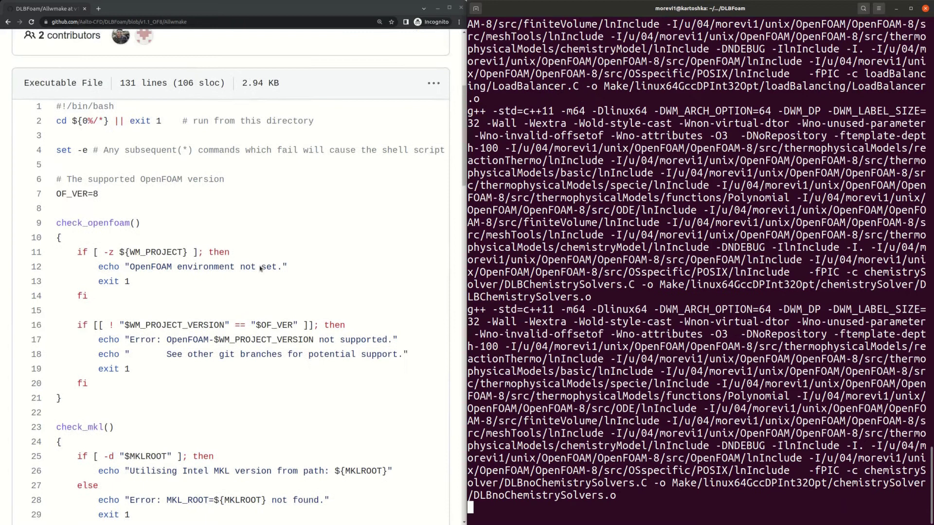
{"action": "scroll", "coordinate": [80, 257], "scroll_direction": "down", "scroll_amount": 1}
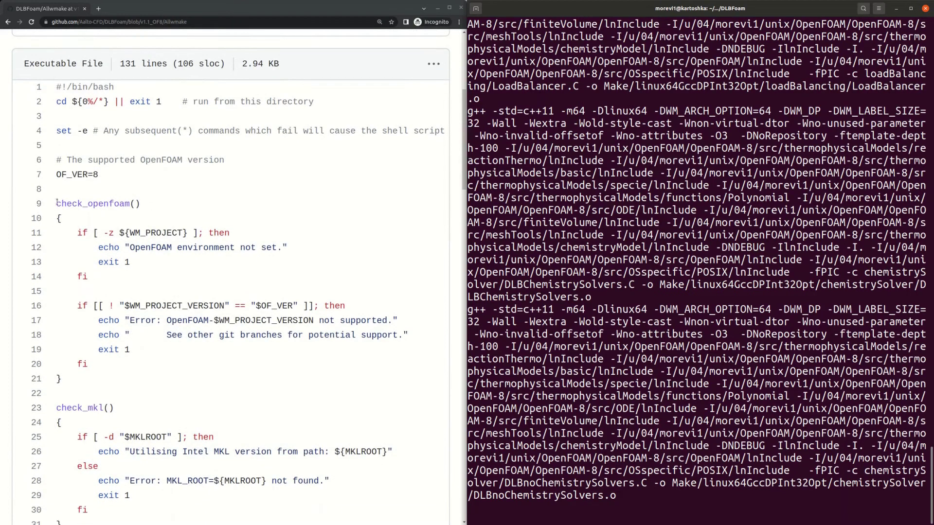
{"action": "left_click_drag", "start_coordinate": [55, 204], "coordinate": [106, 379]}
{"action": "left_click", "coordinate": [106, 379]}
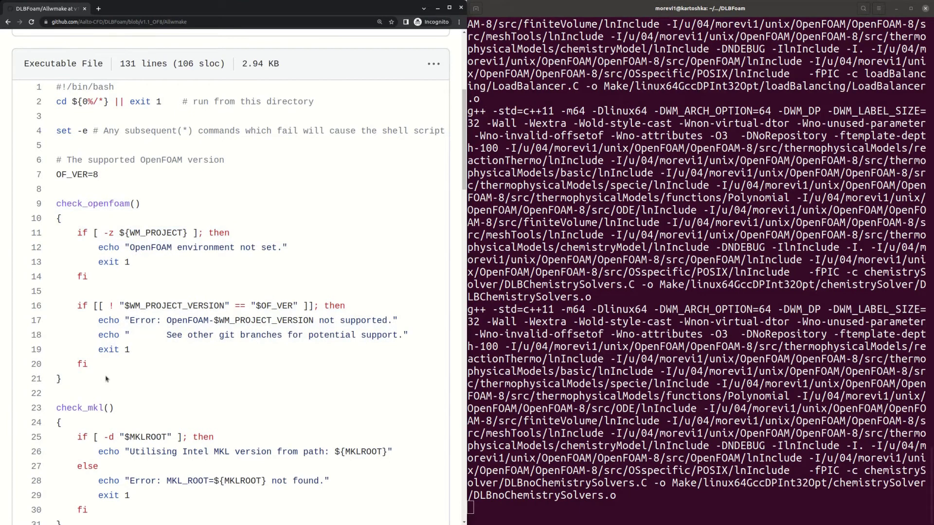
Scroll through the check_mkl (MKLROOT), check_openblas and check_cmake functions
{"action": "scroll", "coordinate": [106, 379], "scroll_direction": "down", "scroll_amount": 2}
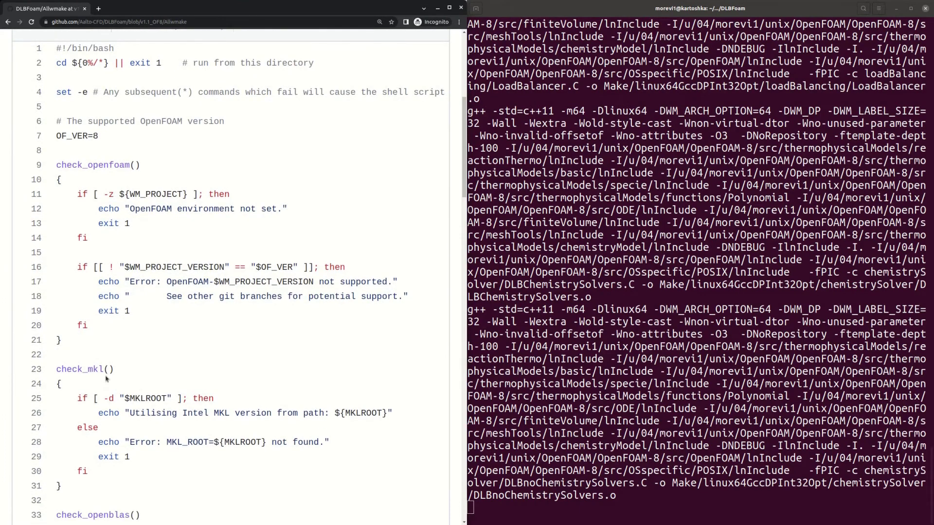
{"action": "scroll", "coordinate": [233, 277], "scroll_direction": "down", "scroll_amount": 3}
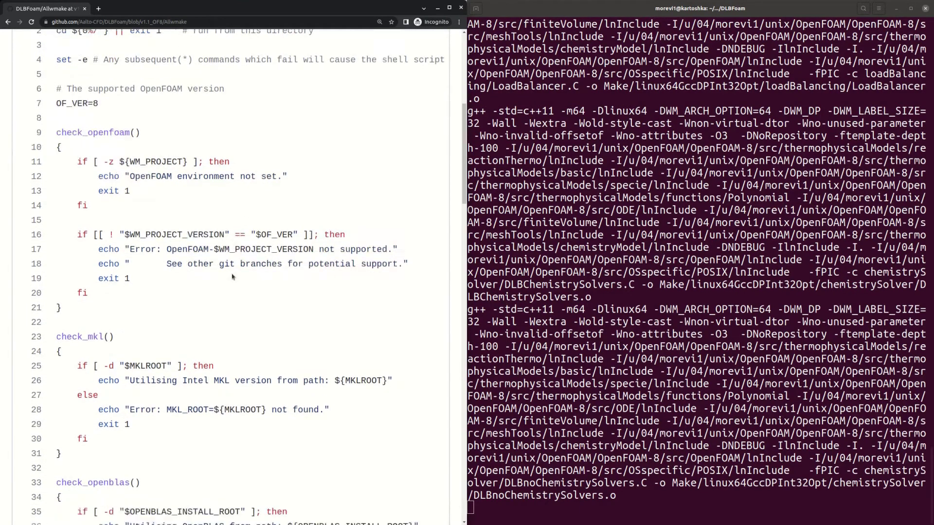
{"action": "scroll", "coordinate": [149, 277], "scroll_direction": "down", "scroll_amount": 3}
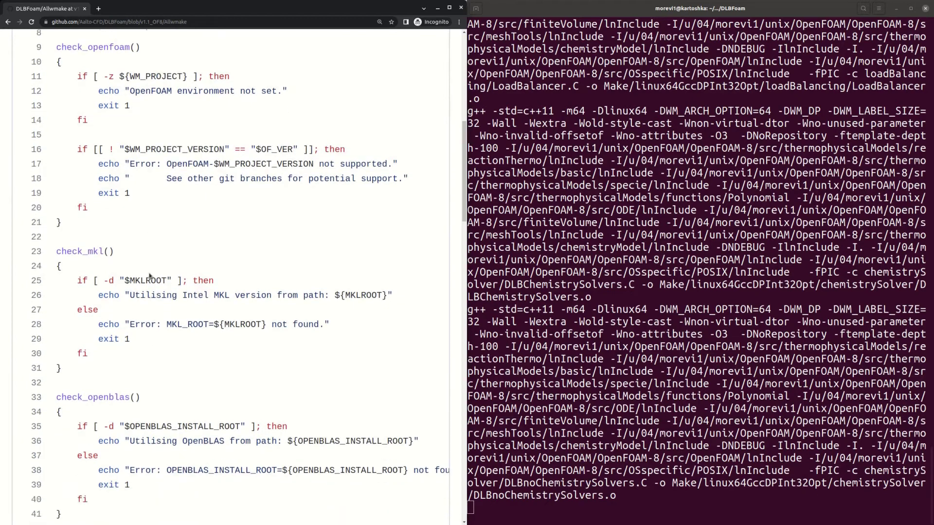
{"action": "scroll", "coordinate": [113, 246], "scroll_direction": "down", "scroll_amount": 1}
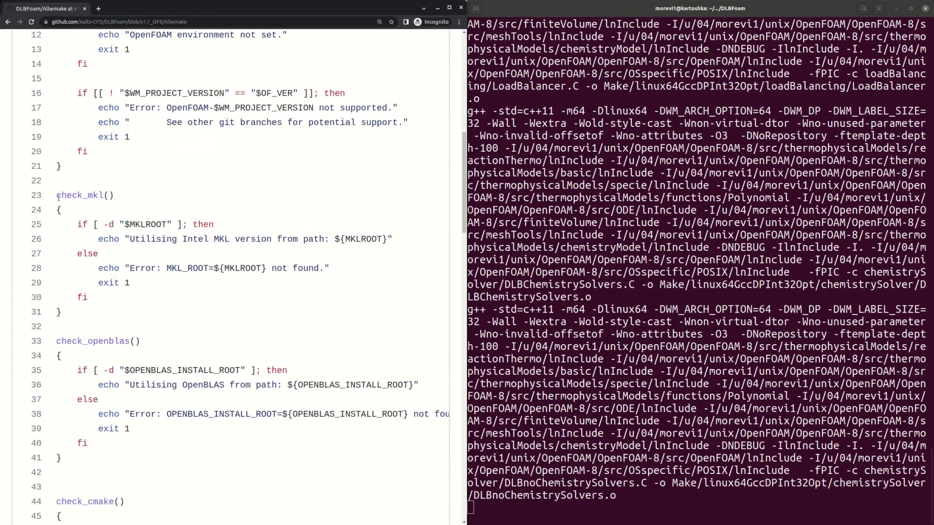
{"action": "scroll", "coordinate": [146, 194], "scroll_direction": "down", "scroll_amount": 2}
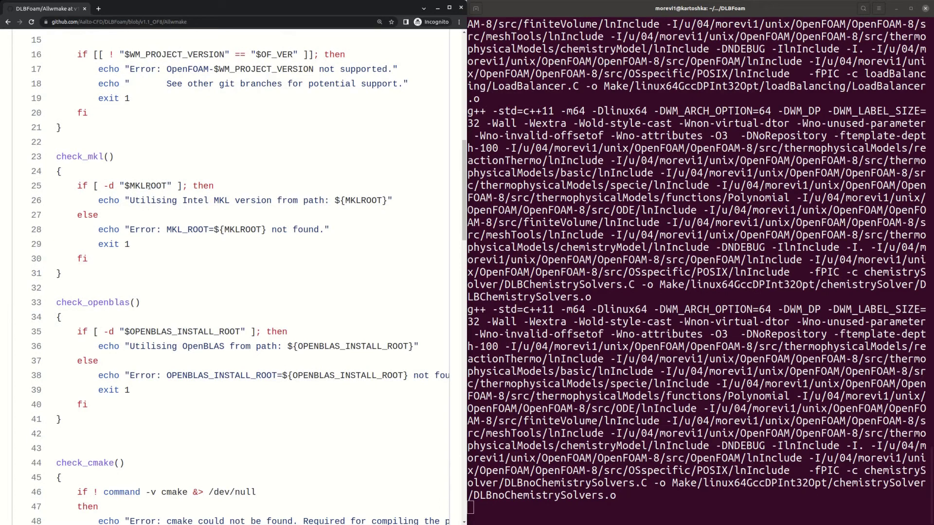
{"action": "double_click", "coordinate": [149, 186]}
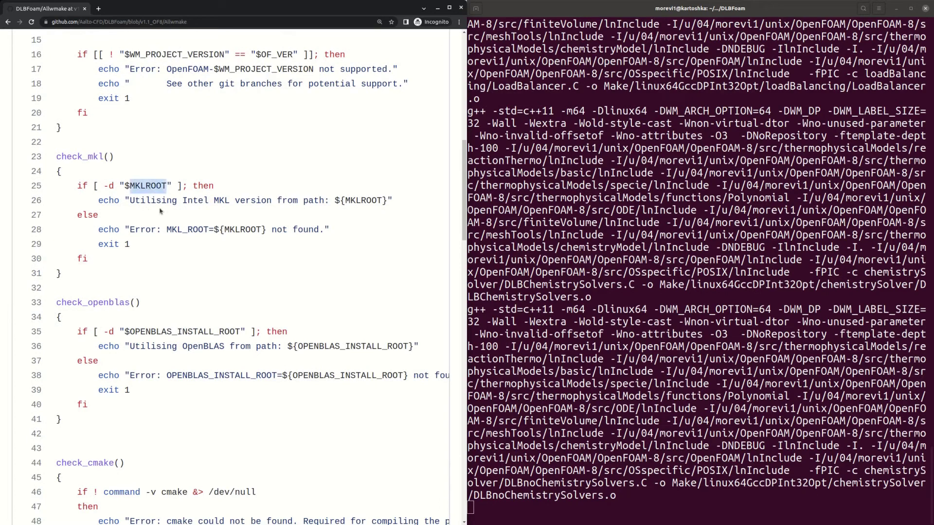
{"action": "left_click", "coordinate": [160, 211]}
{"action": "scroll", "coordinate": [126, 216], "scroll_direction": "down", "scroll_amount": 4}
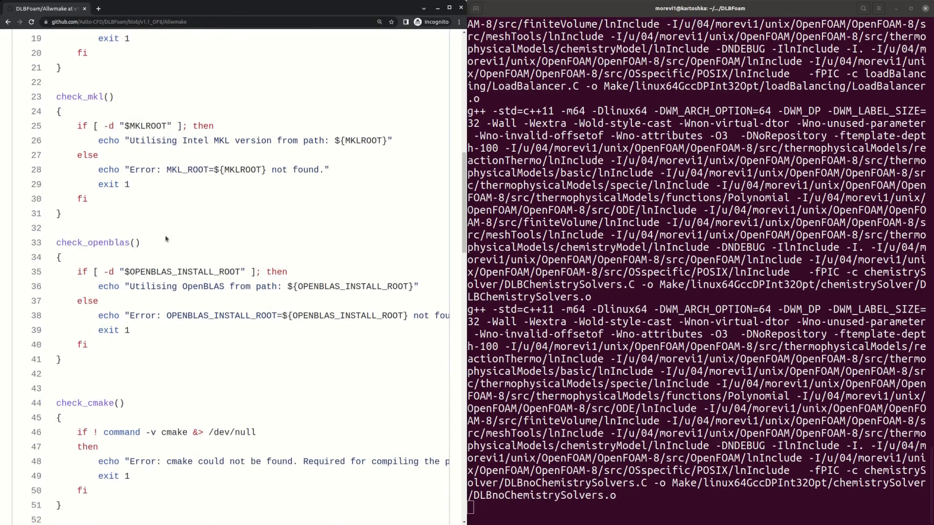
{"action": "scroll", "coordinate": [106, 222], "scroll_direction": "down", "scroll_amount": 8}
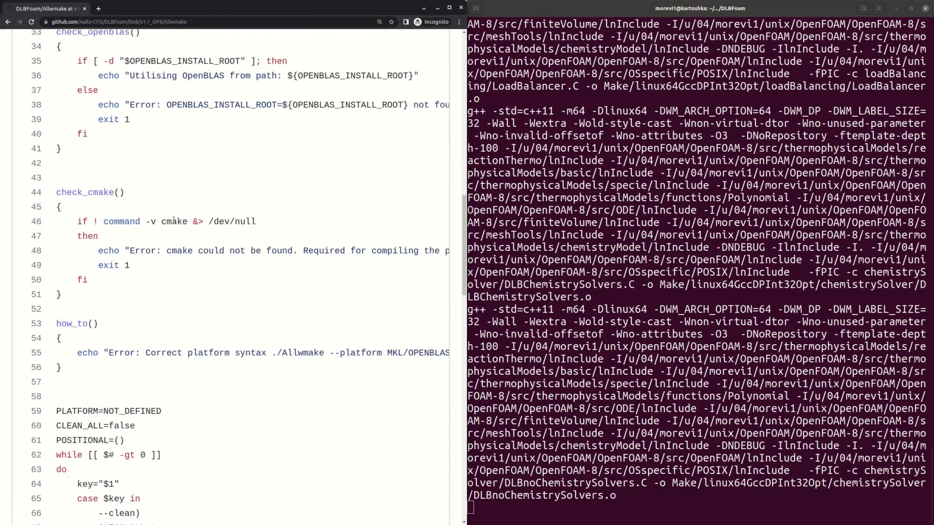
{"action": "key", "text": "alt+Tab"}
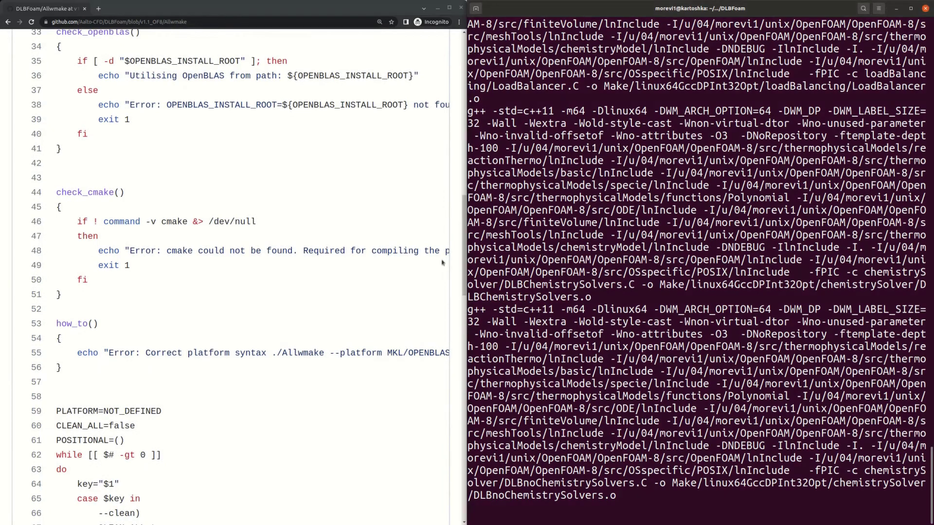
{"action": "scroll", "coordinate": [237, 218], "scroll_direction": "down", "scroll_amount": 4}
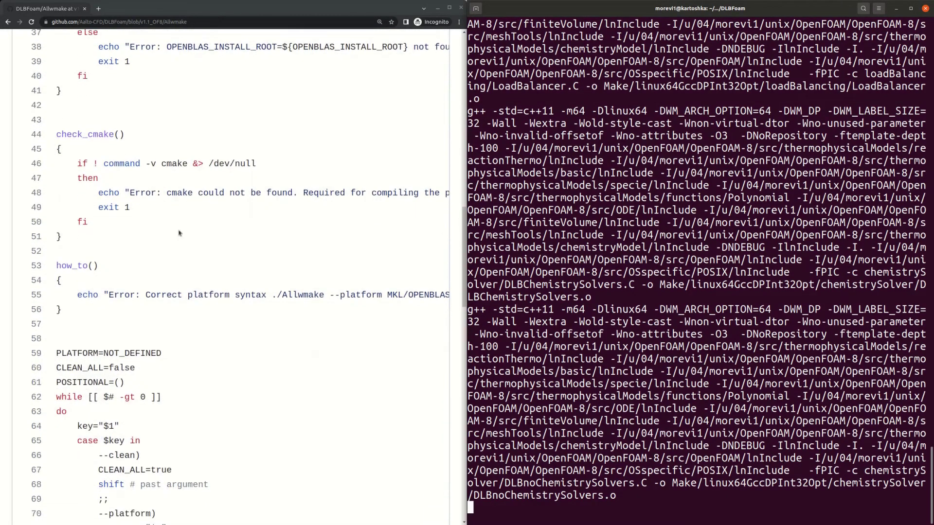
Examine the --clean and --platform argument parsing and the platform block on lines 87–98
{"action": "scroll", "coordinate": [166, 249], "scroll_direction": "down", "scroll_amount": 5}
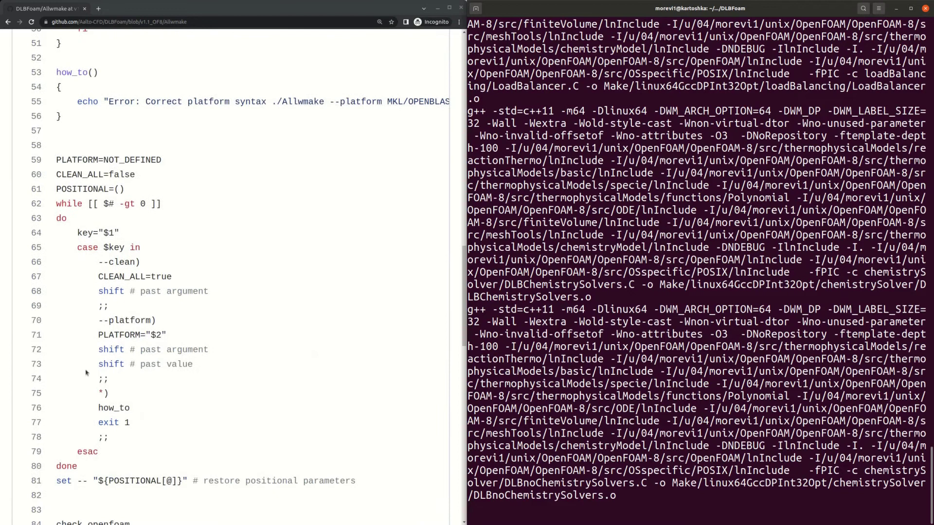
{"action": "double_click", "coordinate": [121, 263]}
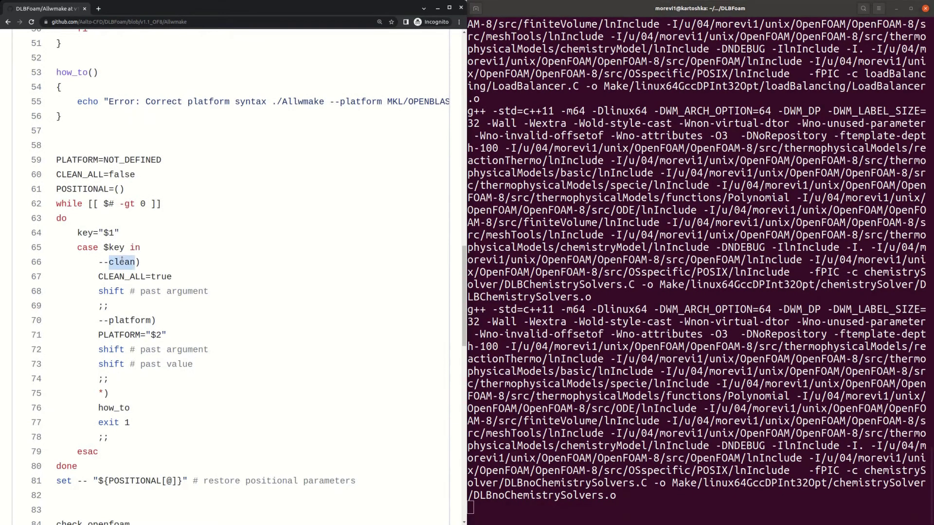
{"action": "double_click", "coordinate": [146, 320]}
{"action": "scroll", "coordinate": [149, 320], "scroll_direction": "down", "scroll_amount": 9}
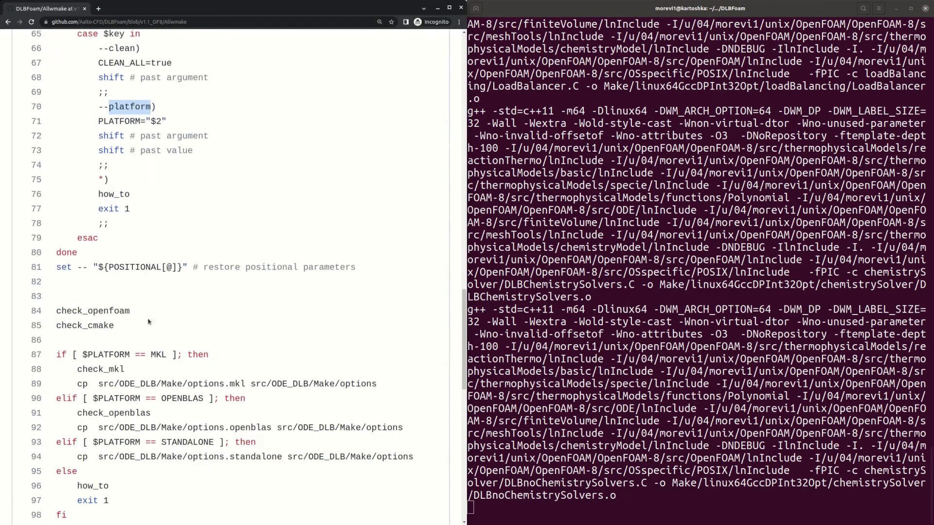
{"action": "scroll", "coordinate": [190, 275], "scroll_direction": "down", "scroll_amount": 3}
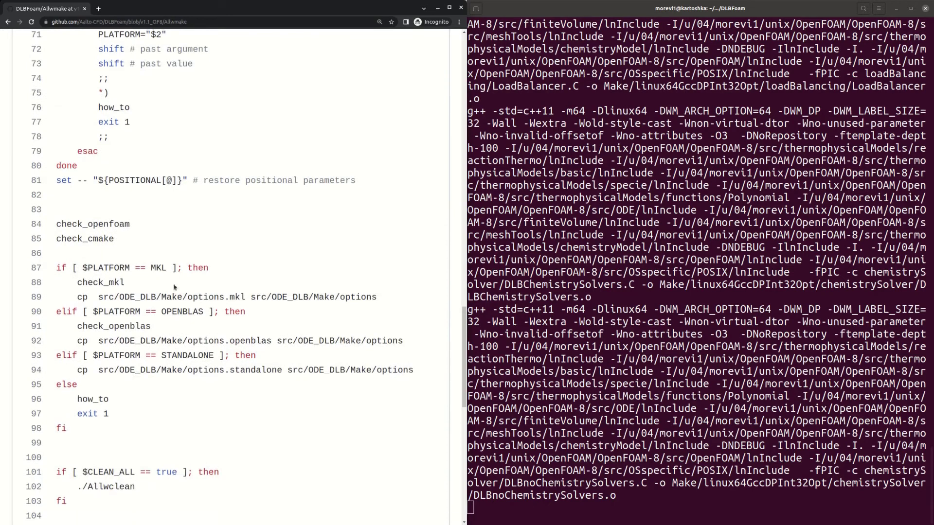
{"action": "scroll", "coordinate": [174, 284], "scroll_direction": "down", "scroll_amount": 2}
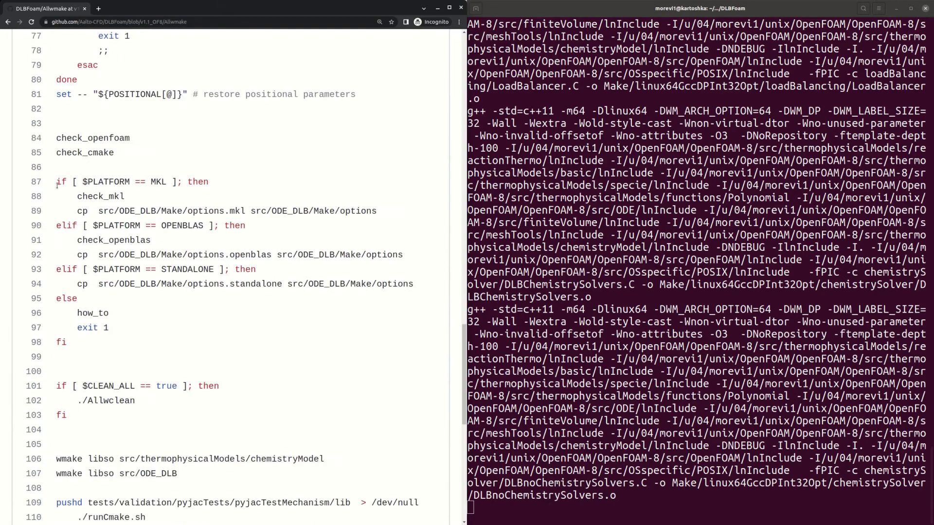
{"action": "left_click_drag", "start_coordinate": [57, 185], "coordinate": [107, 339]}
{"action": "left_click", "coordinate": [106, 339]}
Trace how MKL, OPENBLAS and STANDALONE each copy their options file into Make/options
{"action": "double_click", "coordinate": [159, 181]}
{"action": "left_click_drag", "start_coordinate": [187, 212], "coordinate": [246, 213]}
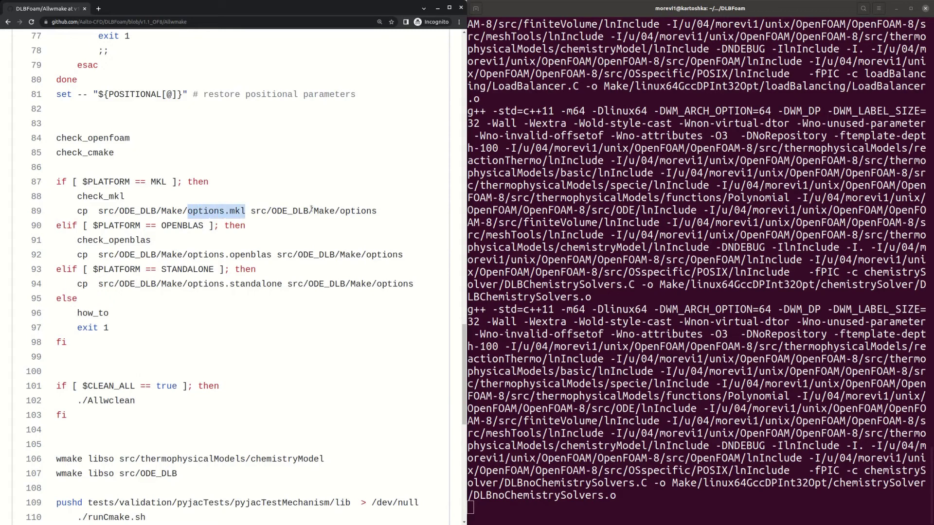
{"action": "left_click_drag", "start_coordinate": [314, 212], "coordinate": [380, 216]}
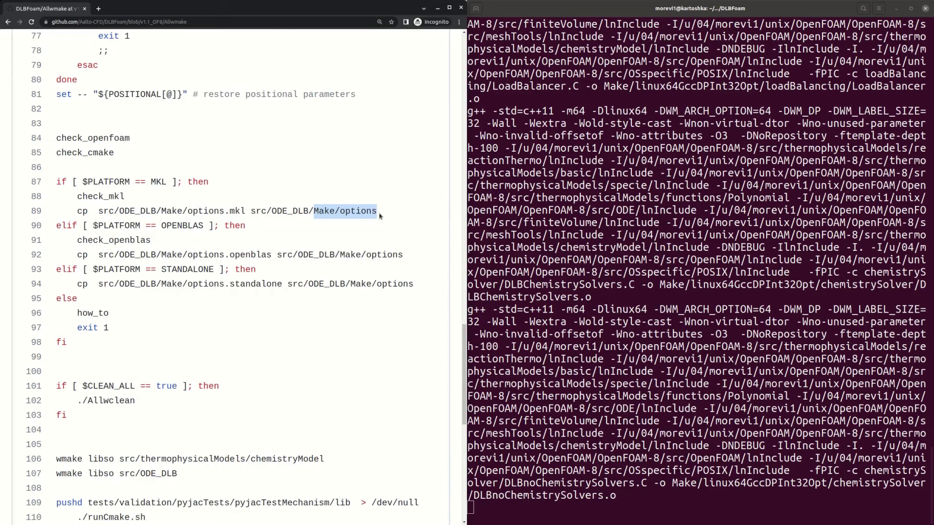
{"action": "double_click", "coordinate": [182, 226]}
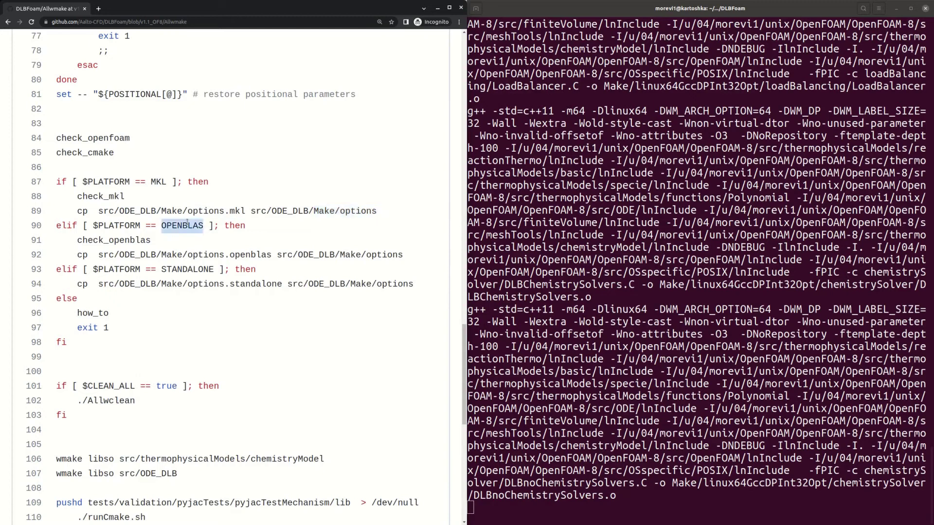
{"action": "double_click", "coordinate": [238, 254]}
{"action": "double_click", "coordinate": [208, 268]}
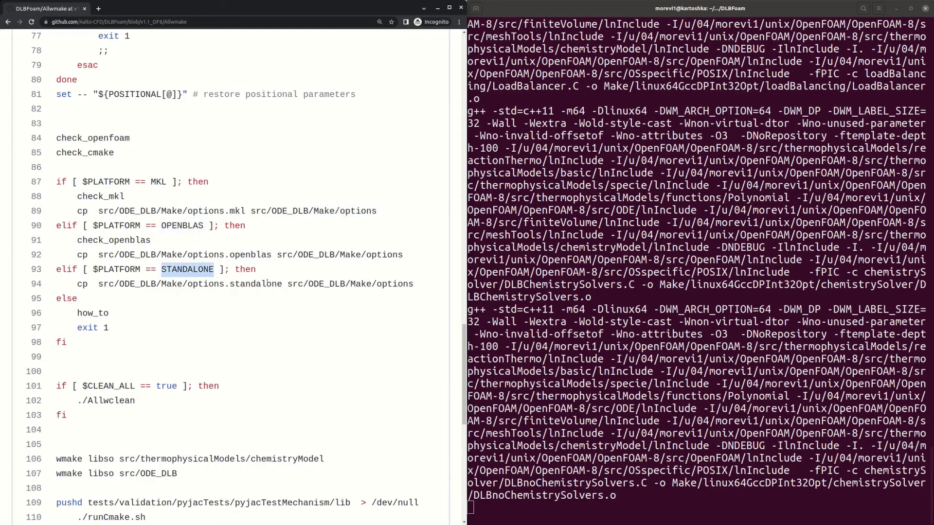
{"action": "double_click", "coordinate": [259, 284]}
{"action": "left_click", "coordinate": [151, 286]}
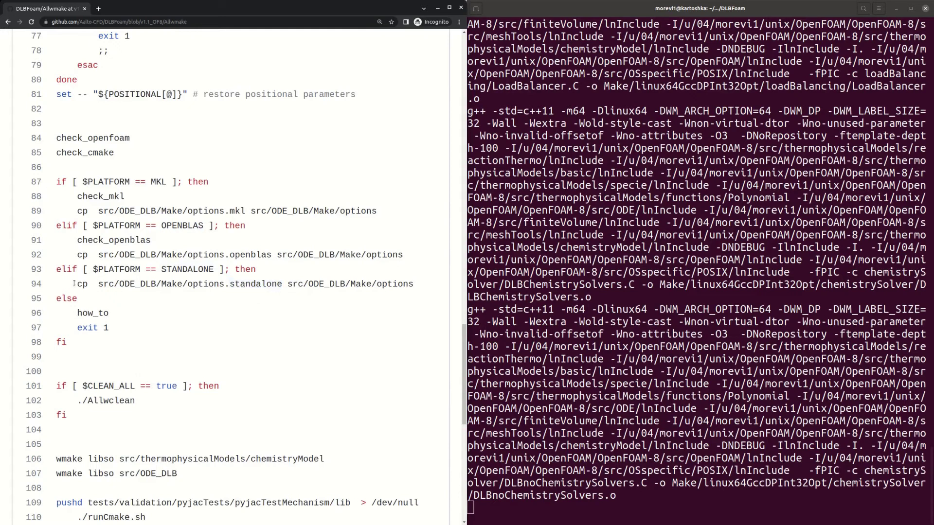
{"action": "left_click_drag", "start_coordinate": [74, 283], "coordinate": [356, 284]}
{"action": "left_click", "coordinate": [288, 282]}
{"action": "left_click_drag", "start_coordinate": [351, 284], "coordinate": [417, 289]}
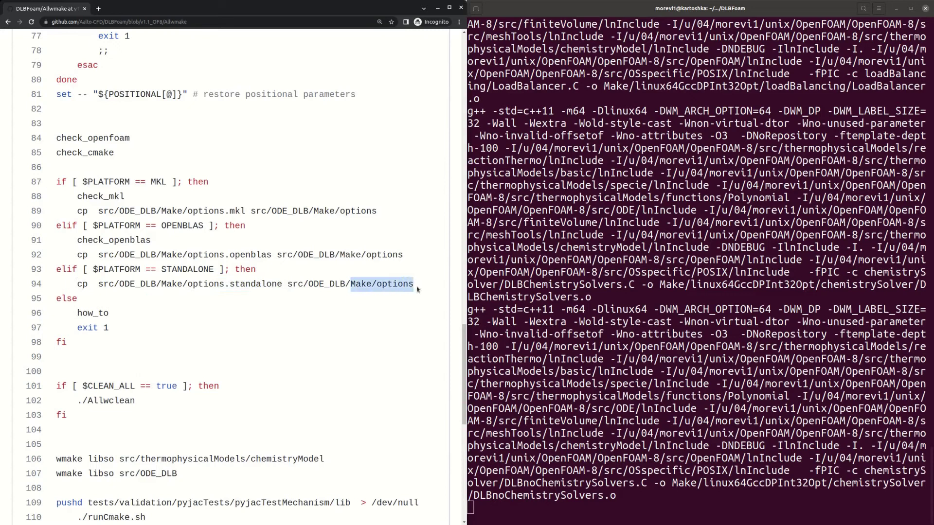
{"action": "scroll", "coordinate": [296, 273], "scroll_direction": "down", "scroll_amount": 4}
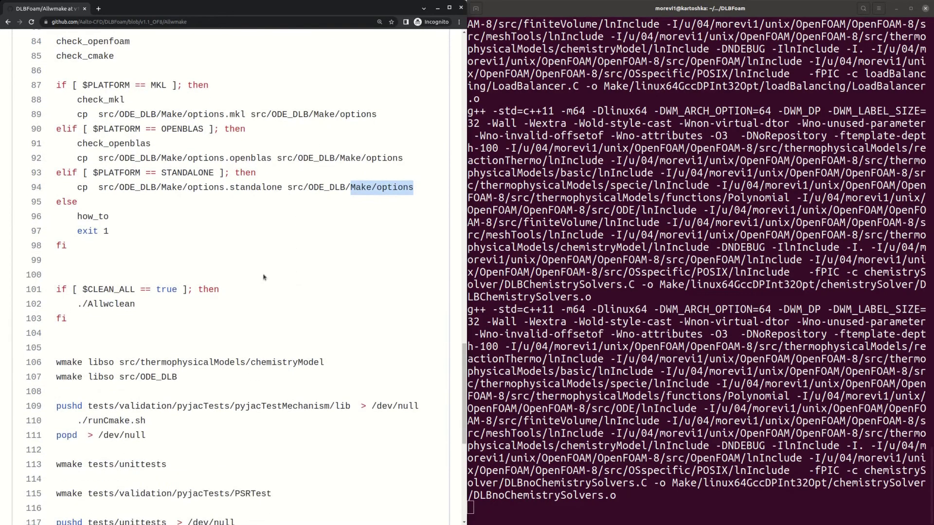
{"action": "left_click_drag", "start_coordinate": [68, 319], "coordinate": [146, 307]}
{"action": "left_click", "coordinate": [58, 288]}
{"action": "left_click", "coordinate": [146, 308]}
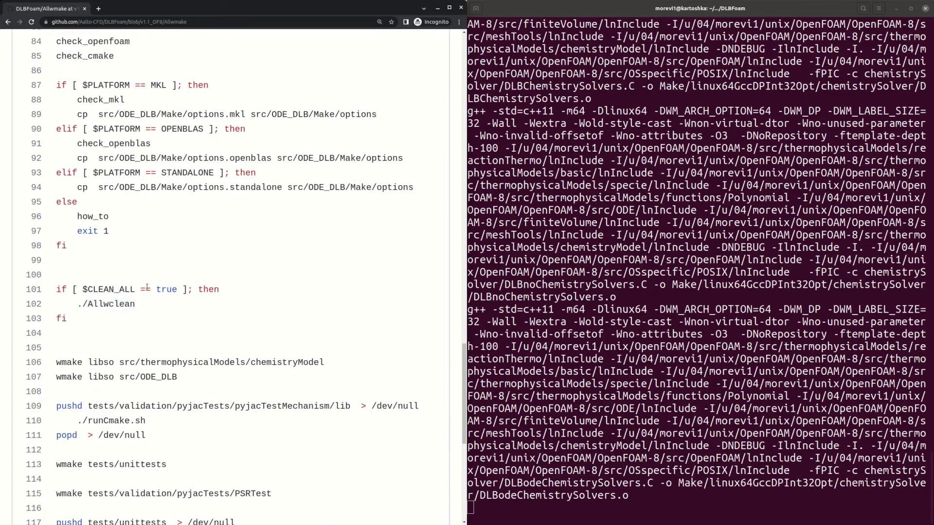
{"action": "scroll", "coordinate": [142, 308], "scroll_direction": "down", "scroll_amount": 3}
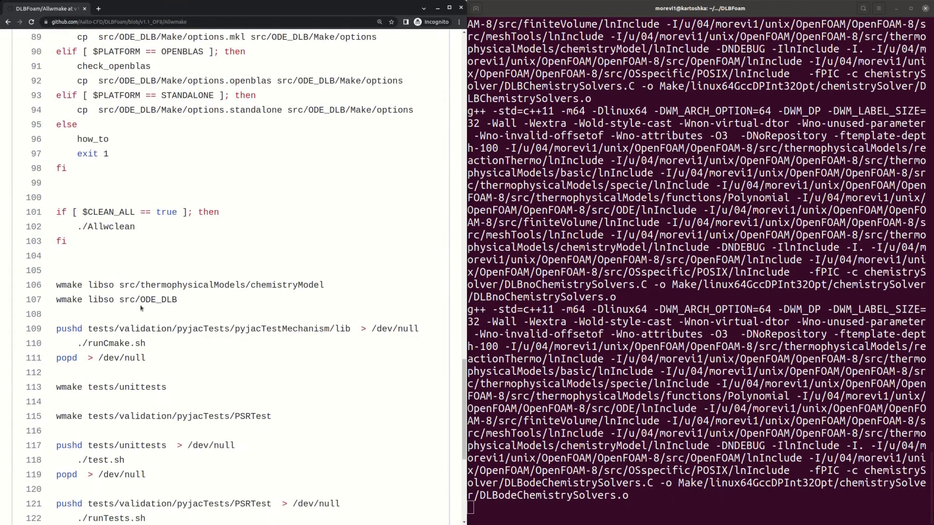
{"action": "left_click_drag", "start_coordinate": [77, 222], "coordinate": [133, 226]}
{"action": "scroll", "coordinate": [132, 226], "scroll_direction": "down", "scroll_amount": 3}
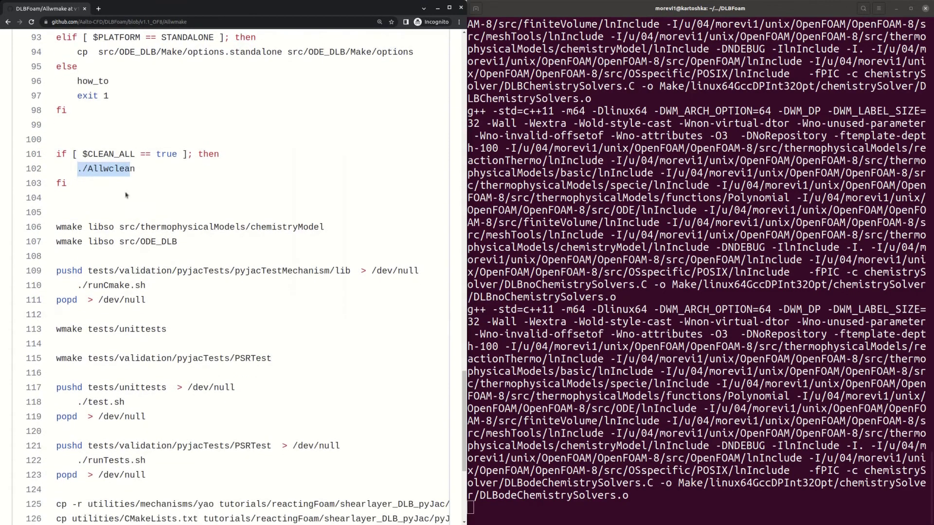
{"action": "left_click", "coordinate": [127, 182]}
{"action": "scroll", "coordinate": [73, 214], "scroll_direction": "down", "scroll_amount": 1}
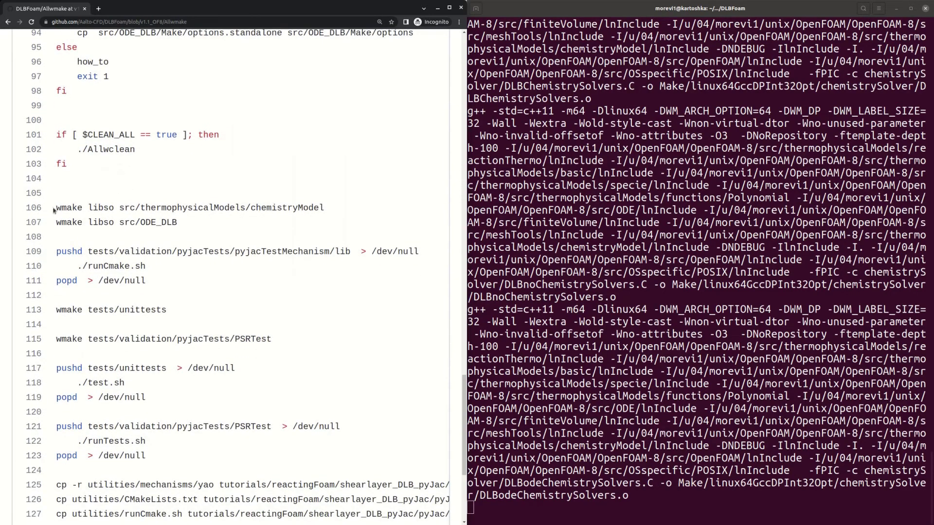
{"action": "left_click_drag", "start_coordinate": [55, 208], "coordinate": [333, 210]}
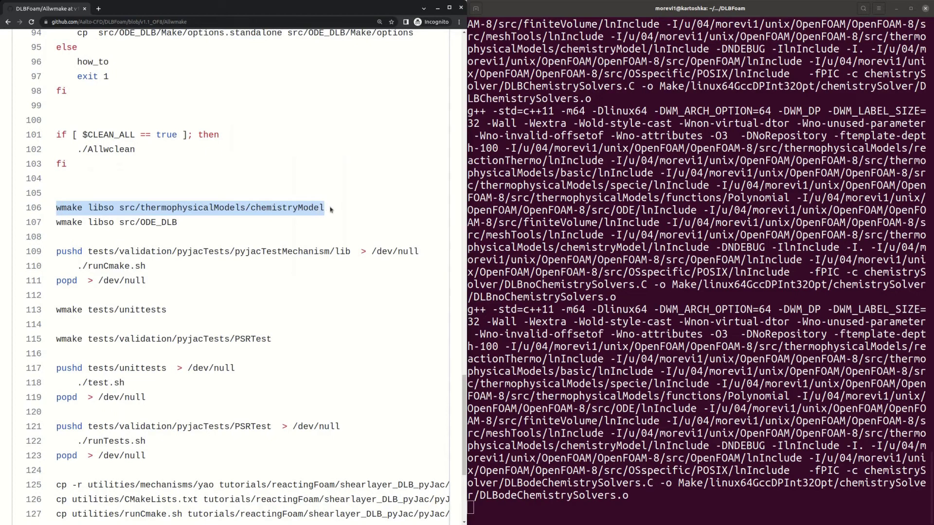
{"action": "left_click", "coordinate": [330, 209]}
{"action": "double_click", "coordinate": [331, 209]}
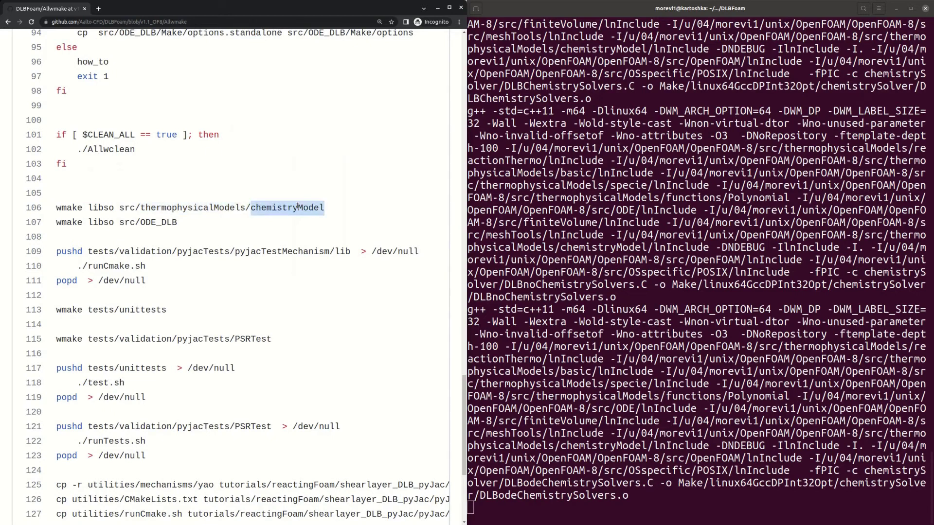
{"action": "left_click", "coordinate": [336, 203]}
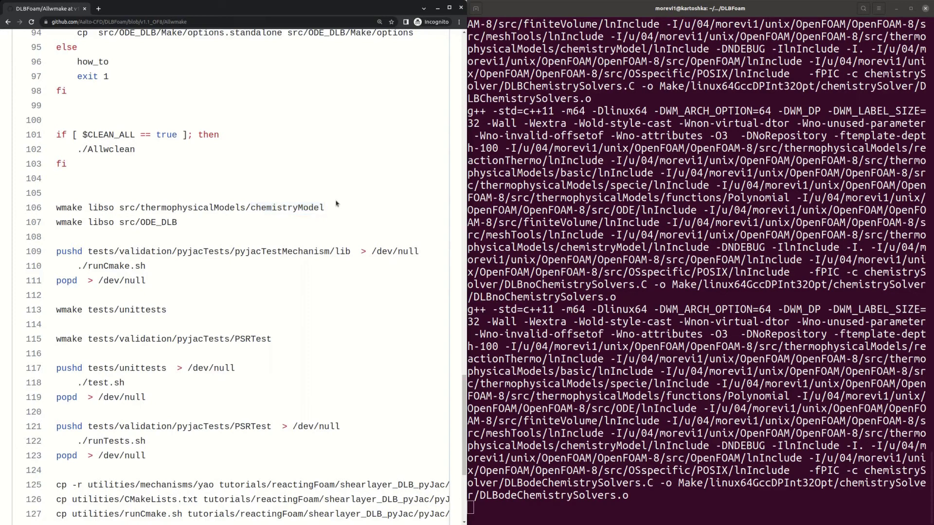
{"action": "left_click_drag", "start_coordinate": [179, 225], "coordinate": [138, 223]}
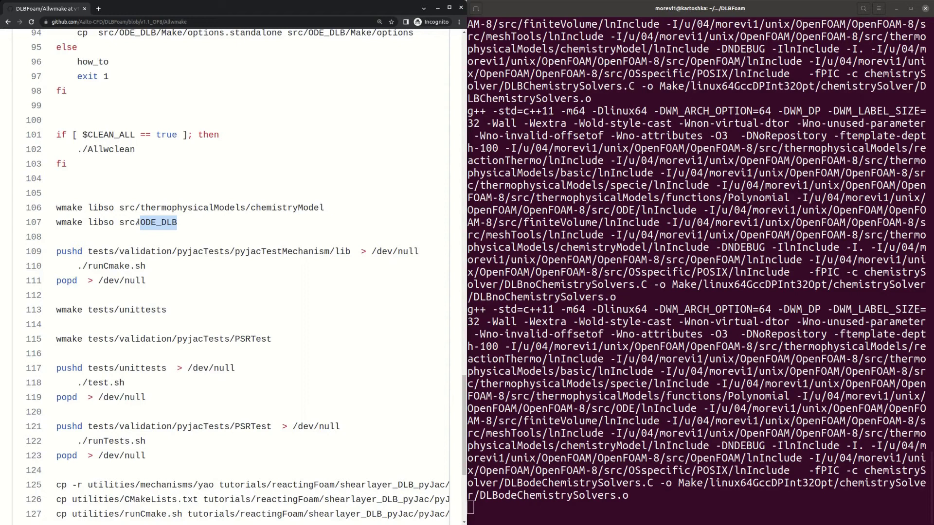
{"action": "scroll", "coordinate": [138, 222], "scroll_direction": "down", "scroll_amount": 2}
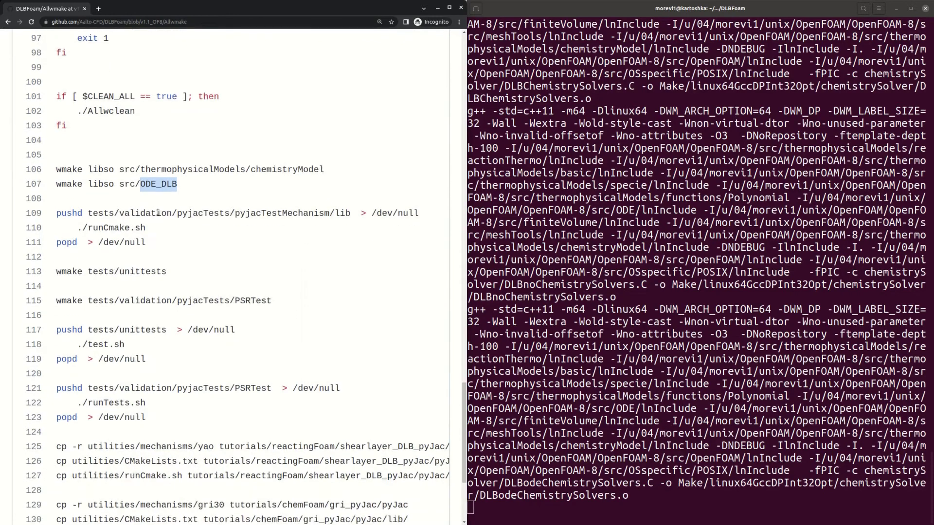
{"action": "left_click", "coordinate": [91, 211]}
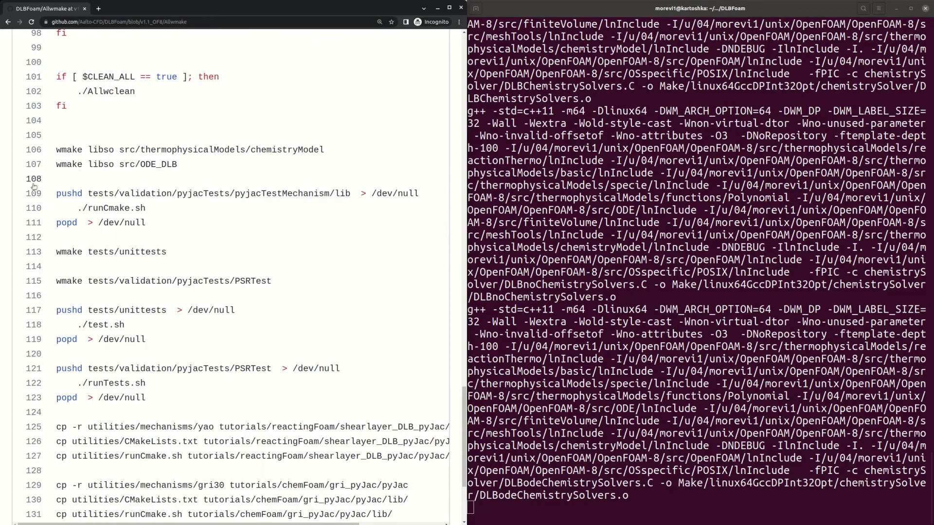
{"action": "scroll", "coordinate": [58, 187], "scroll_direction": "down", "scroll_amount": 1}
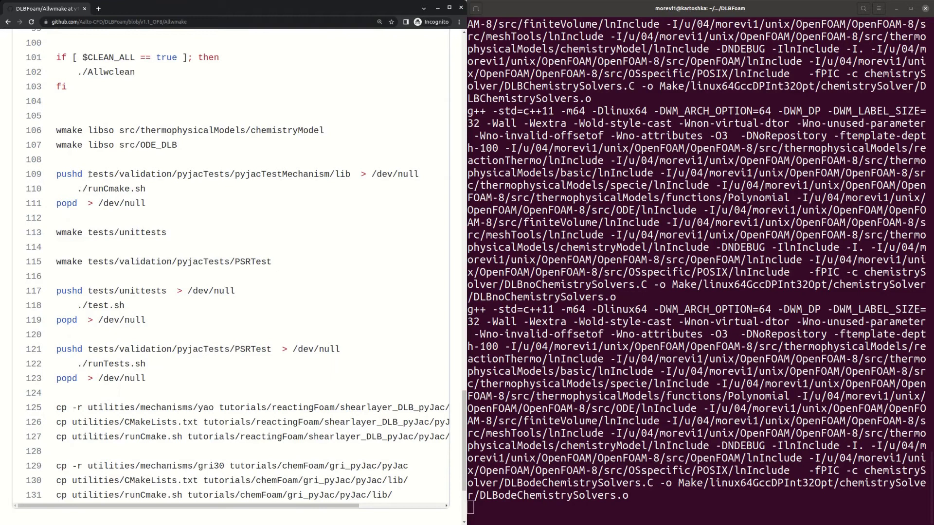
{"action": "left_click_drag", "start_coordinate": [90, 175], "coordinate": [350, 176]}
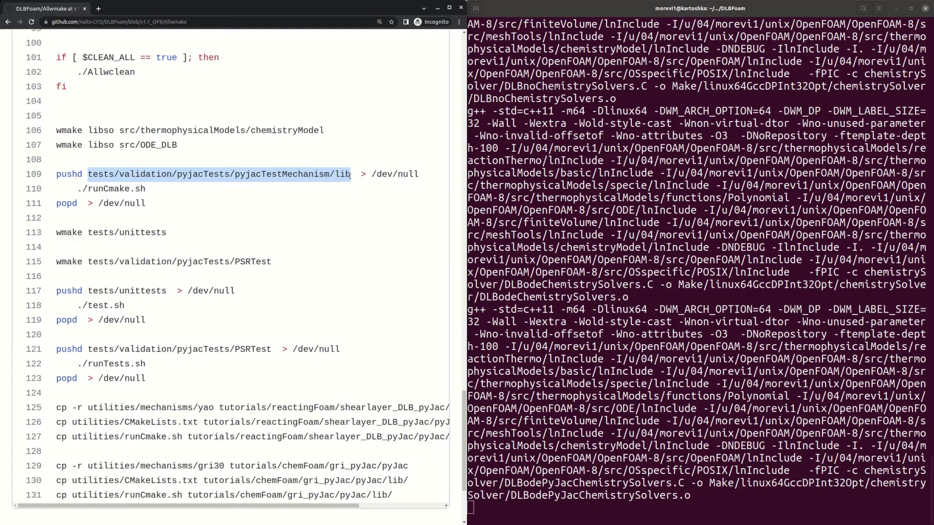
{"action": "left_click_drag", "start_coordinate": [73, 188], "coordinate": [146, 189]}
{"action": "left_click", "coordinate": [148, 191]}
{"action": "scroll", "coordinate": [153, 198], "scroll_direction": "down", "scroll_amount": 1}
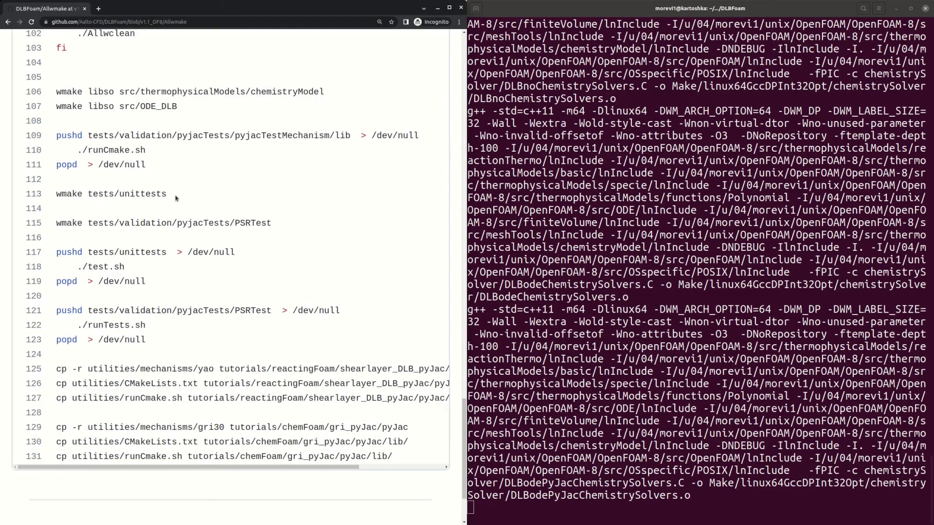
{"action": "left_click_drag", "start_coordinate": [167, 194], "coordinate": [80, 192]}
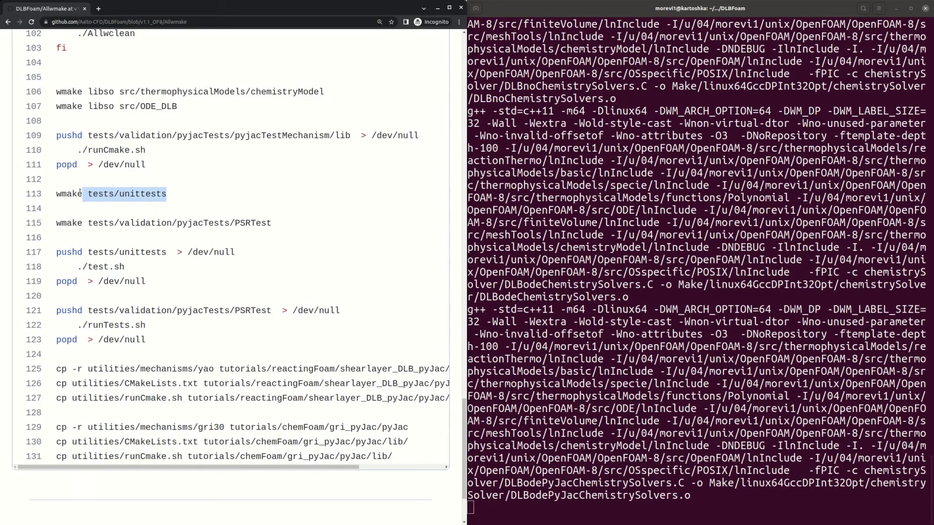
{"action": "left_click", "coordinate": [88, 223]}
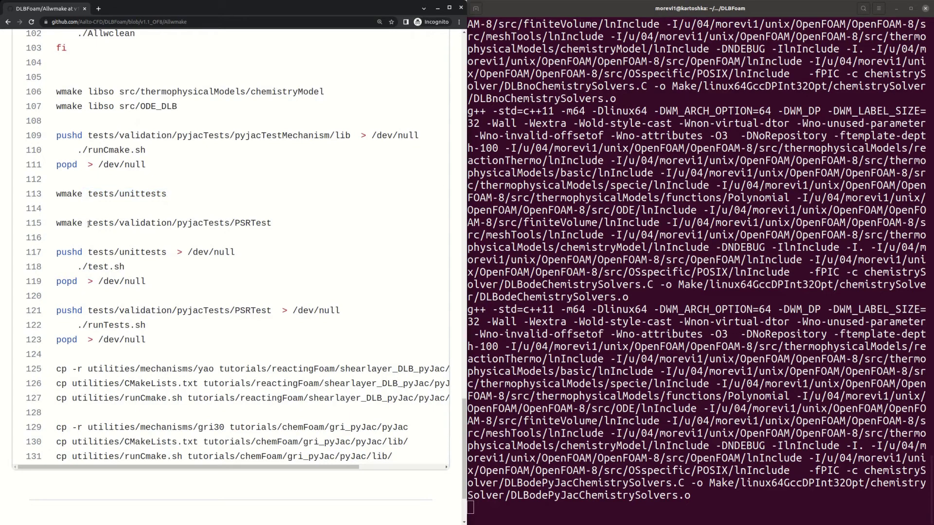
{"action": "double_click", "coordinate": [257, 222]}
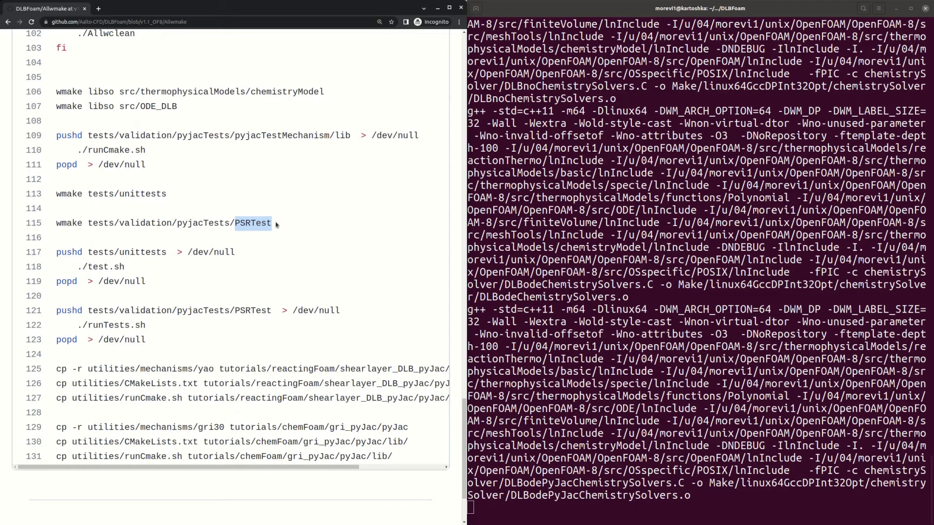
{"action": "left_click", "coordinate": [276, 224]}
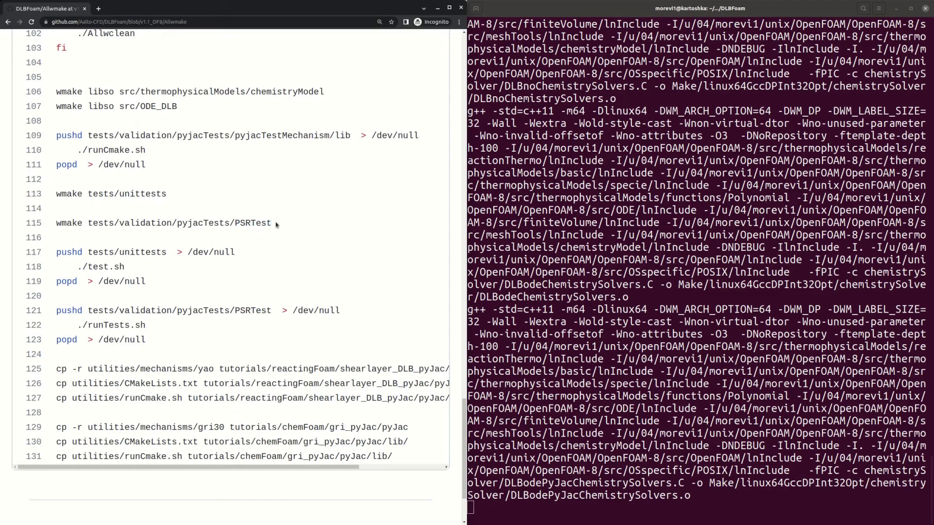
{"action": "left_click_drag", "start_coordinate": [276, 225], "coordinate": [58, 124]}
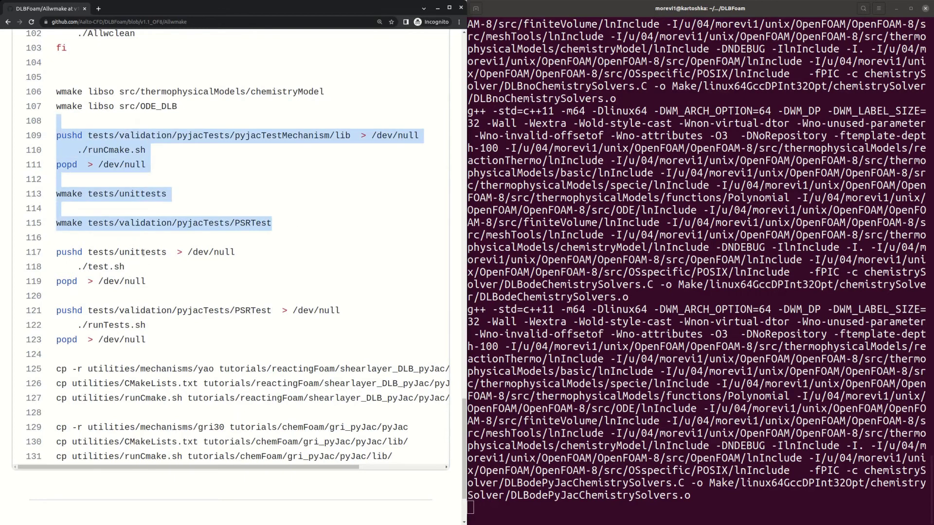
{"action": "left_click_drag", "start_coordinate": [149, 281], "coordinate": [83, 243]}
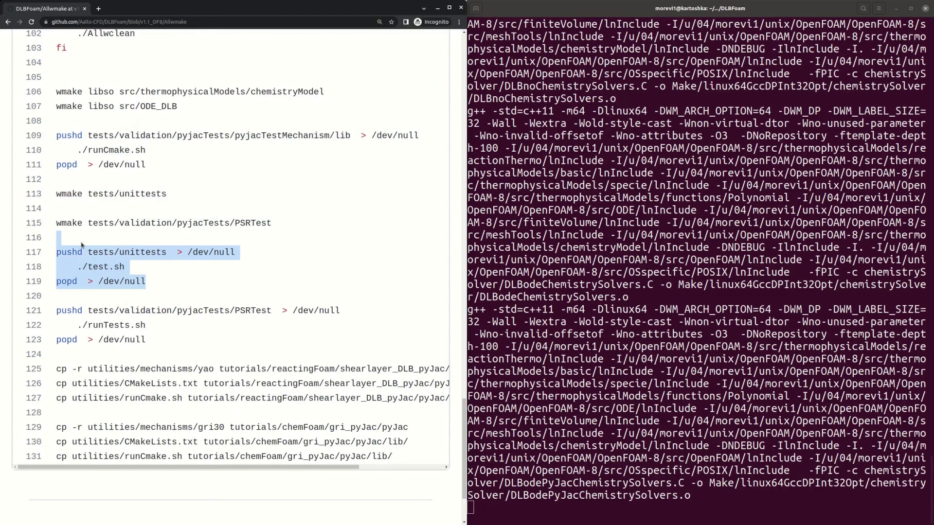
{"action": "left_click_drag", "start_coordinate": [152, 354], "coordinate": [57, 241]}
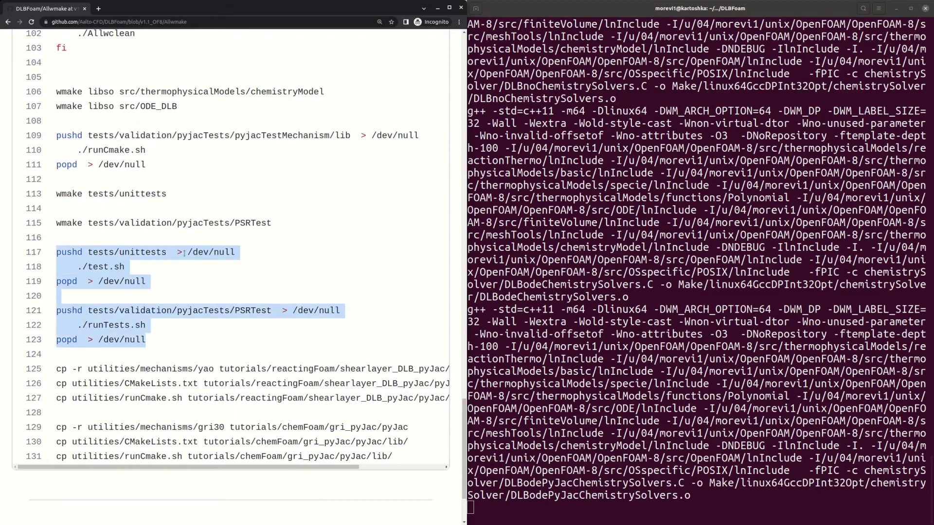
{"action": "left_click", "coordinate": [184, 253]}
{"action": "scroll", "coordinate": [184, 252], "scroll_direction": "down", "scroll_amount": 2}
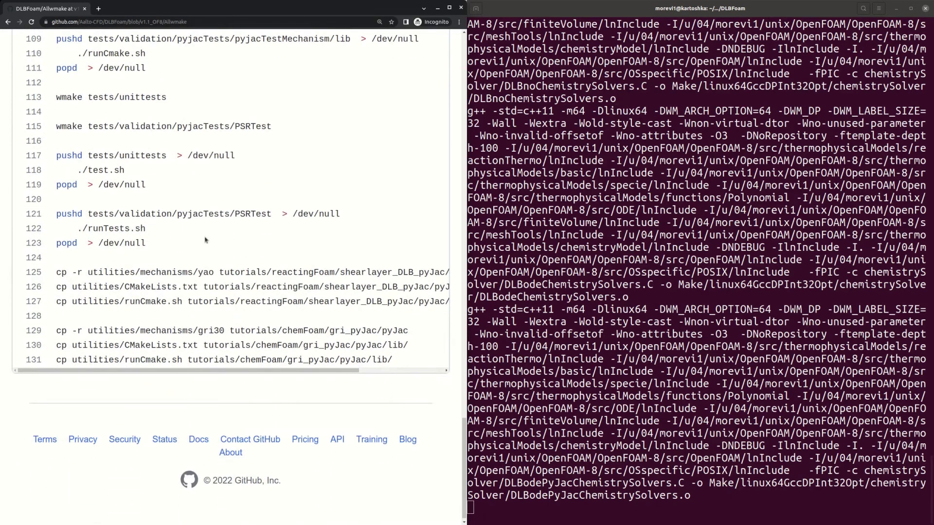
{"action": "scroll", "coordinate": [205, 239], "scroll_direction": "down", "scroll_amount": 1}
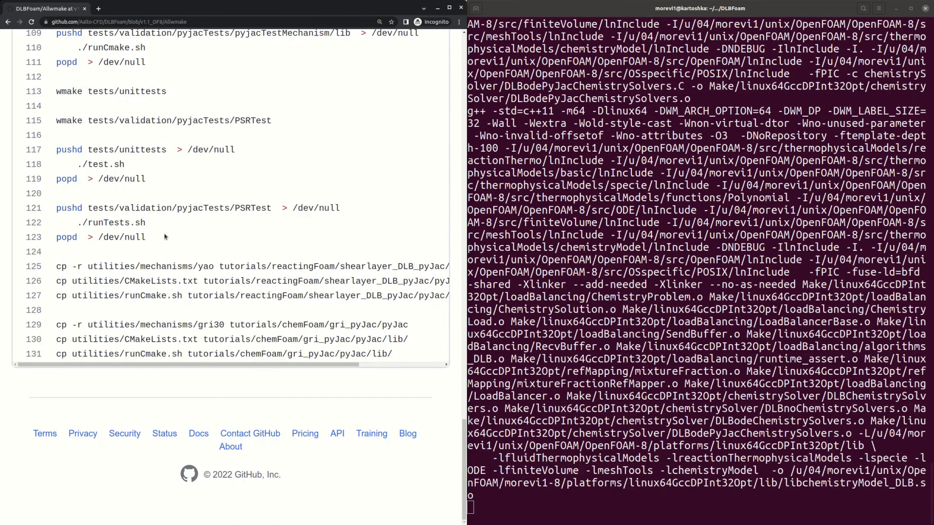
{"action": "left_click_drag", "start_coordinate": [165, 237], "coordinate": [58, 149]}
{"action": "left_click", "coordinate": [158, 179]}
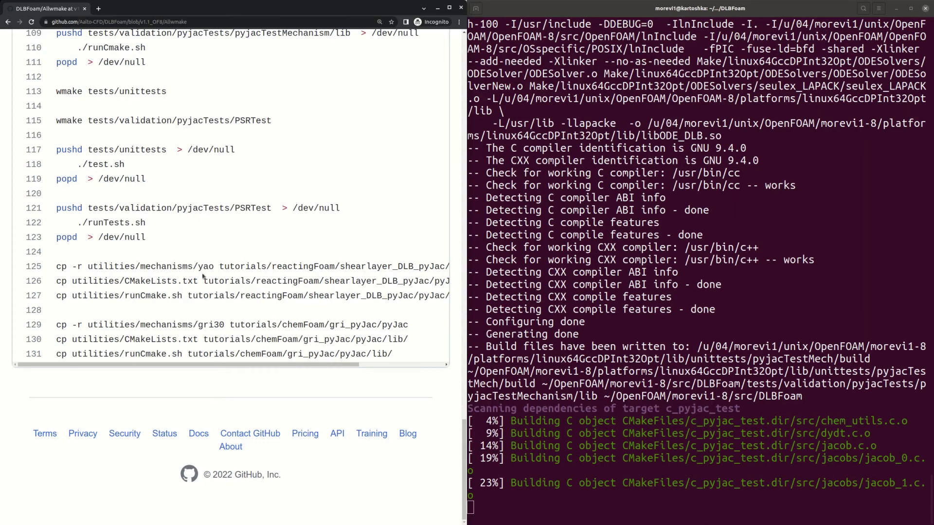
Browse from the DLBFoam repository root through utilities into the mechanisms folder
{"action": "scroll", "coordinate": [207, 267], "scroll_direction": "up", "scroll_amount": 20}
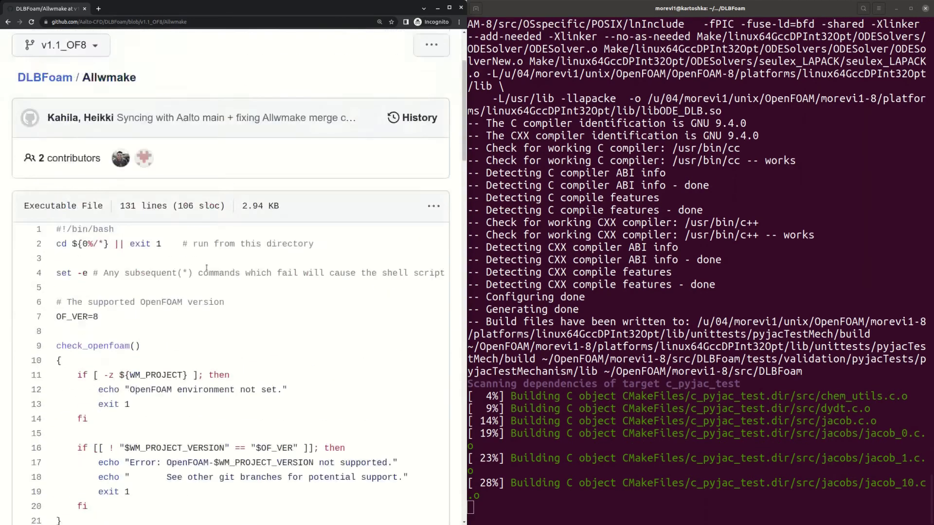
{"action": "left_click", "coordinate": [44, 206]}
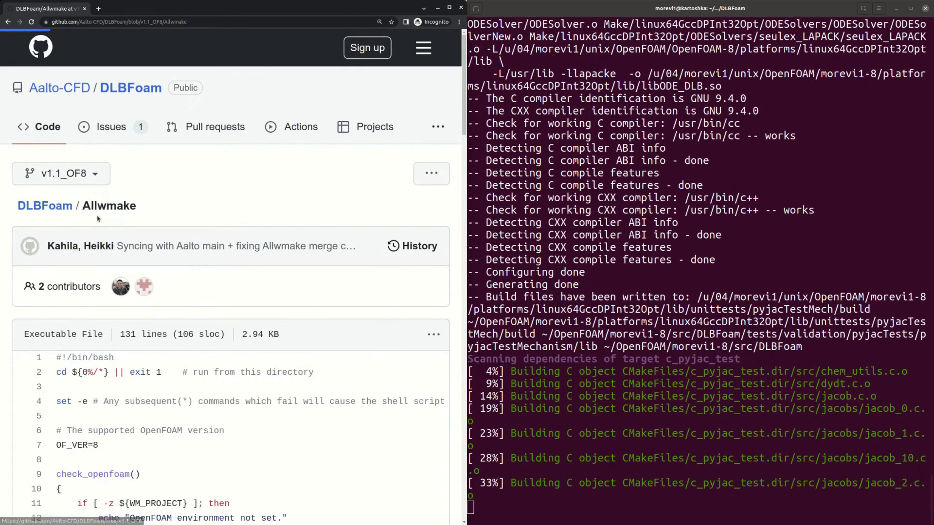
{"action": "scroll", "coordinate": [207, 151], "scroll_direction": "down", "scroll_amount": 6}
{"action": "left_click", "coordinate": [206, 151]}
{"action": "scroll", "coordinate": [102, 205], "scroll_direction": "down", "scroll_amount": 2}
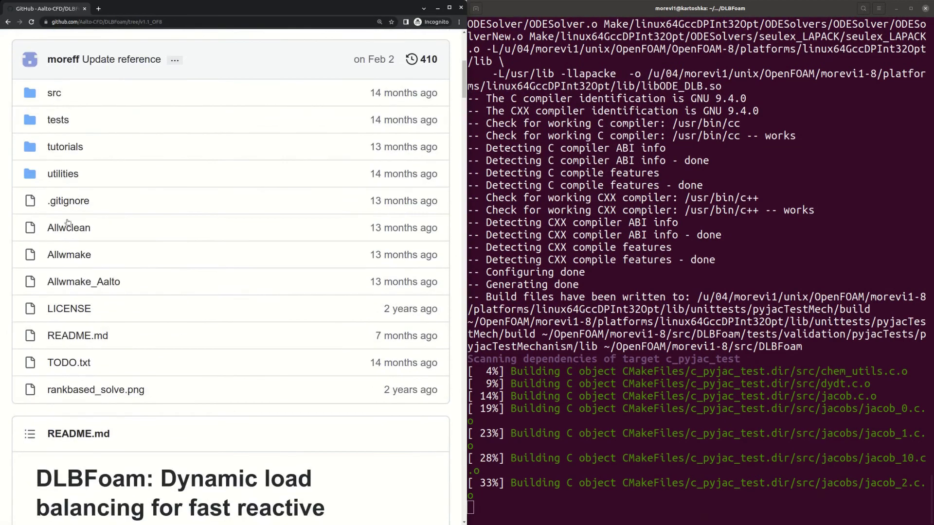
{"action": "left_click", "coordinate": [97, 167]}
{"action": "scroll", "coordinate": [73, 209], "scroll_direction": "down", "scroll_amount": 1}
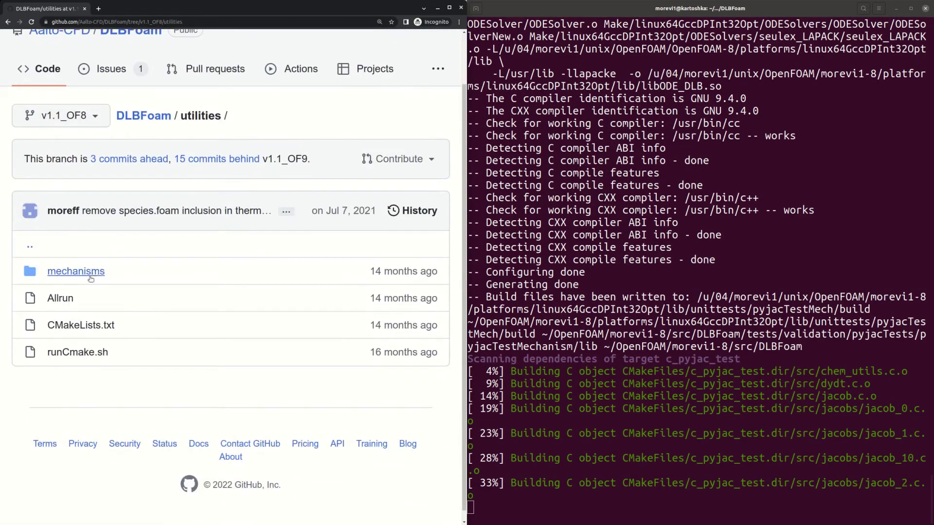
{"action": "left_click", "coordinate": [73, 210]}
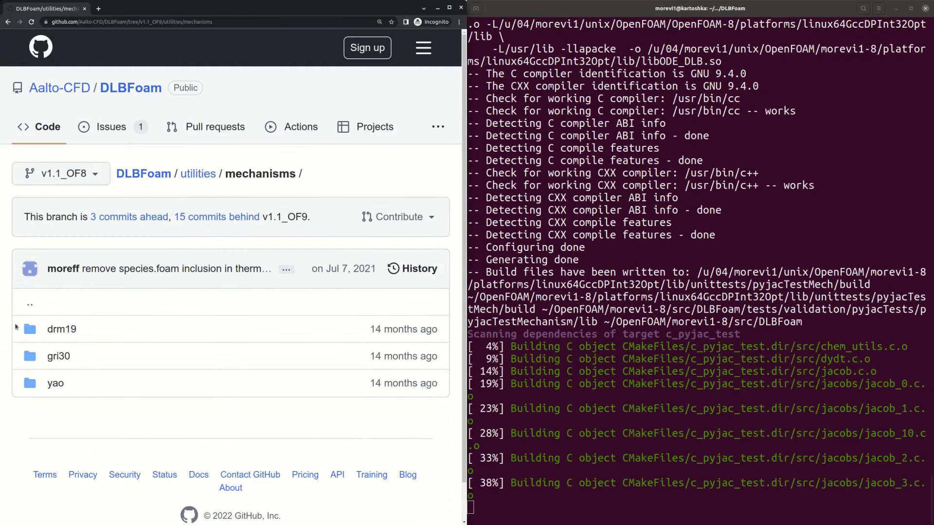
Highlight the drm19, gri30 and yao mechanism folder names in turn
{"action": "left_click_drag", "start_coordinate": [14, 326], "coordinate": [64, 406]}
{"action": "left_click", "coordinate": [63, 406]}
{"action": "left_click_drag", "start_coordinate": [78, 331], "coordinate": [45, 330]}
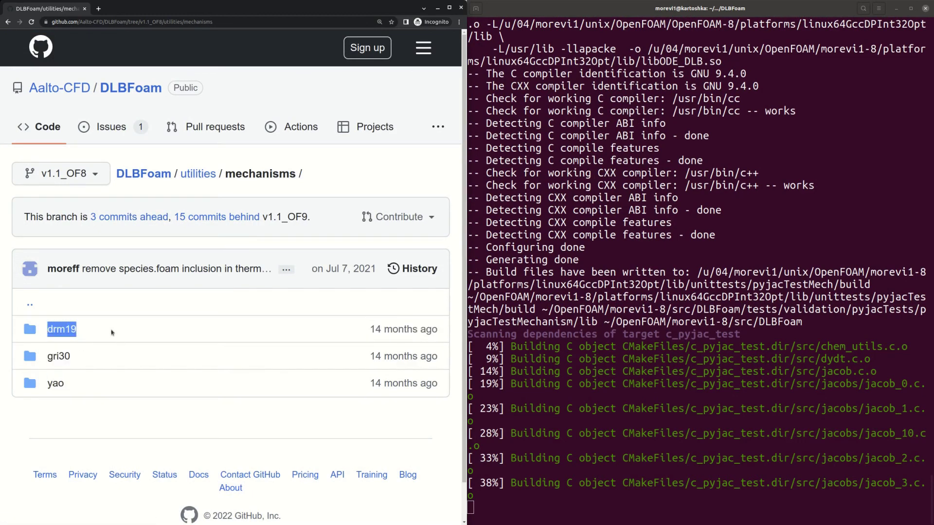
{"action": "left_click", "coordinate": [113, 333]}
{"action": "left_click_drag", "start_coordinate": [94, 357], "coordinate": [47, 357]}
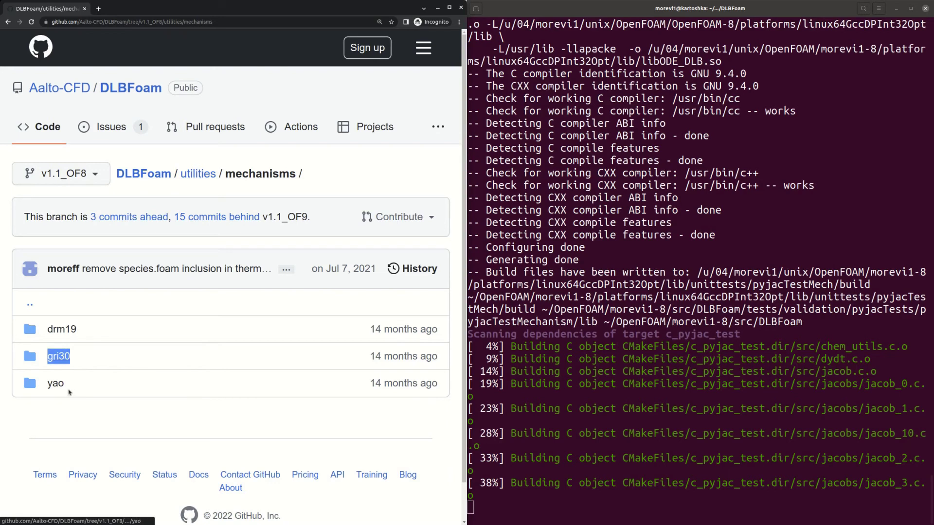
{"action": "left_click_drag", "start_coordinate": [68, 391], "coordinate": [42, 389]}
{"action": "left_click", "coordinate": [74, 435]}
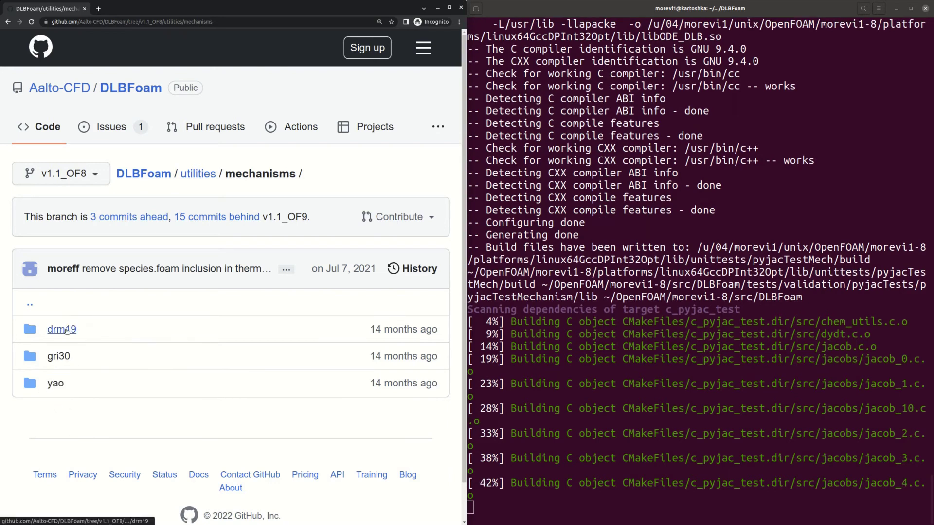
Open drm19's lib/src folder and pick out the jacob.c/h and dydt.c/h source files
{"action": "left_click", "coordinate": [70, 331]}
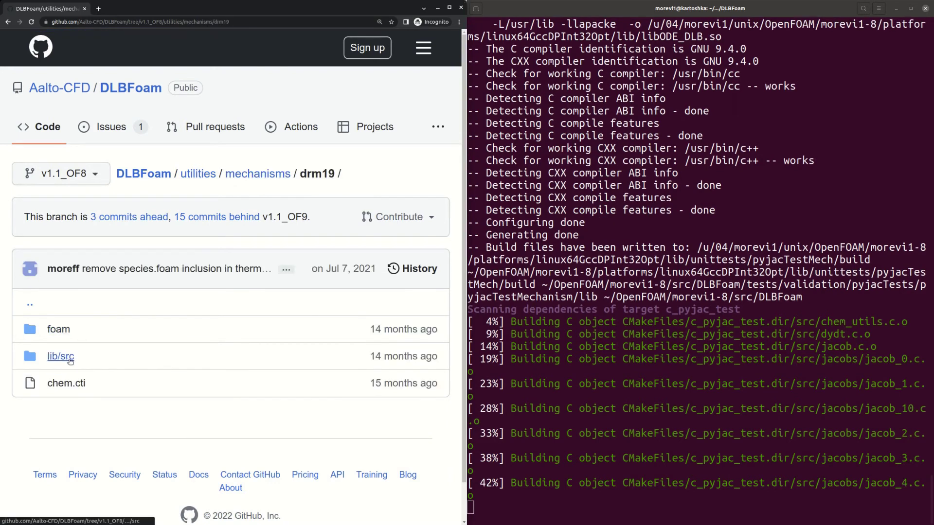
{"action": "left_click", "coordinate": [68, 357]}
{"action": "scroll", "coordinate": [119, 376], "scroll_direction": "down", "scroll_amount": 5}
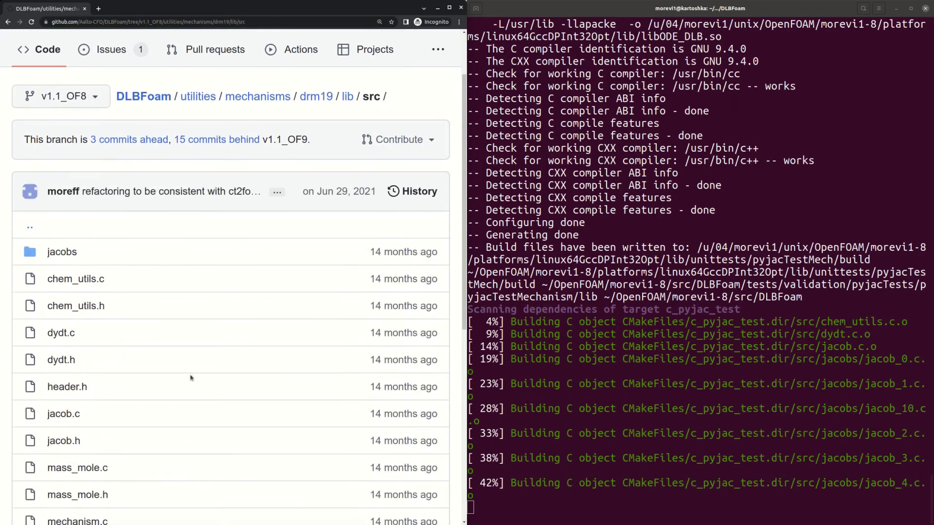
{"action": "scroll", "coordinate": [107, 456], "scroll_direction": "down", "scroll_amount": 2}
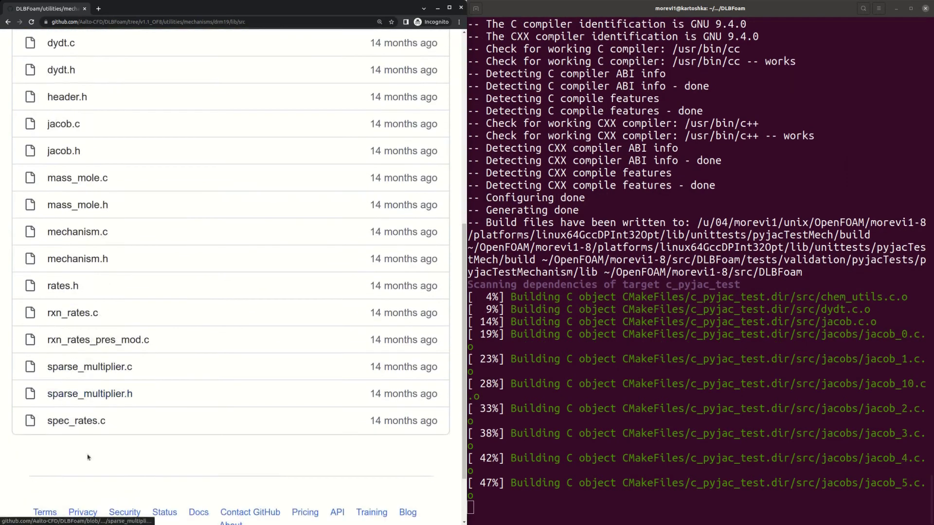
{"action": "scroll", "coordinate": [92, 457], "scroll_direction": "up", "scroll_amount": 3}
{"action": "scroll", "coordinate": [89, 341], "scroll_direction": "up", "scroll_amount": 1}
{"action": "scroll", "coordinate": [90, 267], "scroll_direction": "down", "scroll_amount": 2}
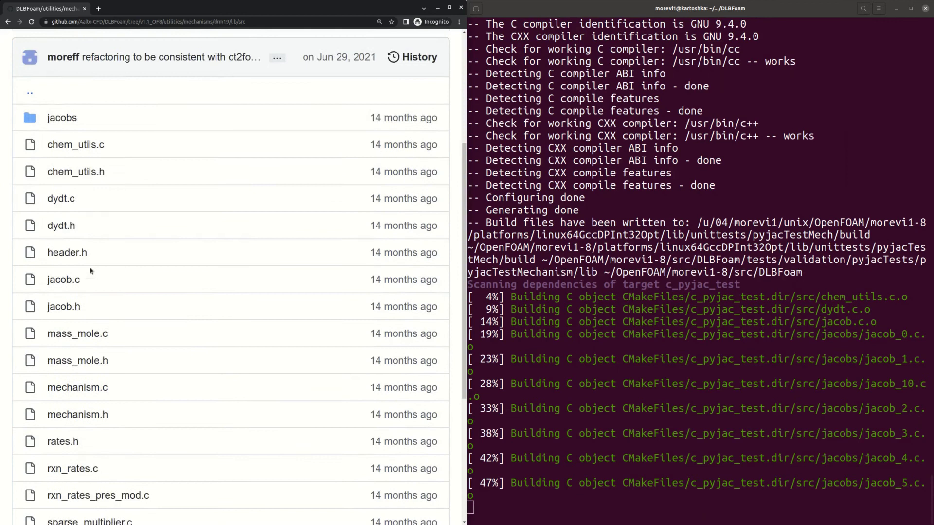
{"action": "left_click_drag", "start_coordinate": [95, 288], "coordinate": [44, 259]}
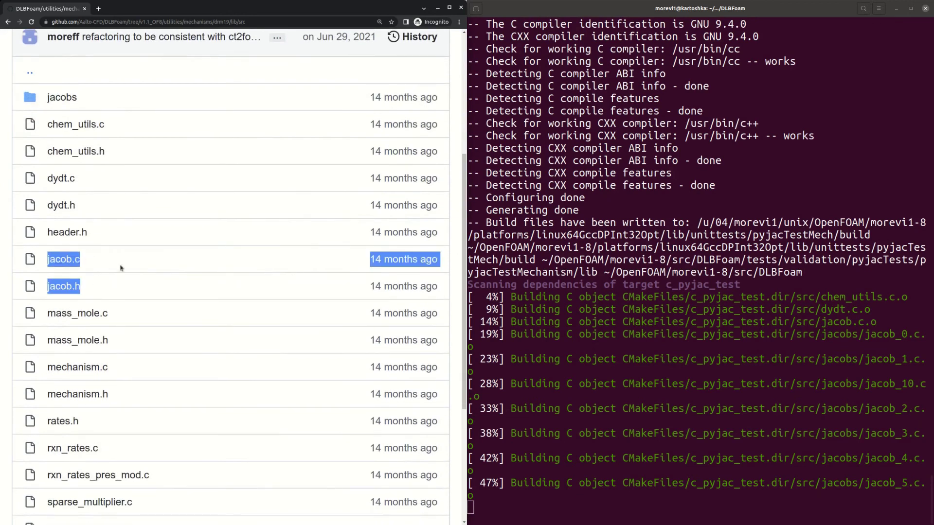
{"action": "left_click_drag", "start_coordinate": [97, 289], "coordinate": [50, 259]}
{"action": "left_click_drag", "start_coordinate": [89, 208], "coordinate": [47, 178]}
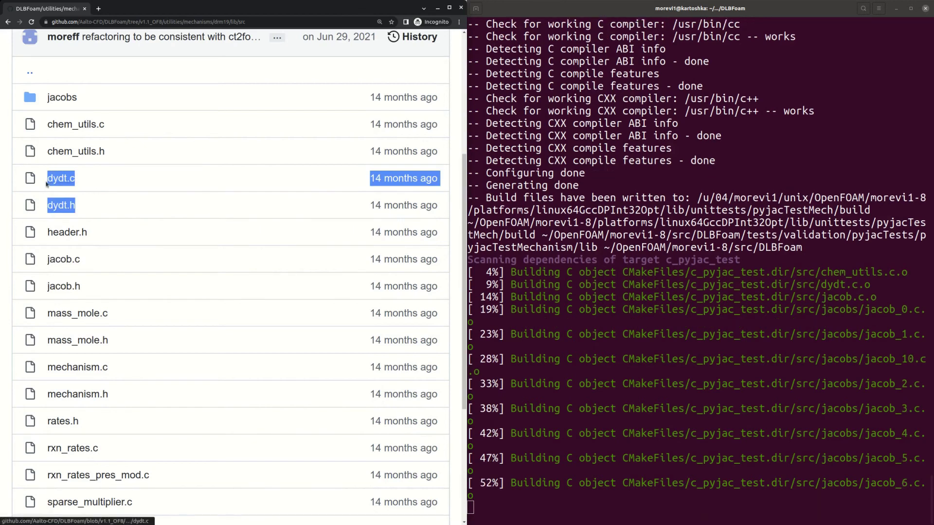
{"action": "left_click", "coordinate": [142, 210]}
{"action": "scroll", "coordinate": [142, 211], "scroll_direction": "up", "scroll_amount": 2}
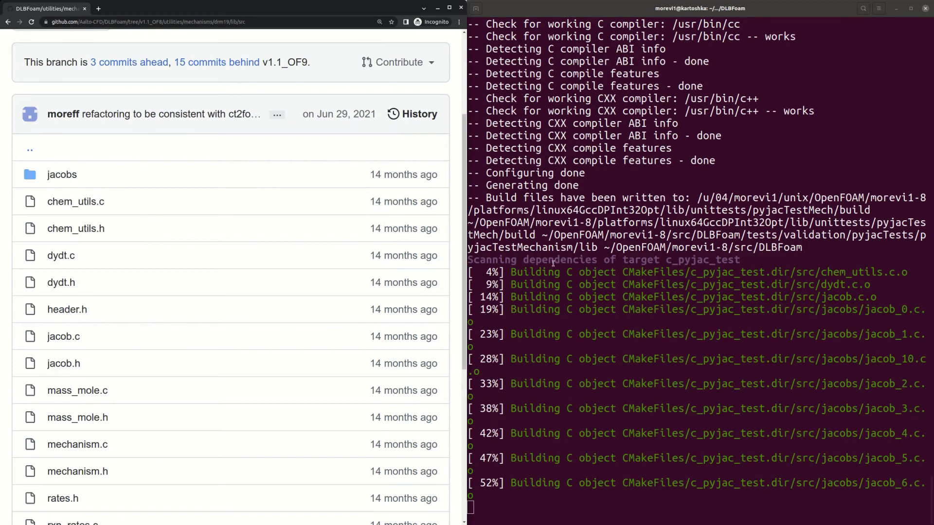
{"action": "scroll", "coordinate": [219, 243], "scroll_direction": "up", "scroll_amount": 2}
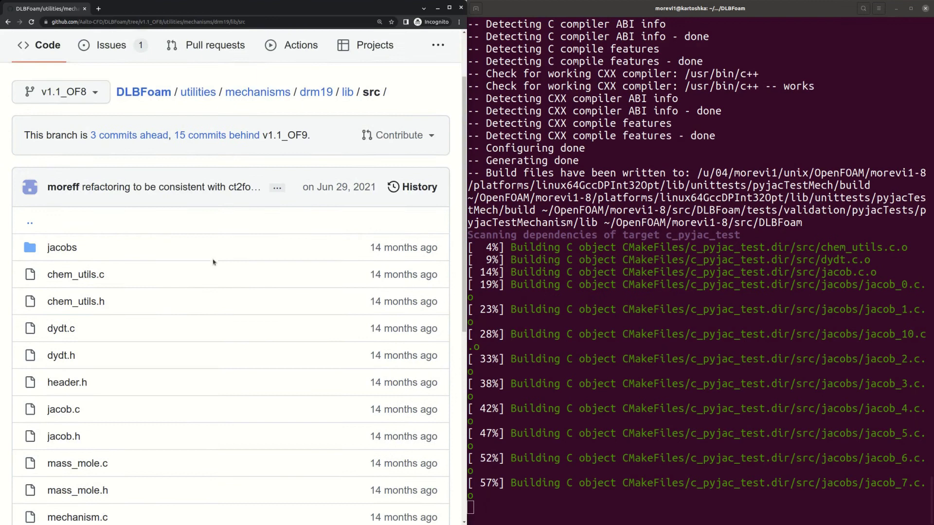
Go back up to the drm19 folder, then return to the DLBFoam main page
{"action": "left_click", "coordinate": [325, 97]}
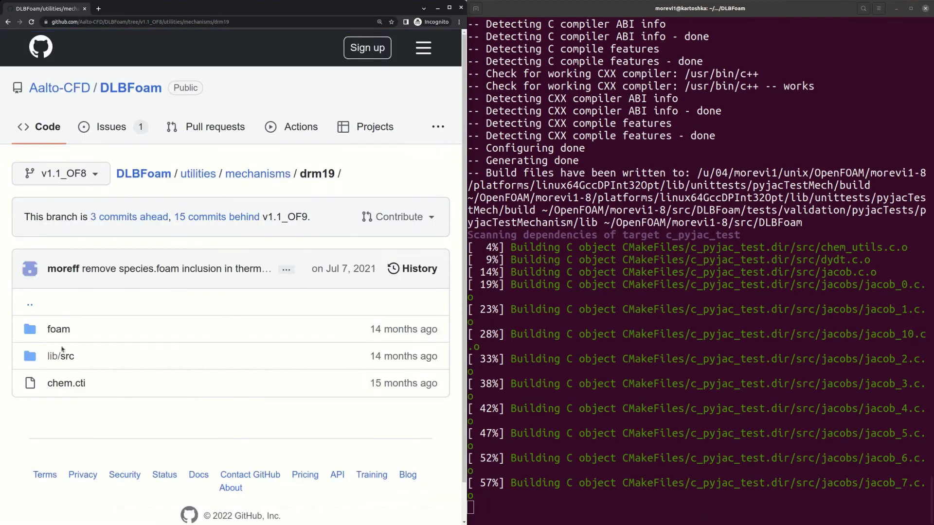
{"action": "scroll", "coordinate": [63, 360], "scroll_direction": "down", "scroll_amount": 1}
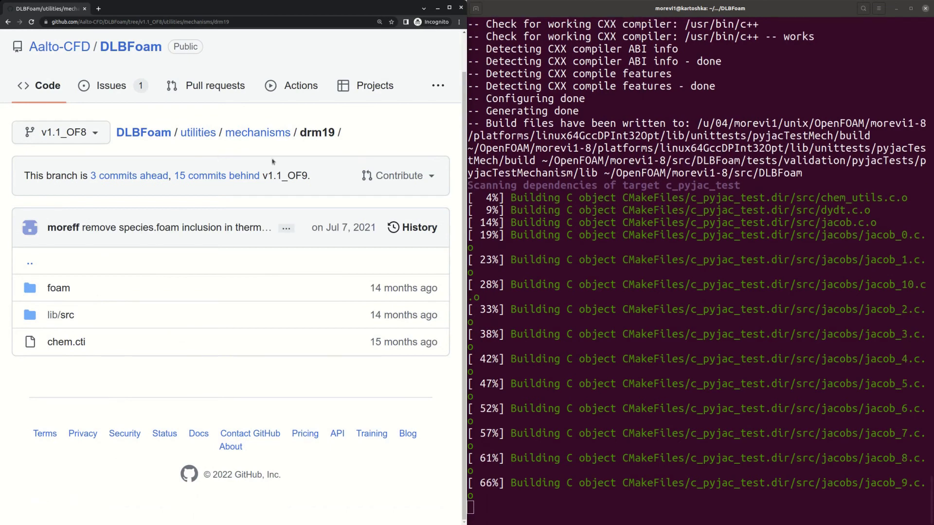
{"action": "left_click_drag", "start_coordinate": [92, 371], "coordinate": [152, 388]}
{"action": "left_click", "coordinate": [152, 387]}
{"action": "left_click", "coordinate": [149, 133]}
{"action": "scroll", "coordinate": [231, 369], "scroll_direction": "down", "scroll_amount": 3}
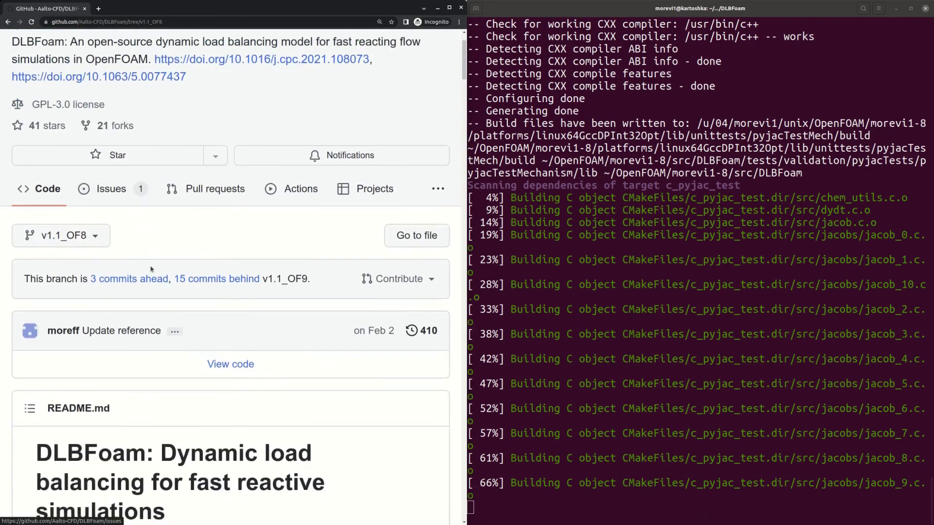
Open the Allwmake build script from the repository's full file list
{"action": "left_click", "coordinate": [231, 364]}
{"action": "scroll", "coordinate": [208, 354], "scroll_direction": "down", "scroll_amount": 4}
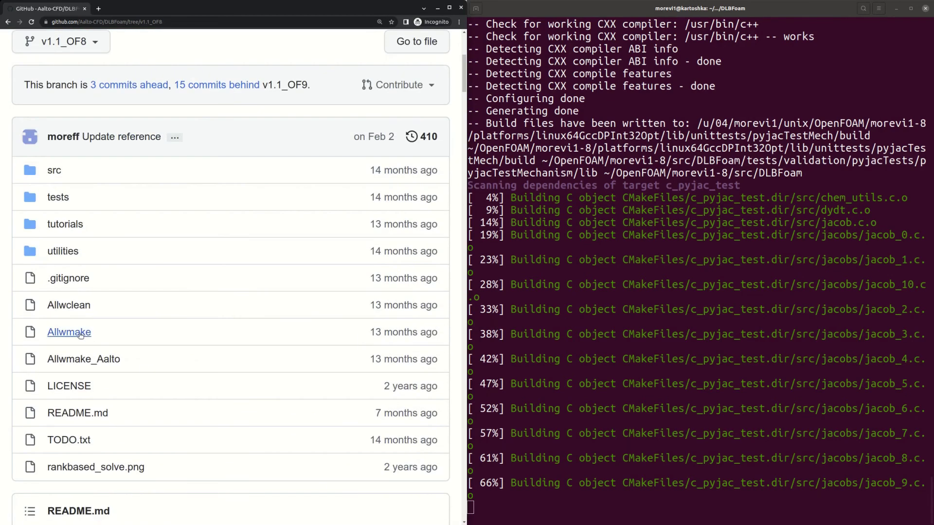
{"action": "left_click", "coordinate": [80, 334]}
{"action": "scroll", "coordinate": [187, 332], "scroll_direction": "down", "scroll_amount": 20}
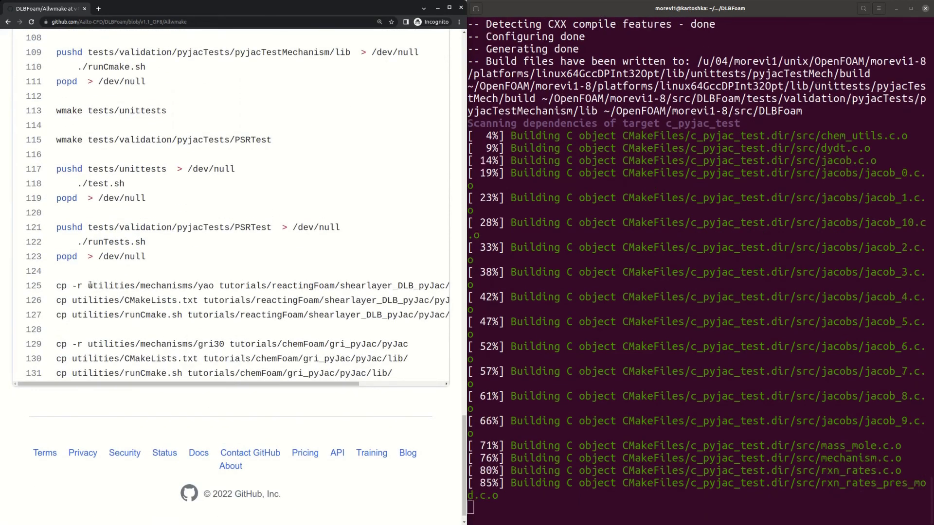
Highlight the yao mechanism path, shearlayer_DLB_pyJac tutorial and gri_pyJac destination on line 125
{"action": "left_click_drag", "start_coordinate": [88, 286], "coordinate": [214, 285]}
{"action": "double_click", "coordinate": [205, 286]}
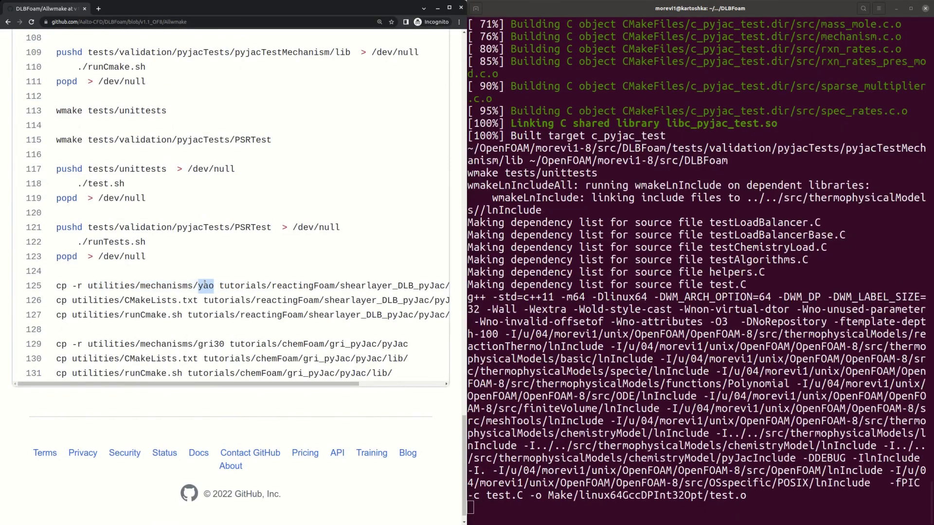
{"action": "left_click_drag", "start_coordinate": [290, 384], "coordinate": [366, 383]}
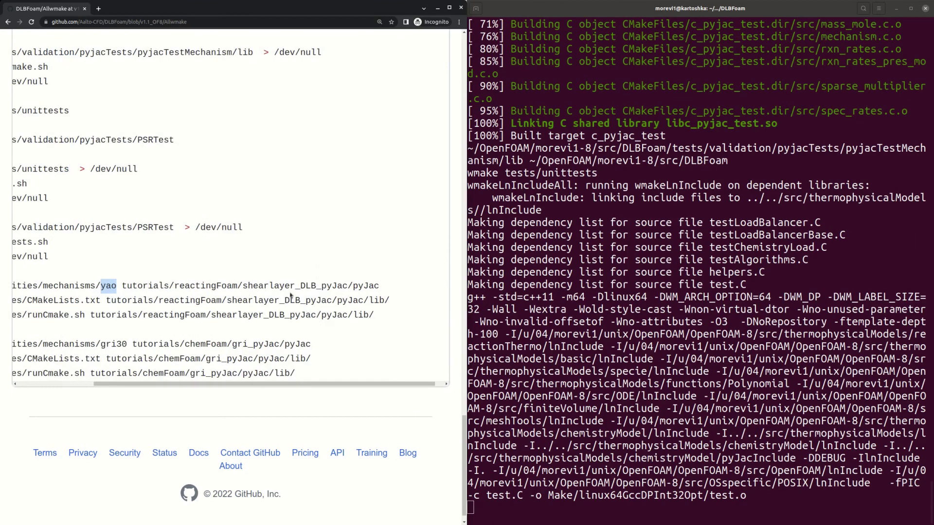
{"action": "left_click", "coordinate": [301, 284]}
{"action": "double_click", "coordinate": [301, 284]}
{"action": "double_click", "coordinate": [378, 286]}
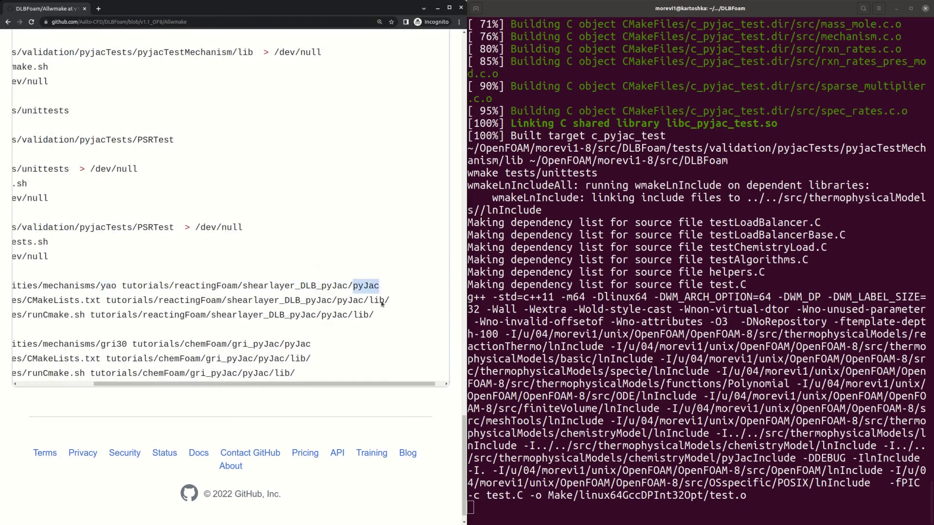
{"action": "left_click_drag", "start_coordinate": [296, 373], "coordinate": [52, 383]}
{"action": "left_click", "coordinate": [196, 332]}
Highlight gri30, chemFoam and pyJac on line 129 and scroll through the script
{"action": "double_click", "coordinate": [212, 343]}
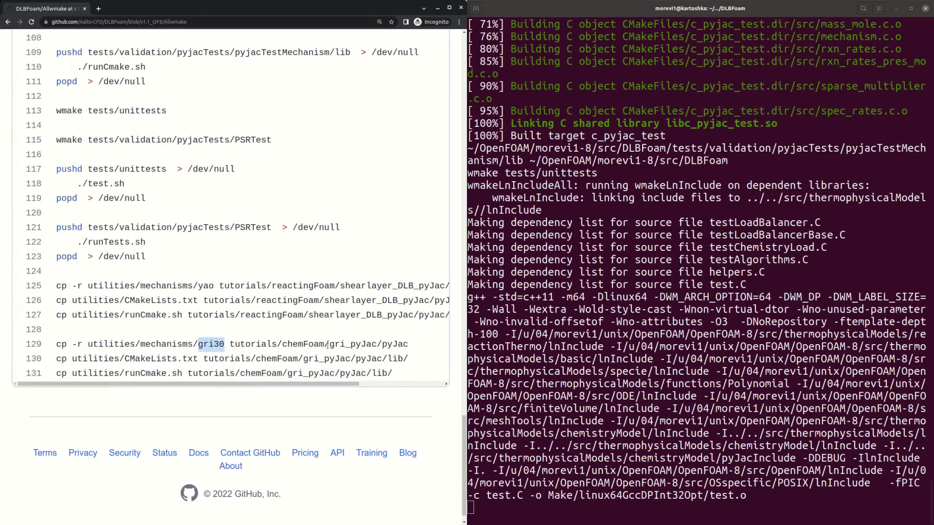
{"action": "double_click", "coordinate": [302, 344]}
{"action": "double_click", "coordinate": [396, 344]}
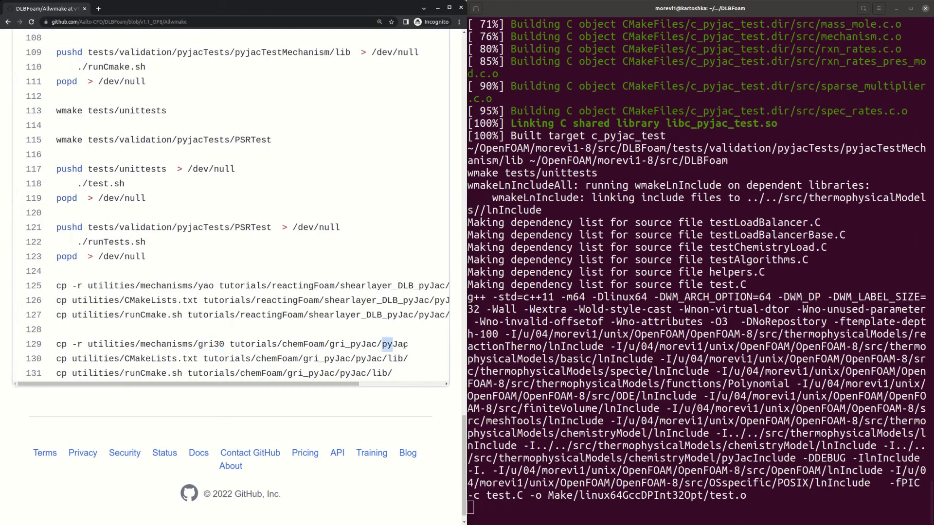
{"action": "left_click", "coordinate": [417, 350]}
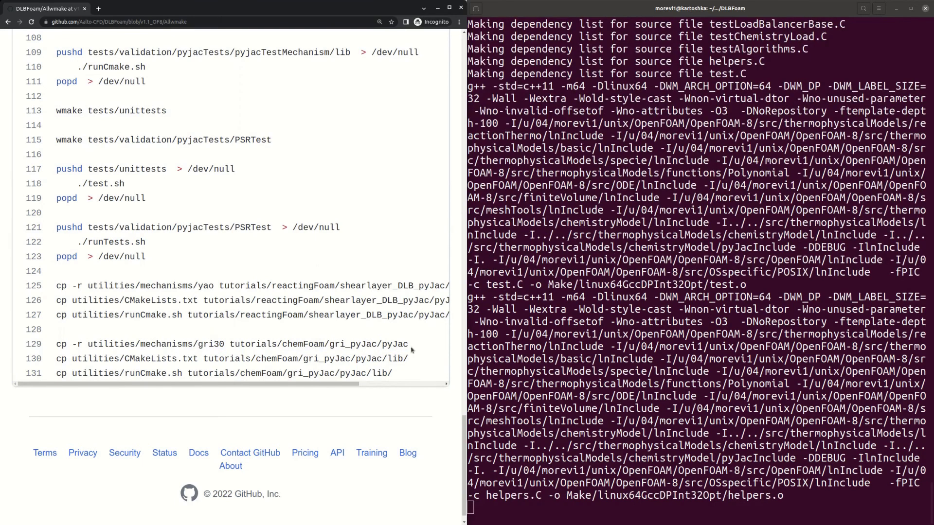
{"action": "scroll", "coordinate": [240, 377], "scroll_direction": "up", "scroll_amount": 3}
{"action": "scroll", "coordinate": [241, 378], "scroll_direction": "up", "scroll_amount": 2}
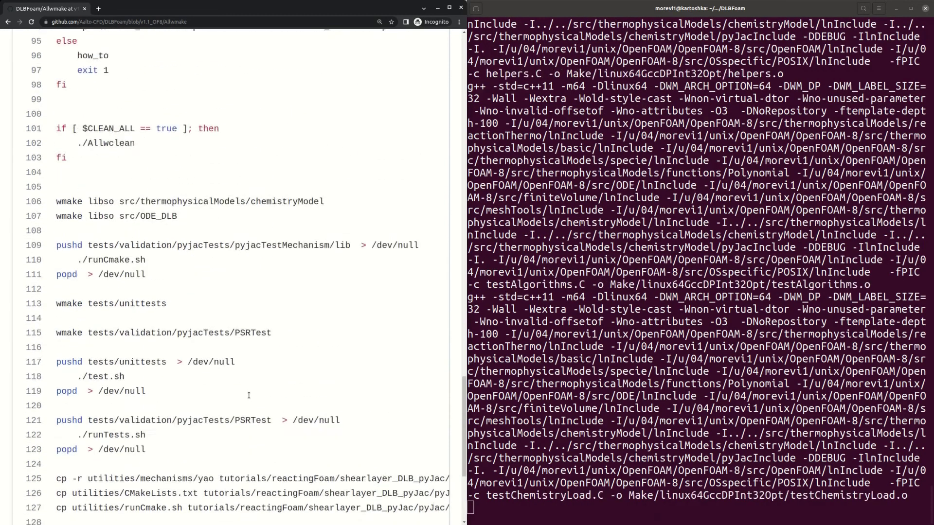
{"action": "scroll", "coordinate": [243, 384], "scroll_direction": "down", "scroll_amount": 4}
{"action": "scroll", "coordinate": [249, 394], "scroll_direction": "up", "scroll_amount": 4}
{"action": "scroll", "coordinate": [248, 395], "scroll_direction": "up", "scroll_amount": 3}
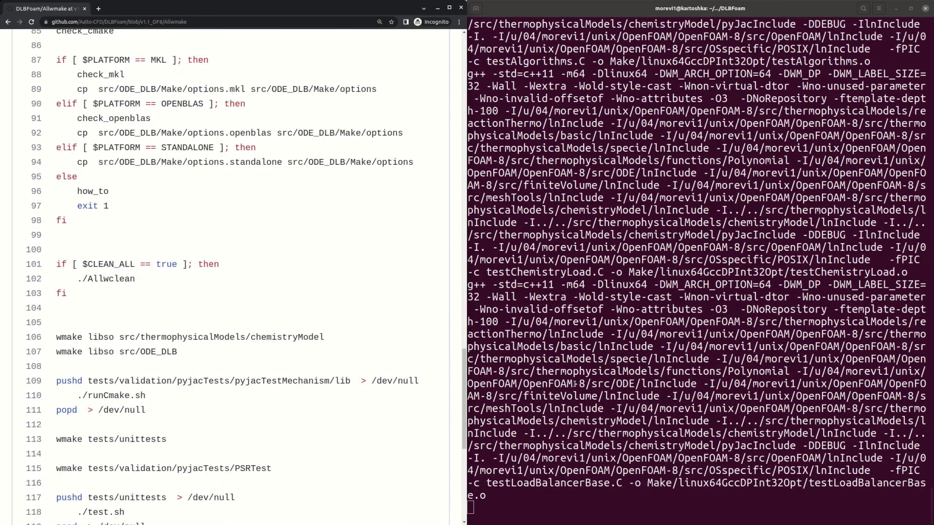
Widen the terminal beside the browser and review the build output showing all tests passed
{"action": "left_click", "coordinate": [603, 431]}
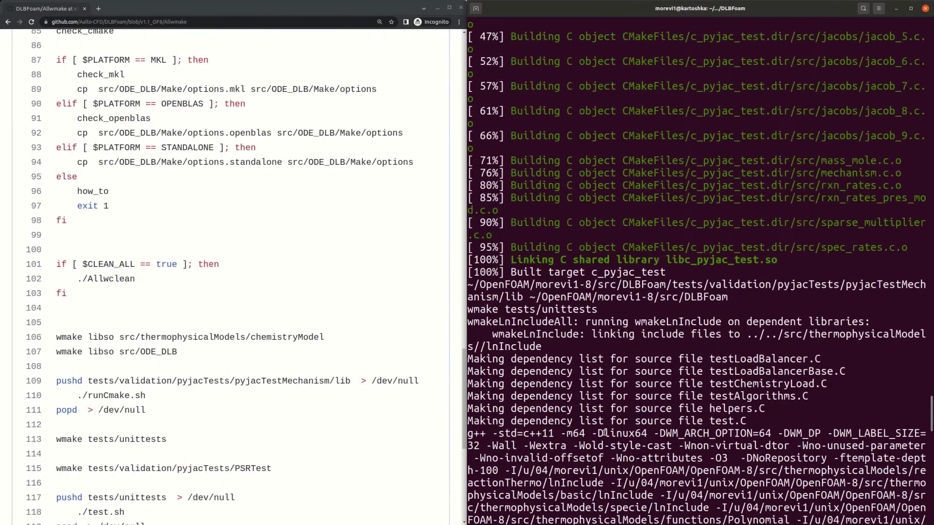
{"action": "scroll", "coordinate": [604, 432], "scroll_direction": "up", "scroll_amount": 8}
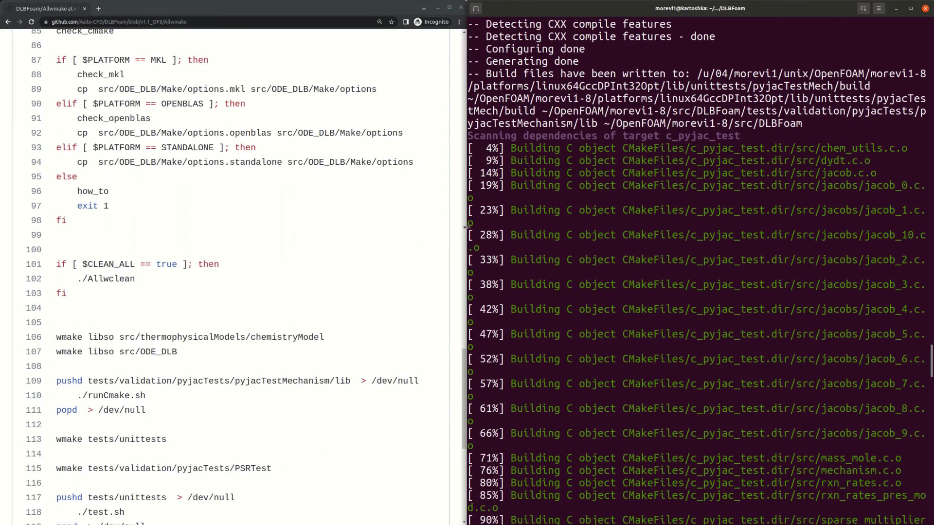
{"action": "left_click_drag", "start_coordinate": [466, 227], "coordinate": [424, 227]}
{"action": "scroll", "coordinate": [630, 426], "scroll_direction": "down", "scroll_amount": 4}
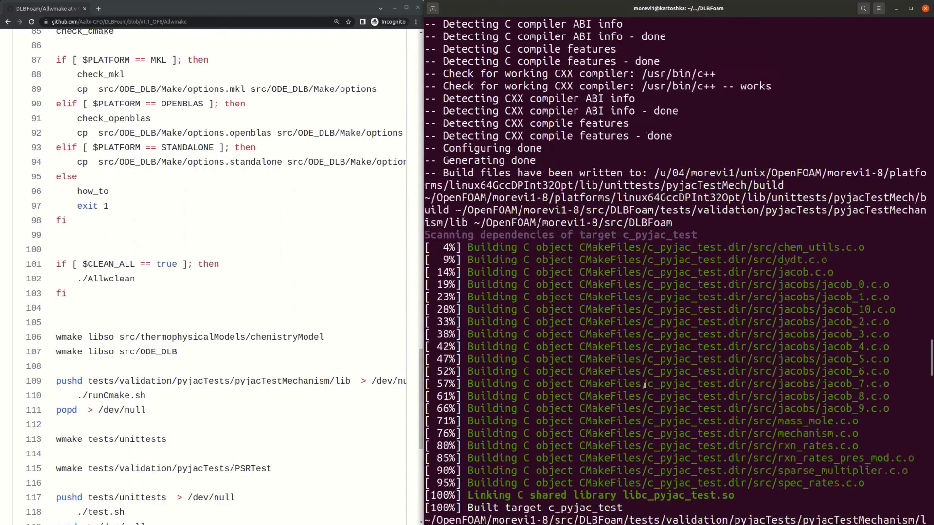
{"action": "scroll", "coordinate": [507, 287], "scroll_direction": "down", "scroll_amount": 15}
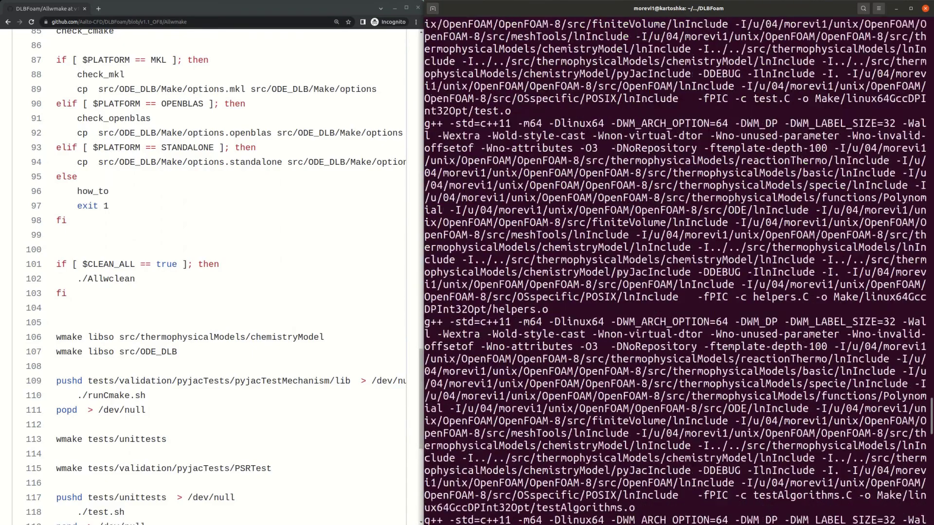
{"action": "scroll", "coordinate": [618, 273], "scroll_direction": "down", "scroll_amount": 8}
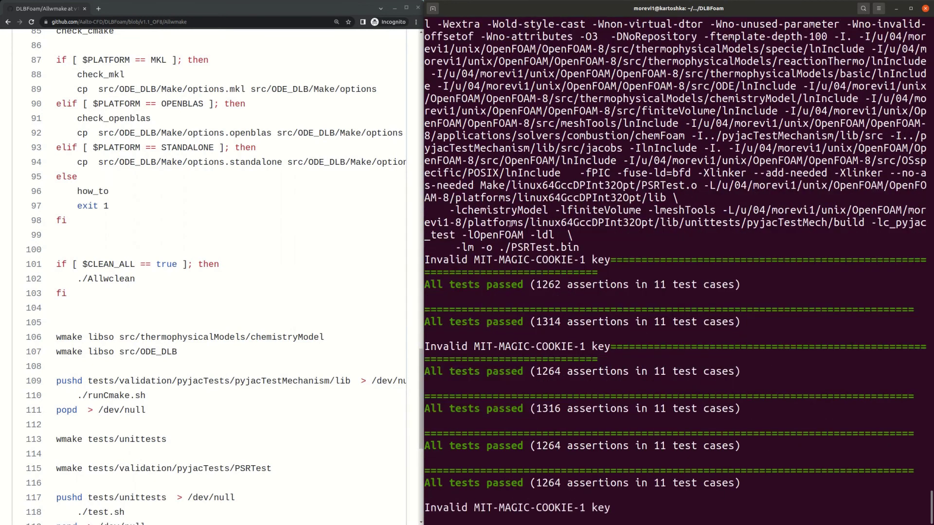
{"action": "scroll", "coordinate": [512, 257], "scroll_direction": "up", "scroll_amount": 15}
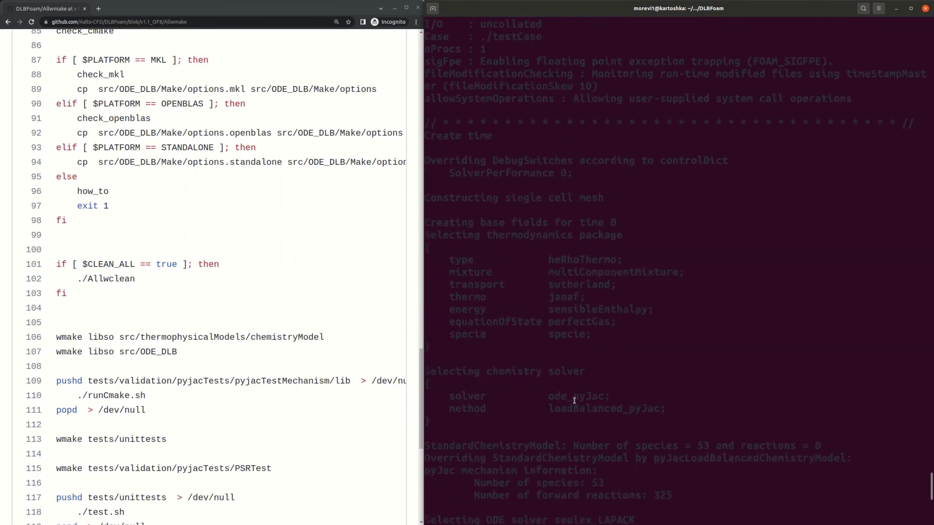
{"action": "scroll", "coordinate": [494, 298], "scroll_direction": "up", "scroll_amount": 4}
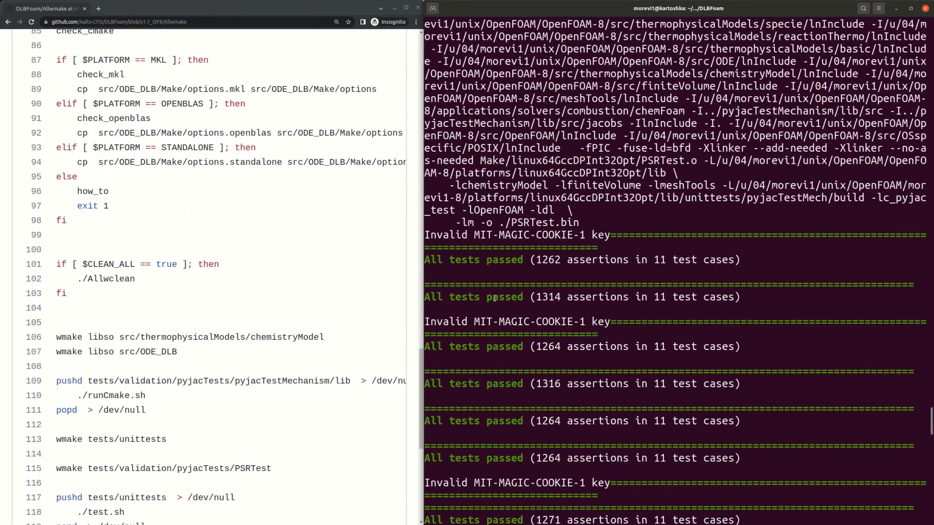
{"action": "scroll", "coordinate": [527, 267], "scroll_direction": "down", "scroll_amount": 14}
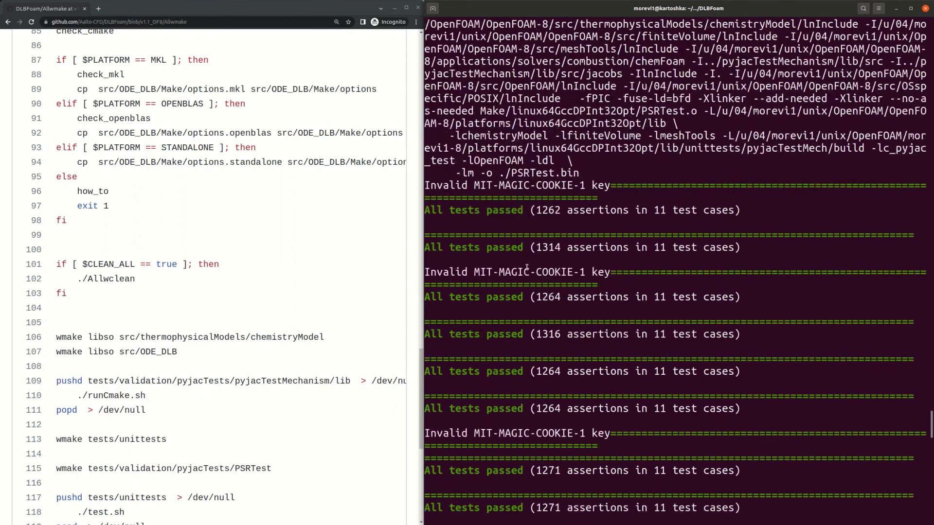
{"action": "scroll", "coordinate": [527, 280], "scroll_direction": "down", "scroll_amount": 15}
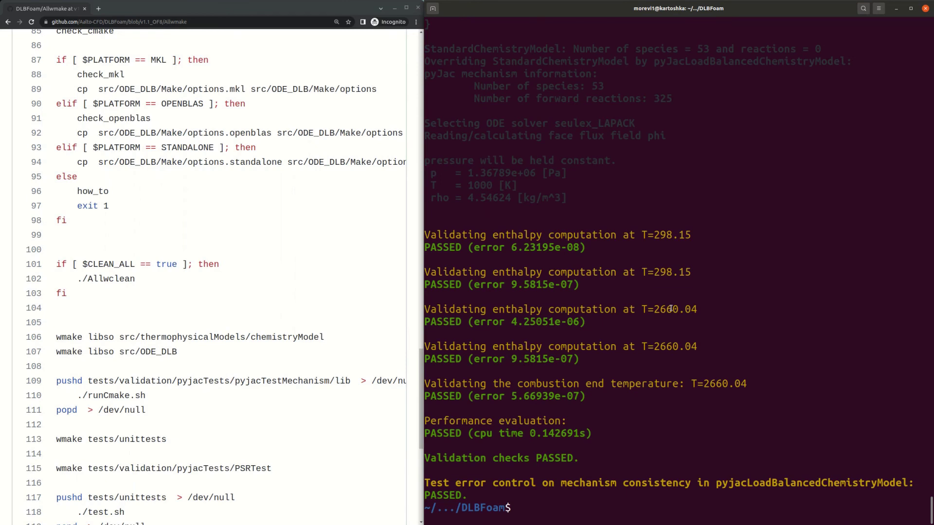
Change into tutorials/reactingFoam/shearlayer_DLB_pyJac using Tab completion and list its contents
{"action": "type", "text": "cd tu"}
{"action": "key", "text": "Tab"}
{"action": "type", "text": "re"}
{"action": "key", "text": "Tab"}
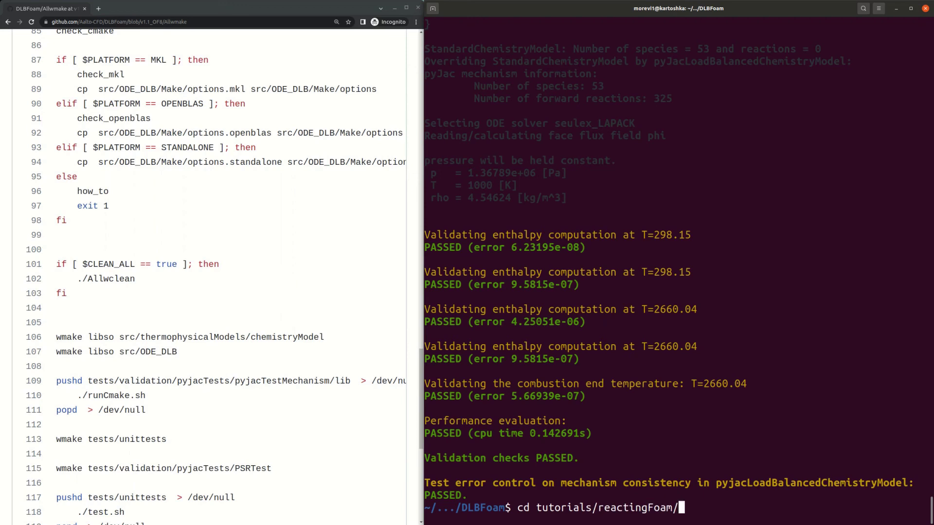
{"action": "type", "text": "s"}
{"action": "key", "text": "Tab"}
{"action": "type", "text": "_"}
{"action": "key", "text": "Tab"}
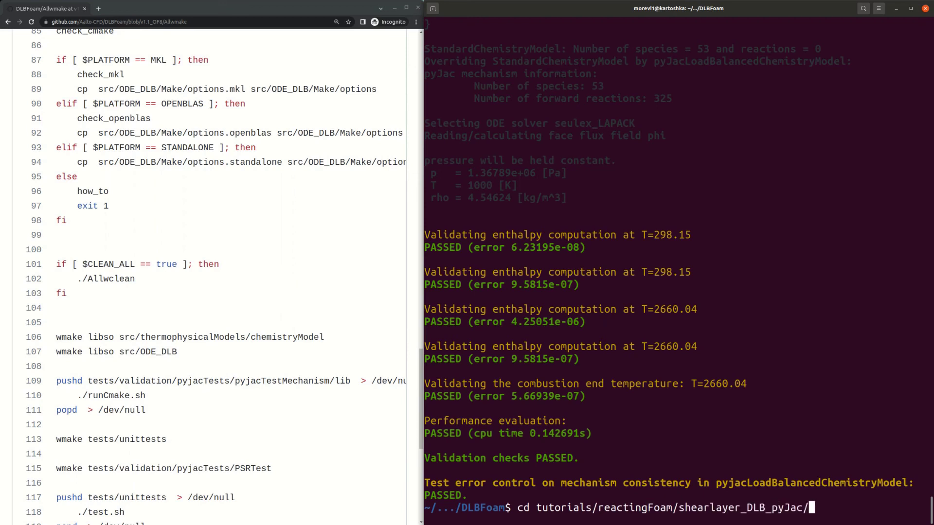
{"action": "key", "text": "Return"}
{"action": "type", "text": "ls"}
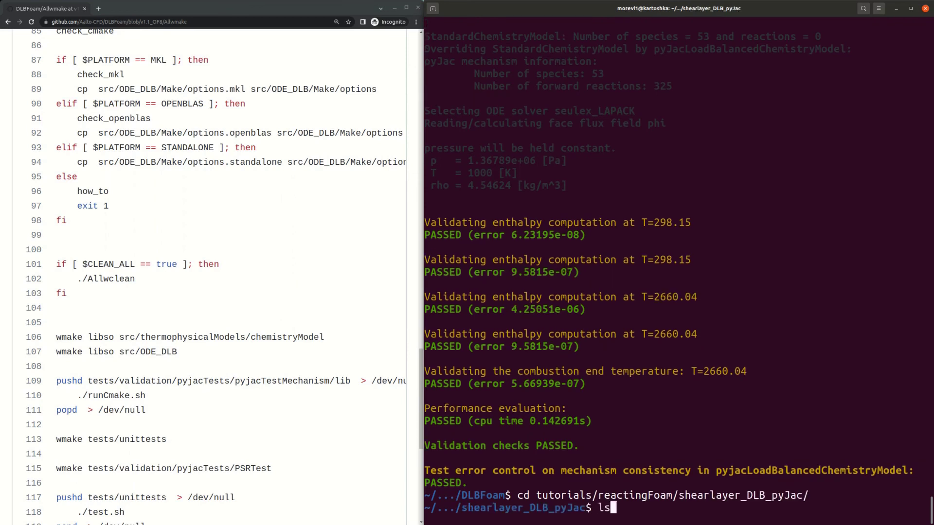
{"action": "key", "text": "Return"}
Run ./Allrun to start the tutorial, which begins compiling c_pyjac
{"action": "type", "text": "./Allrun"}
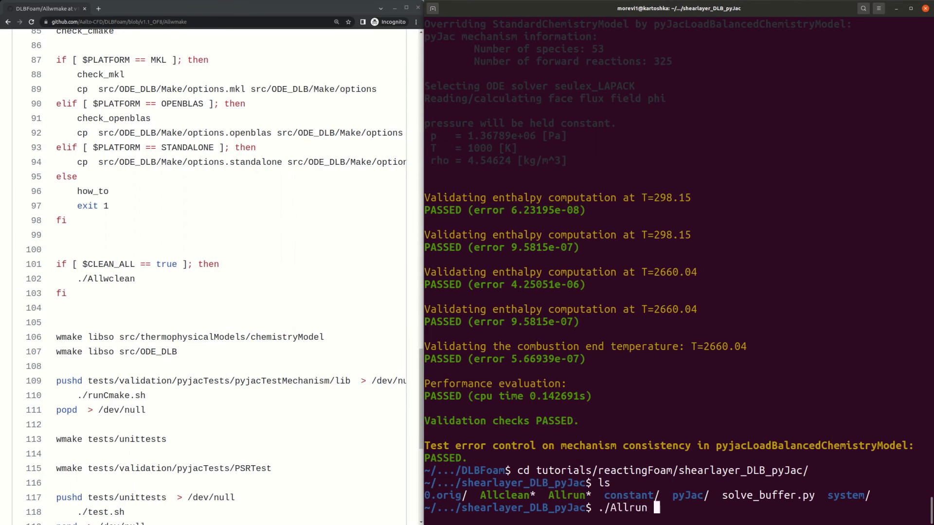
{"action": "key", "text": "Return"}
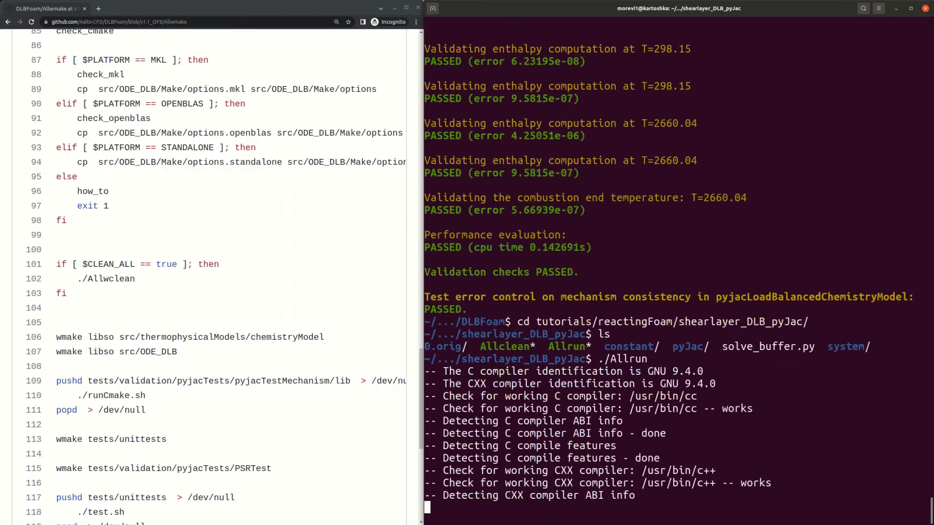
{"action": "scroll", "coordinate": [275, 334], "scroll_direction": "up", "scroll_amount": 20}
Browse from the DLBFoam main page to tutorials/reactingFoam/shearlayer_DLB_pyJac/Allrun on GitHub
{"action": "scroll", "coordinate": [274, 333], "scroll_direction": "up", "scroll_amount": 2}
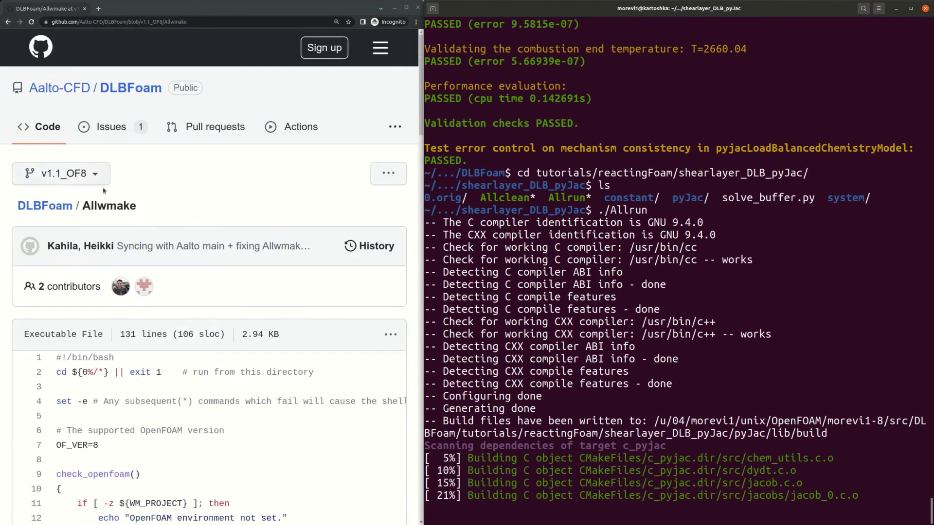
{"action": "left_click", "coordinate": [57, 206]}
{"action": "scroll", "coordinate": [121, 251], "scroll_direction": "down", "scroll_amount": 1}
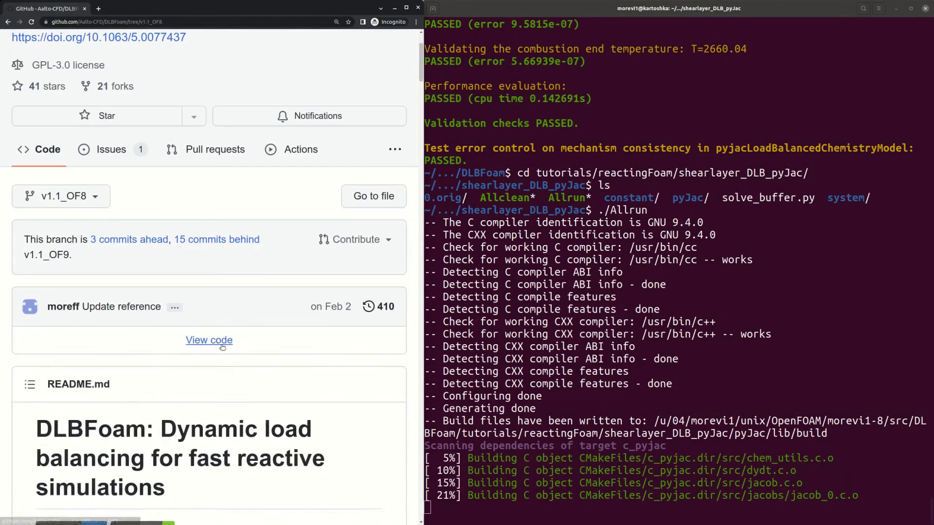
{"action": "left_click", "coordinate": [559, 493]}
{"action": "scroll", "coordinate": [209, 292], "scroll_direction": "down", "scroll_amount": 2}
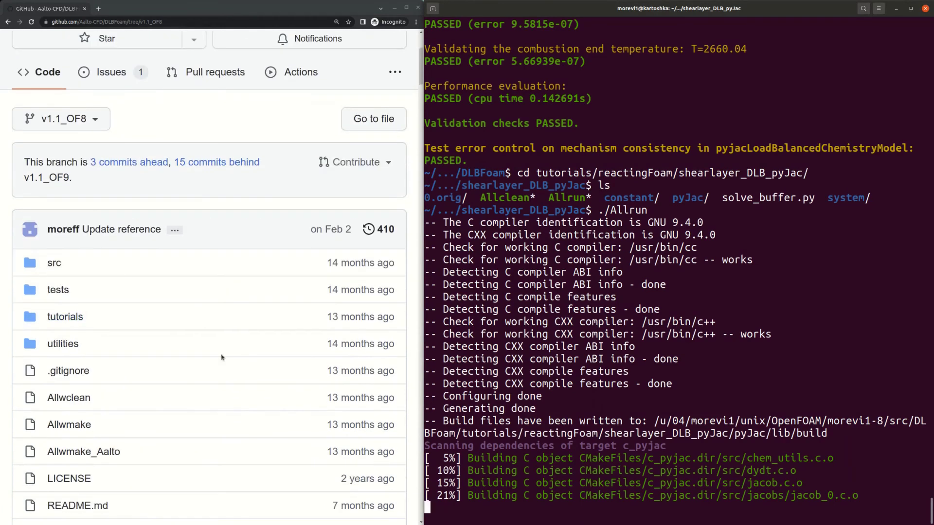
{"action": "left_click", "coordinate": [60, 322]}
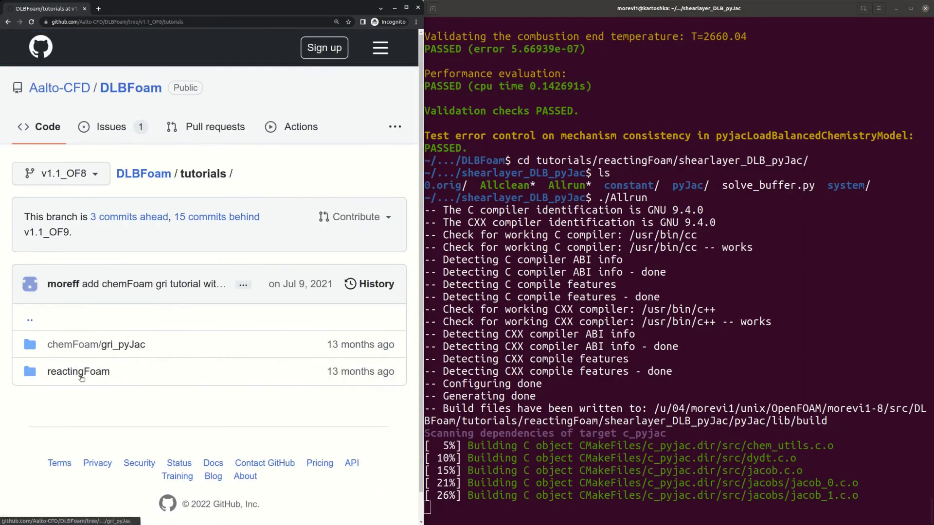
{"action": "left_click", "coordinate": [80, 373]}
{"action": "scroll", "coordinate": [112, 344], "scroll_direction": "down", "scroll_amount": 1}
{"action": "left_click", "coordinate": [112, 344]}
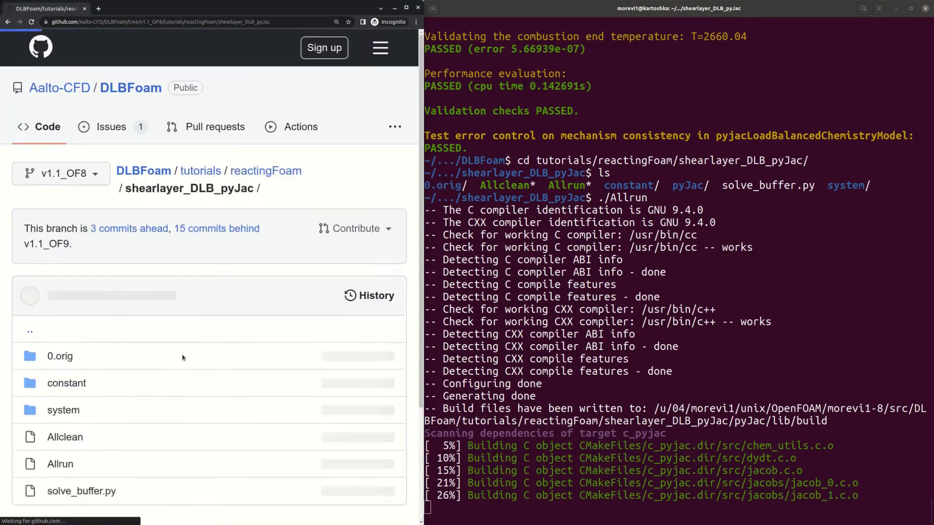
{"action": "scroll", "coordinate": [146, 341], "scroll_direction": "down", "scroll_amount": 3}
{"action": "left_click", "coordinate": [128, 315]}
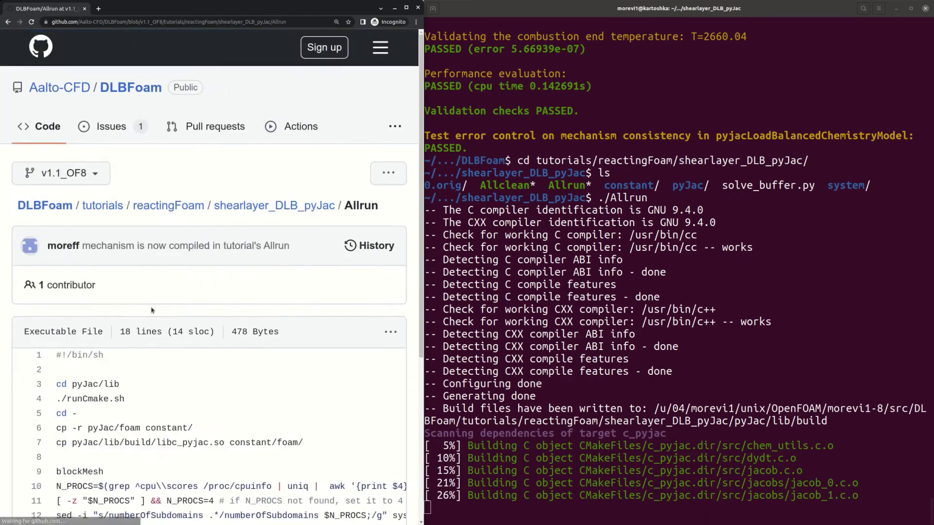
Mark the cd pyJac/lib and ./runCmake.sh steps on lines 3–4, checking the running build
{"action": "scroll", "coordinate": [69, 181], "scroll_direction": "down", "scroll_amount": 4}
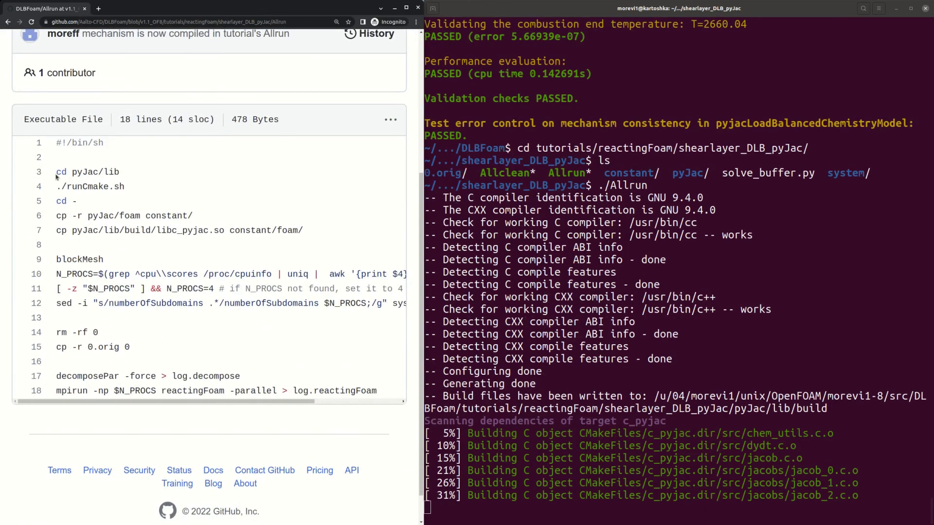
{"action": "left_click_drag", "start_coordinate": [57, 173], "coordinate": [114, 174]}
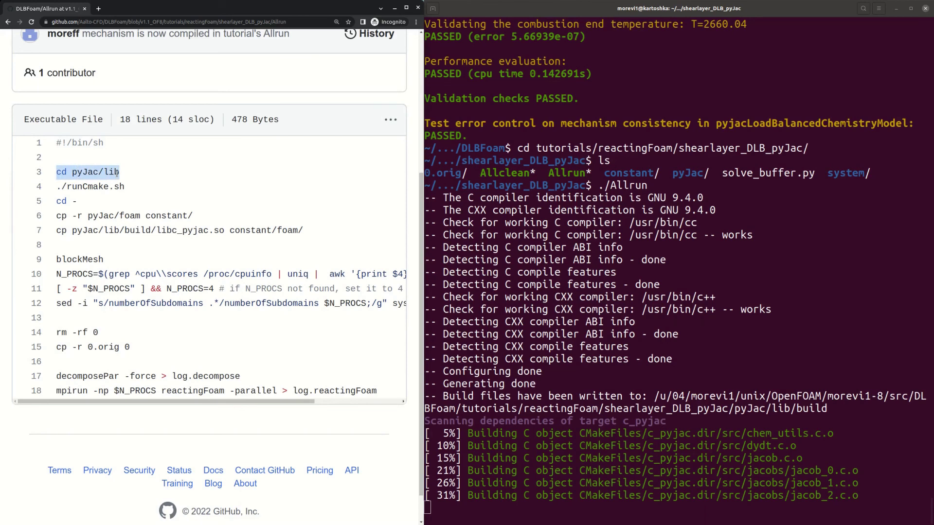
{"action": "left_click", "coordinate": [107, 180]}
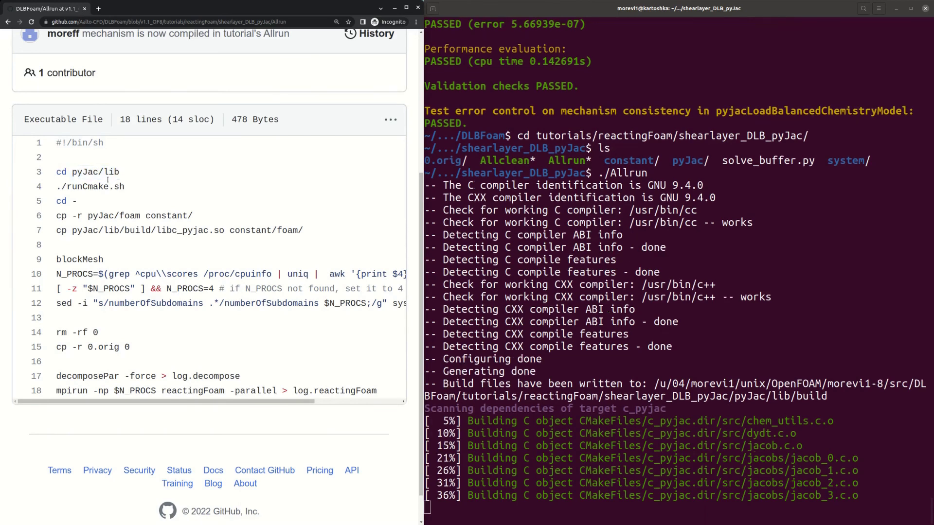
{"action": "left_click_drag", "start_coordinate": [57, 187], "coordinate": [125, 187]}
{"action": "left_click", "coordinate": [576, 428]}
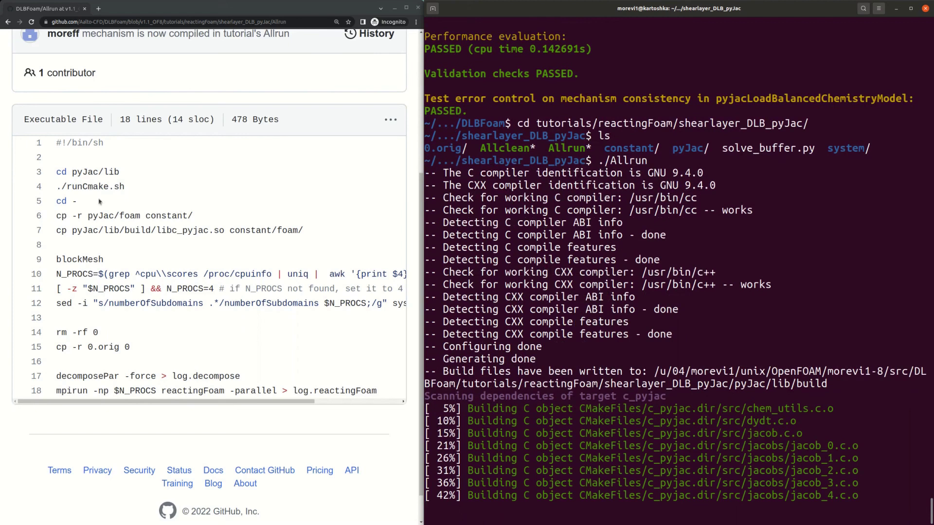
{"action": "left_click", "coordinate": [57, 203]}
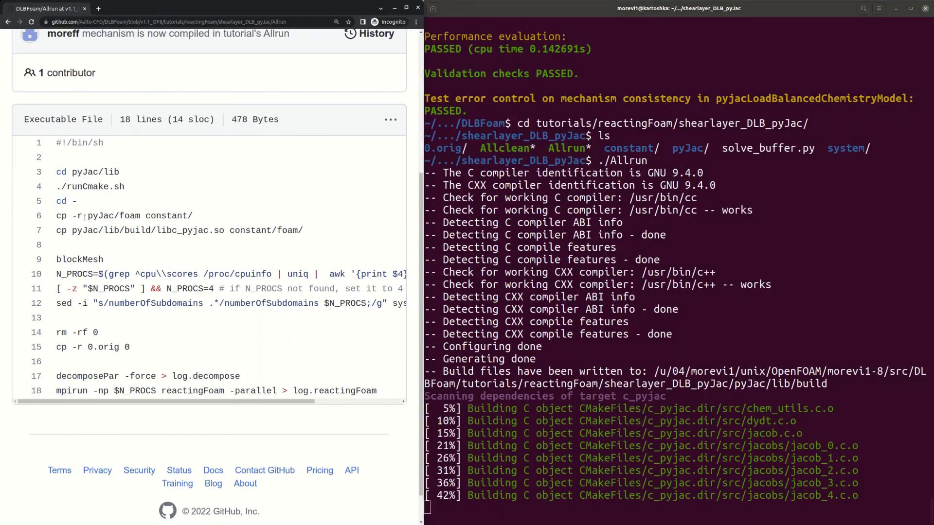
Mark the pyJac/foam copy into constant/ on lines 6–7, then return to the tutorial folder
{"action": "left_click_drag", "start_coordinate": [89, 217], "coordinate": [137, 219]}
{"action": "left_click", "coordinate": [138, 219]}
{"action": "left_click_drag", "start_coordinate": [142, 218], "coordinate": [305, 232]}
{"action": "left_click", "coordinate": [202, 218]}
{"action": "left_click", "coordinate": [314, 235]}
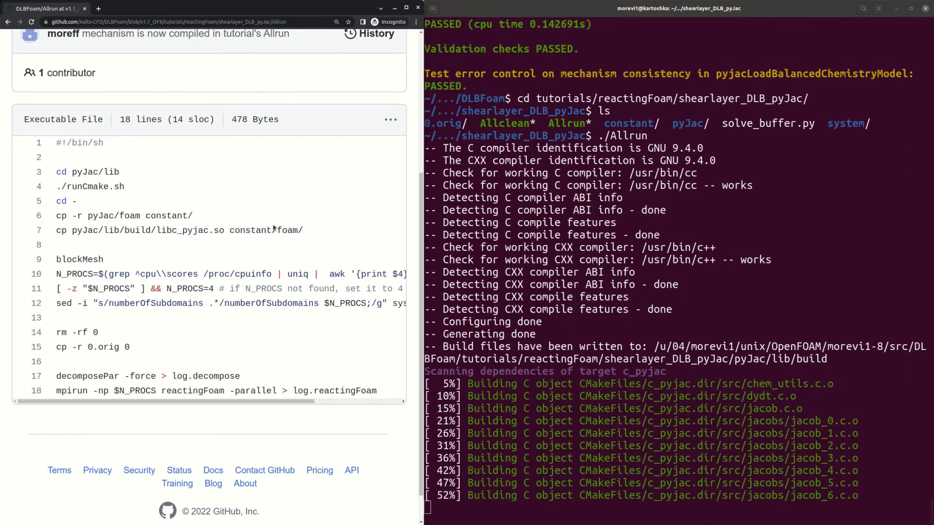
{"action": "scroll", "coordinate": [273, 229], "scroll_direction": "down", "scroll_amount": 1}
{"action": "scroll", "coordinate": [264, 240], "scroll_direction": "up", "scroll_amount": 1}
{"action": "scroll", "coordinate": [173, 259], "scroll_direction": "up", "scroll_amount": 5}
{"action": "left_click", "coordinate": [311, 208]}
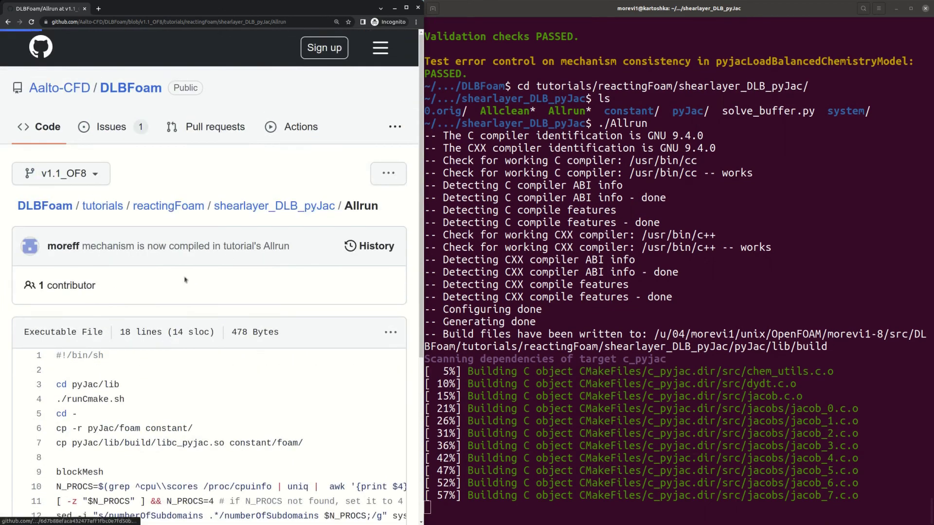
{"action": "scroll", "coordinate": [126, 297], "scroll_direction": "down", "scroll_amount": 2}
Open system/controlDict and mark the libc_pyjac.so library path on line 61
{"action": "left_click", "coordinate": [54, 336]}
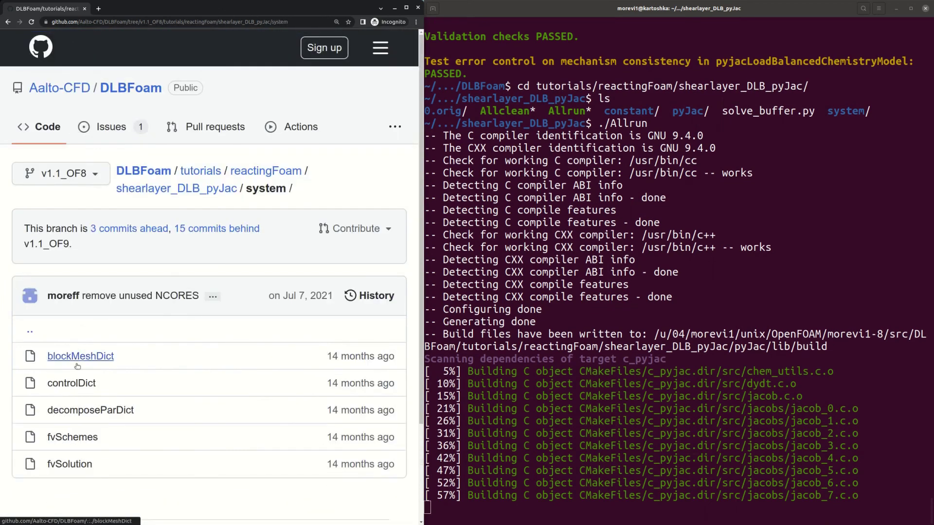
{"action": "left_click", "coordinate": [78, 384]}
{"action": "scroll", "coordinate": [134, 348], "scroll_direction": "down", "scroll_amount": 15}
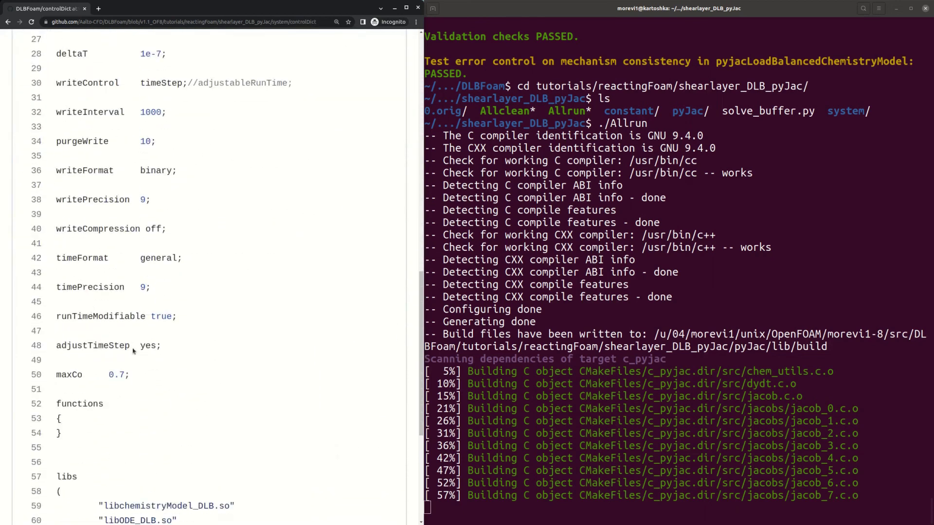
{"action": "scroll", "coordinate": [133, 350], "scroll_direction": "down", "scroll_amount": 1}
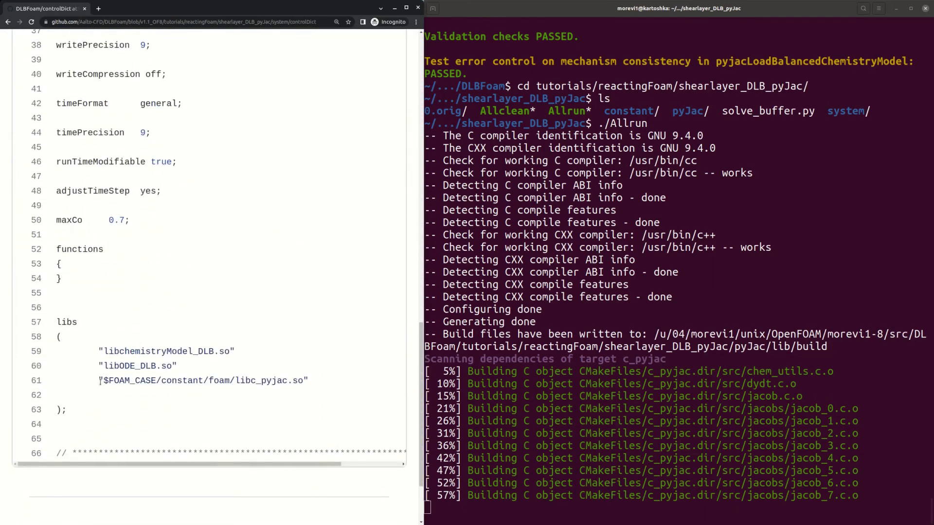
{"action": "left_click_drag", "start_coordinate": [104, 381], "coordinate": [299, 381]}
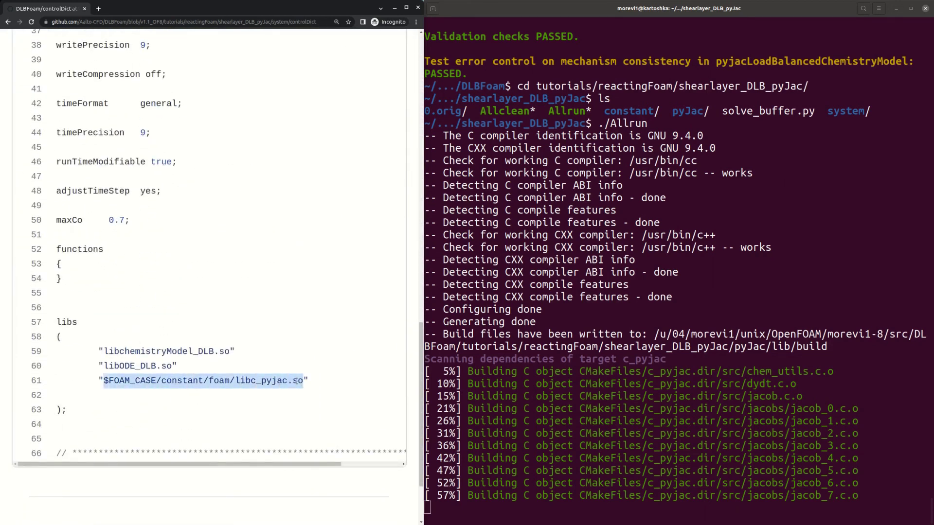
{"action": "scroll", "coordinate": [298, 382], "scroll_direction": "up", "scroll_amount": 2}
Reopen the Allrun script and pick out the blockMesh step and the N_PROCS line
{"action": "left_click", "coordinate": [8, 22]}
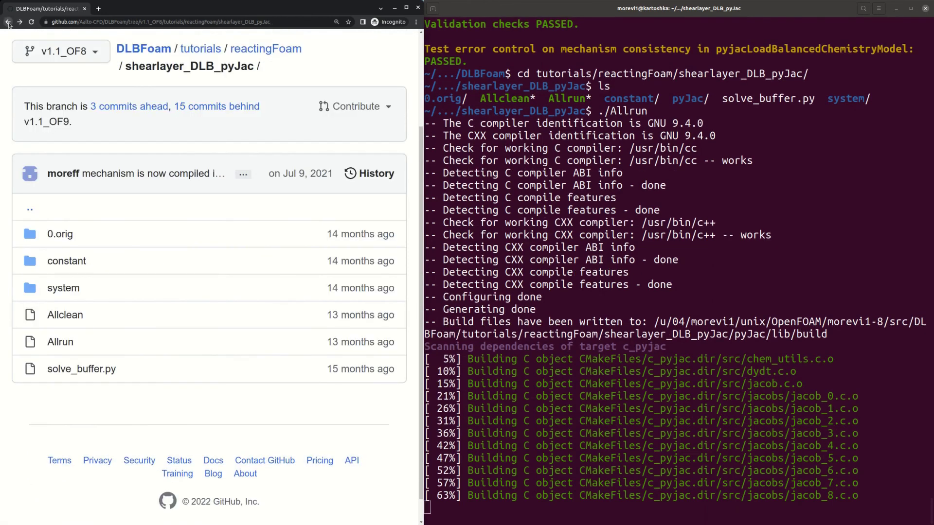
{"action": "left_click", "coordinate": [61, 342]}
{"action": "scroll", "coordinate": [98, 315], "scroll_direction": "down", "scroll_amount": 4}
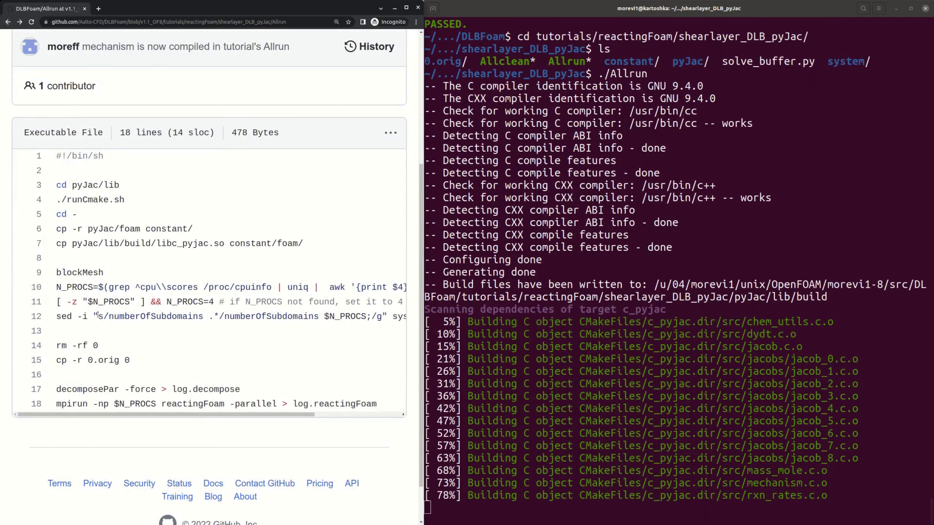
{"action": "double_click", "coordinate": [77, 273]}
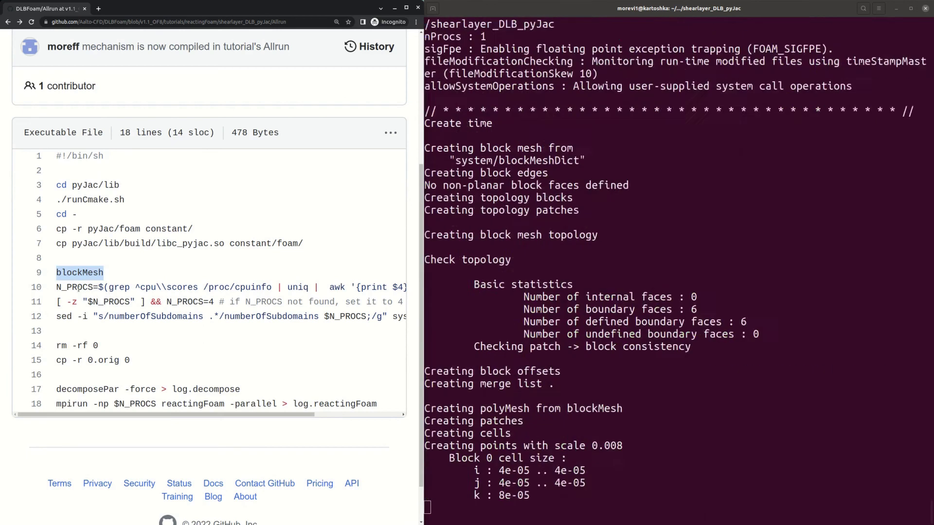
{"action": "left_click_drag", "start_coordinate": [58, 287], "coordinate": [155, 288]}
{"action": "left_click", "coordinate": [99, 314]}
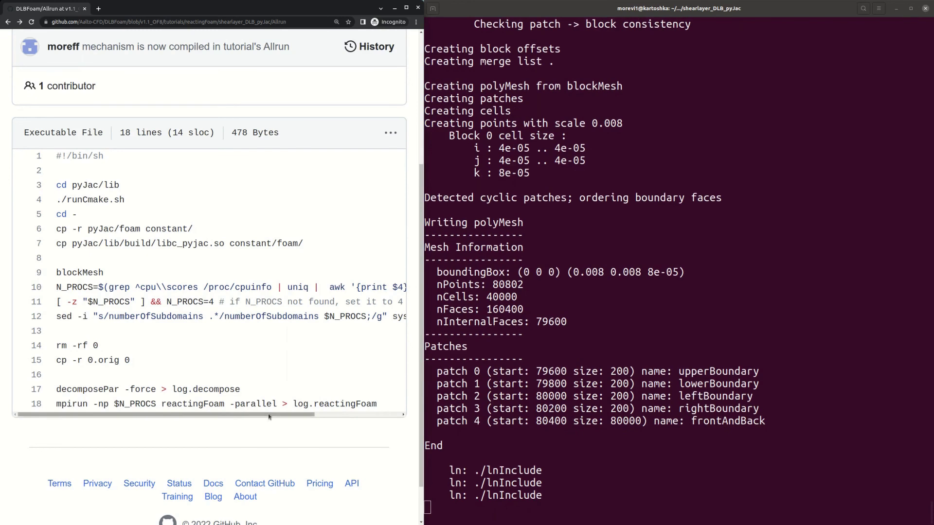
Mark decomposeParDict, 0.orig, decomposePar and the mpirun reactingFoam line writing log.reactingFoam
{"action": "scroll", "coordinate": [292, 313], "scroll_direction": "right", "scroll_amount": 3}
{"action": "double_click", "coordinate": [345, 317]}
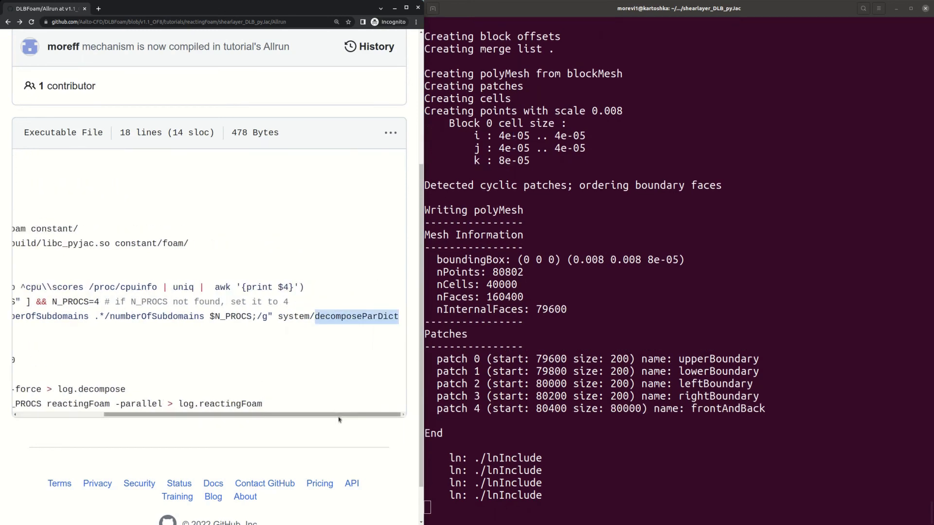
{"action": "left_click_drag", "start_coordinate": [246, 414], "coordinate": [160, 414]}
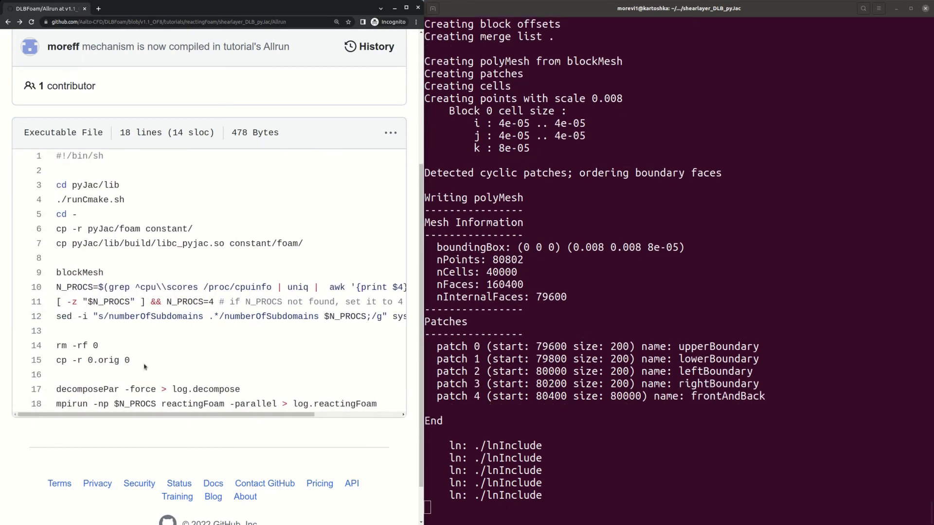
{"action": "left_click_drag", "start_coordinate": [89, 360], "coordinate": [121, 361]}
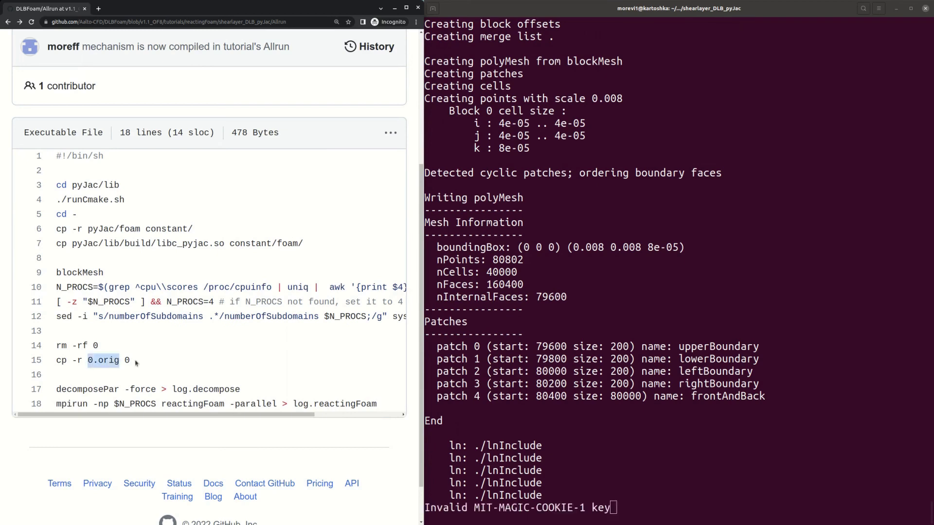
{"action": "left_click", "coordinate": [137, 363]}
{"action": "left_click_drag", "start_coordinate": [85, 390], "coordinate": [120, 390]}
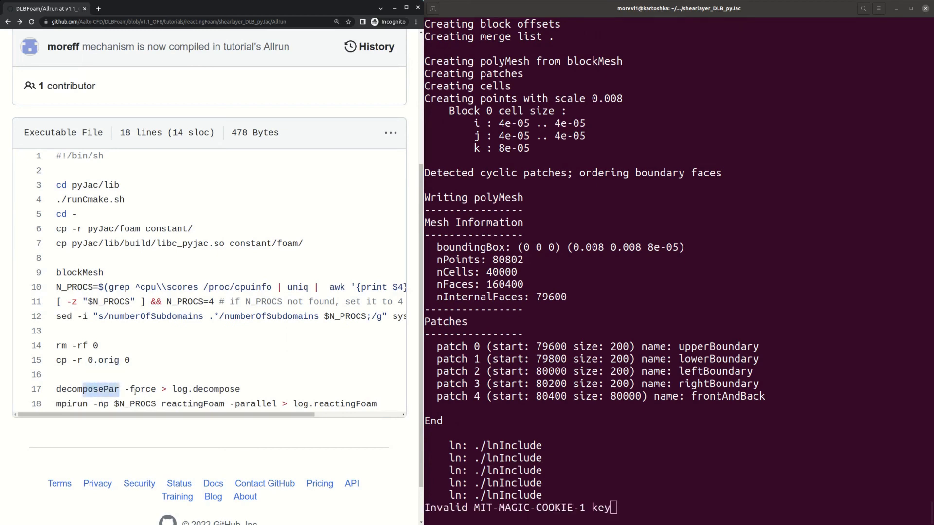
{"action": "left_click", "coordinate": [164, 390]}
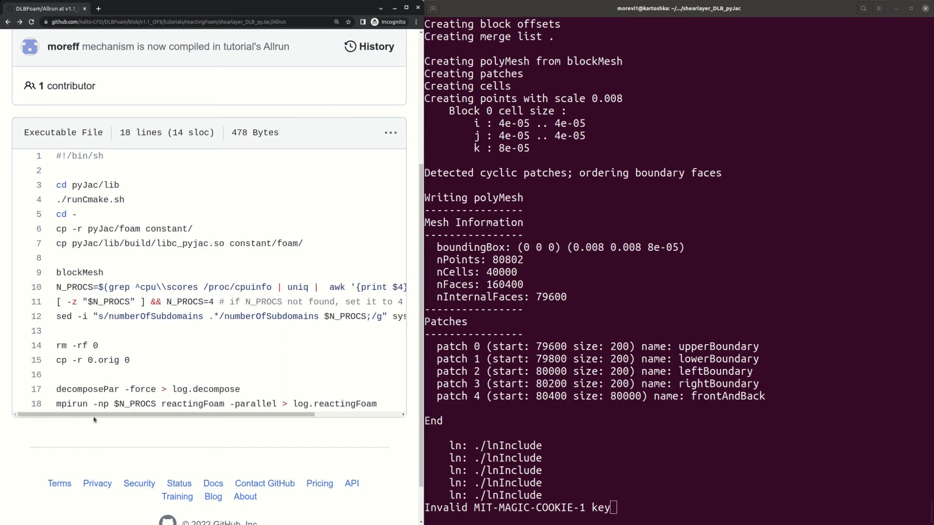
{"action": "left_click_drag", "start_coordinate": [57, 403], "coordinate": [377, 406]}
{"action": "left_click", "coordinate": [379, 407]}
{"action": "left_click_drag", "start_coordinate": [281, 403], "coordinate": [287, 404]}
{"action": "left_click", "coordinate": [542, 384]}
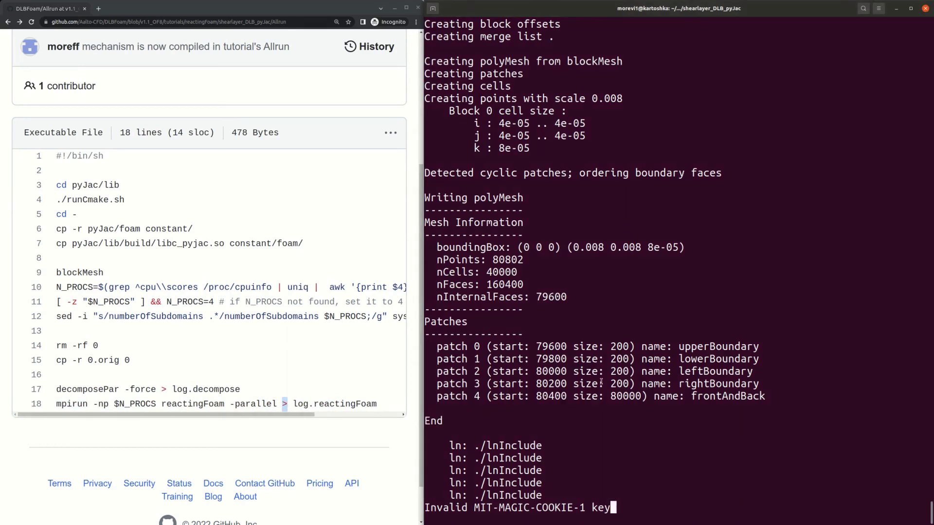
In a new terminal tab with enlarged text, run tail -f log.reactingFoam
{"action": "left_click", "coordinate": [433, 8]}
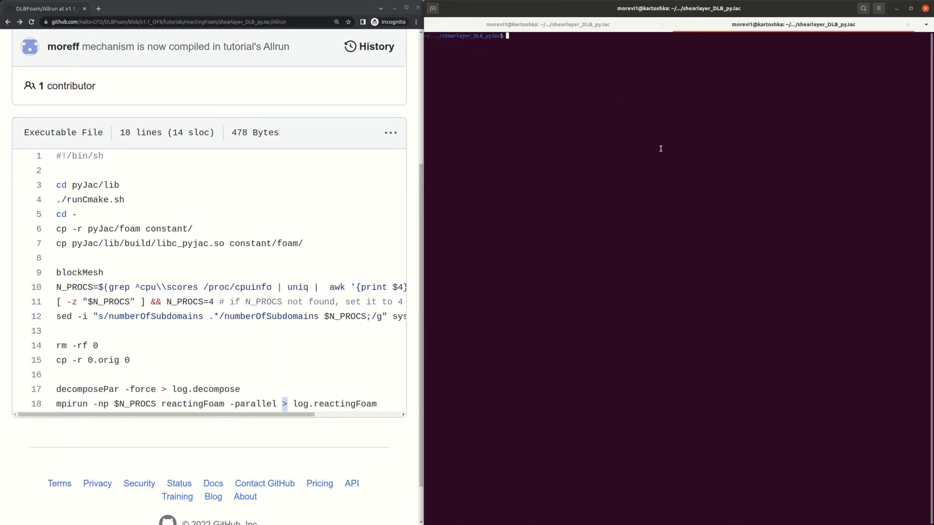
{"action": "key", "text": "ctrl+plus"}
{"action": "key", "text": "ctrl+plus"}
{"action": "key", "text": "ctrl+plus"}
{"action": "type", "text": "tai"}
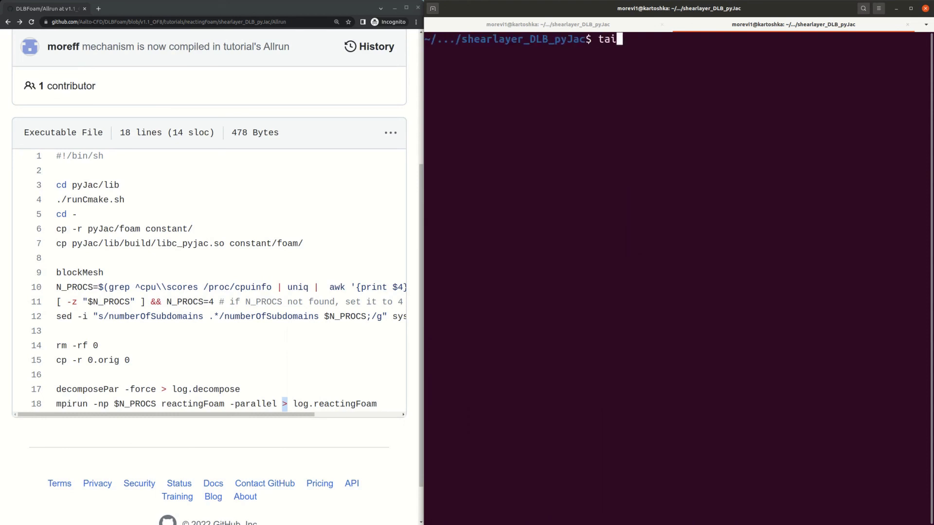
{"action": "type", "text": "l -f log.r"}
{"action": "key", "text": "Tab"}
{"action": "key", "text": "Return"}
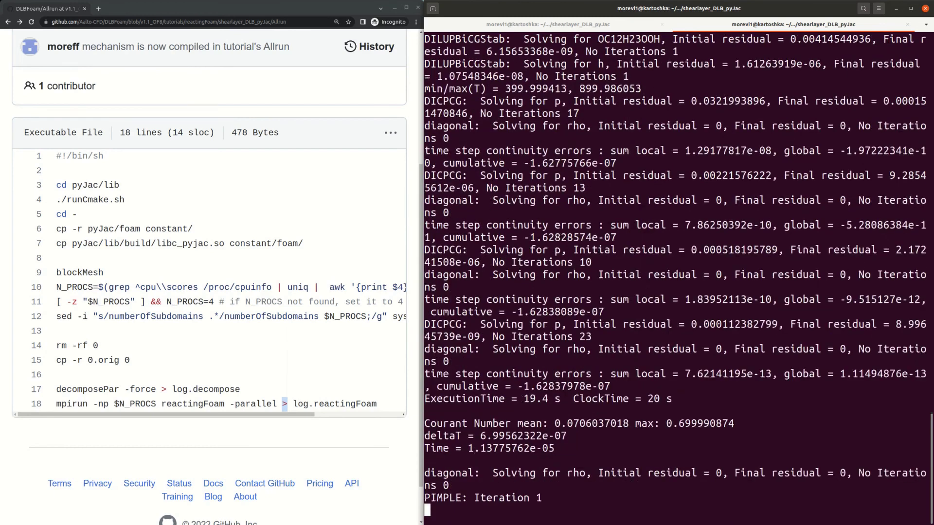